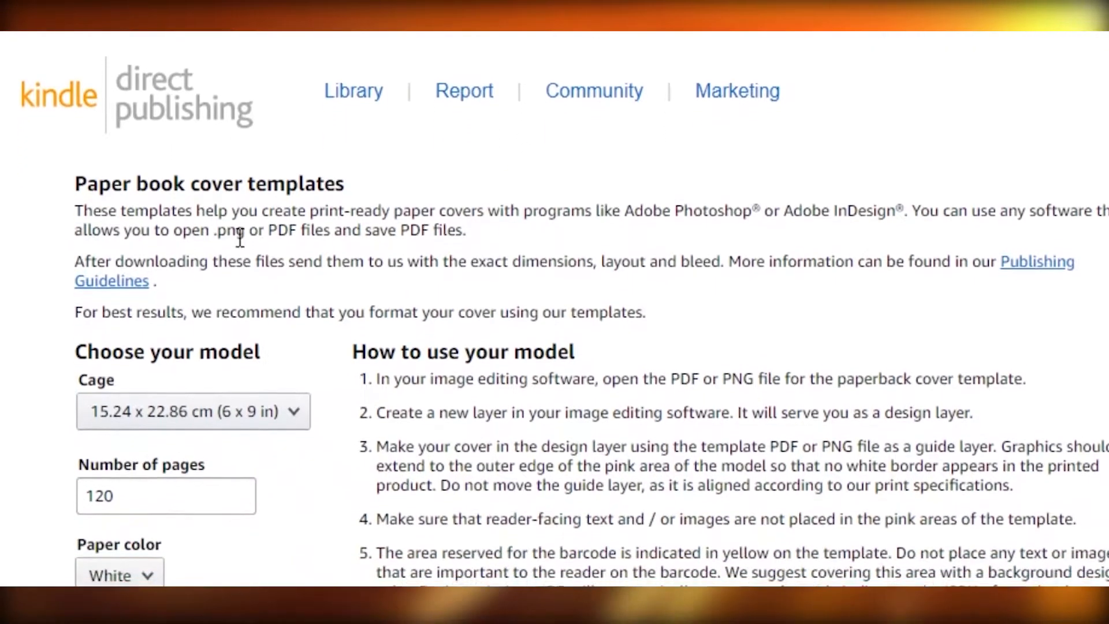
- Choose the 15.24 x 22.86 cm (6 x 9 in) trim size for the paperback cover template
{"action": "scroll", "coordinate": [354, 420], "scroll_direction": "down", "scroll_amount": 2}
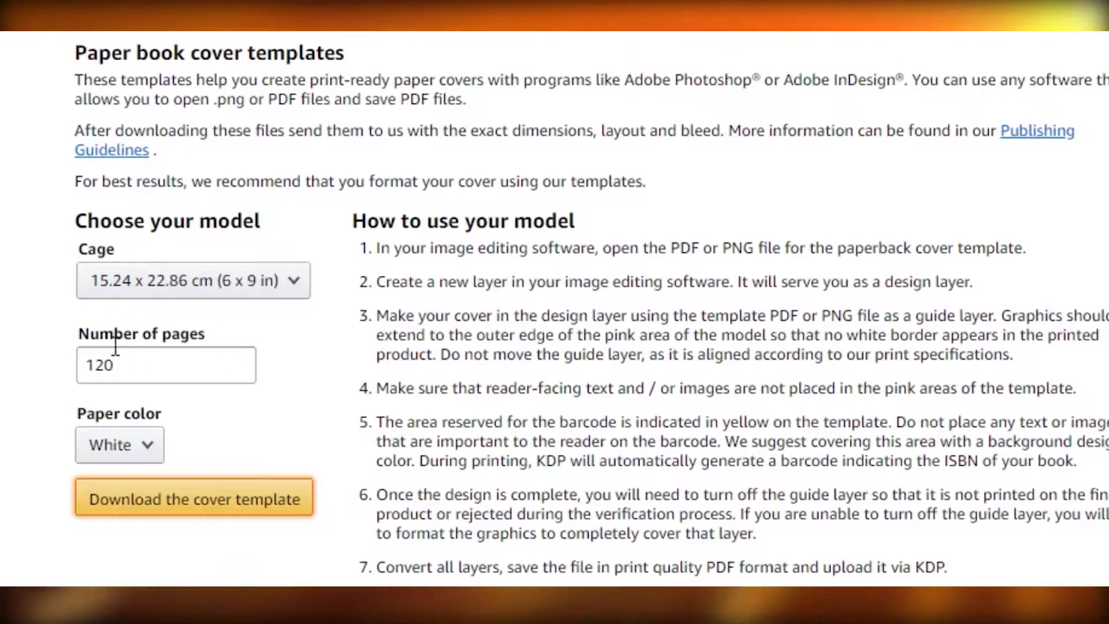
{"action": "left_click", "coordinate": [175, 266]}
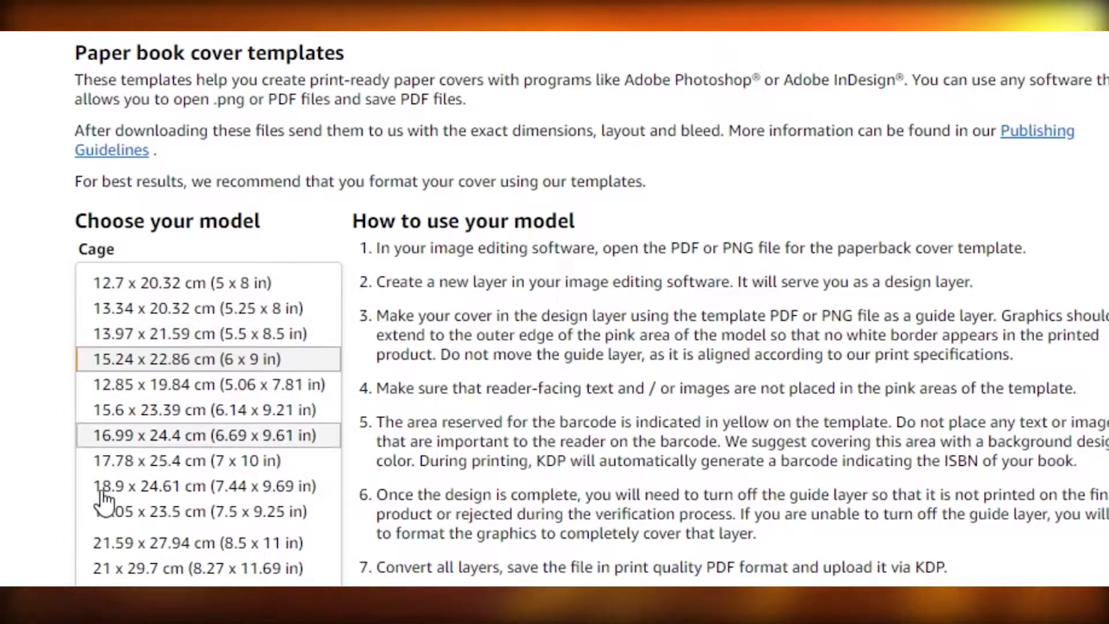
{"action": "left_click", "coordinate": [181, 361]}
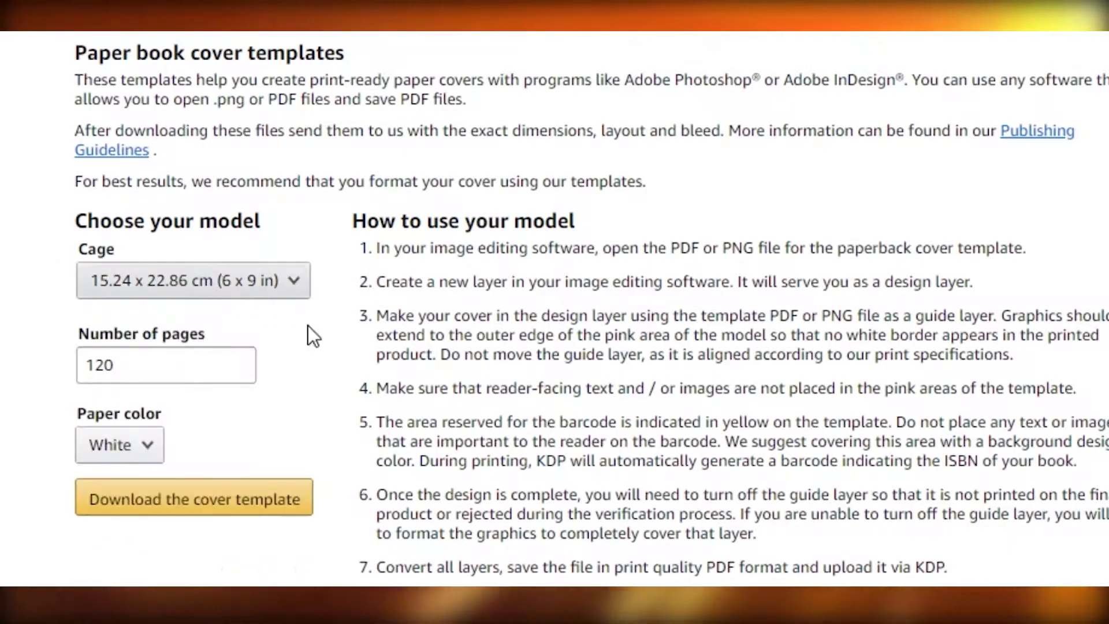
- Set the cover template's number of pages to 121 and its paper color to White
{"action": "left_click", "coordinate": [183, 352]}
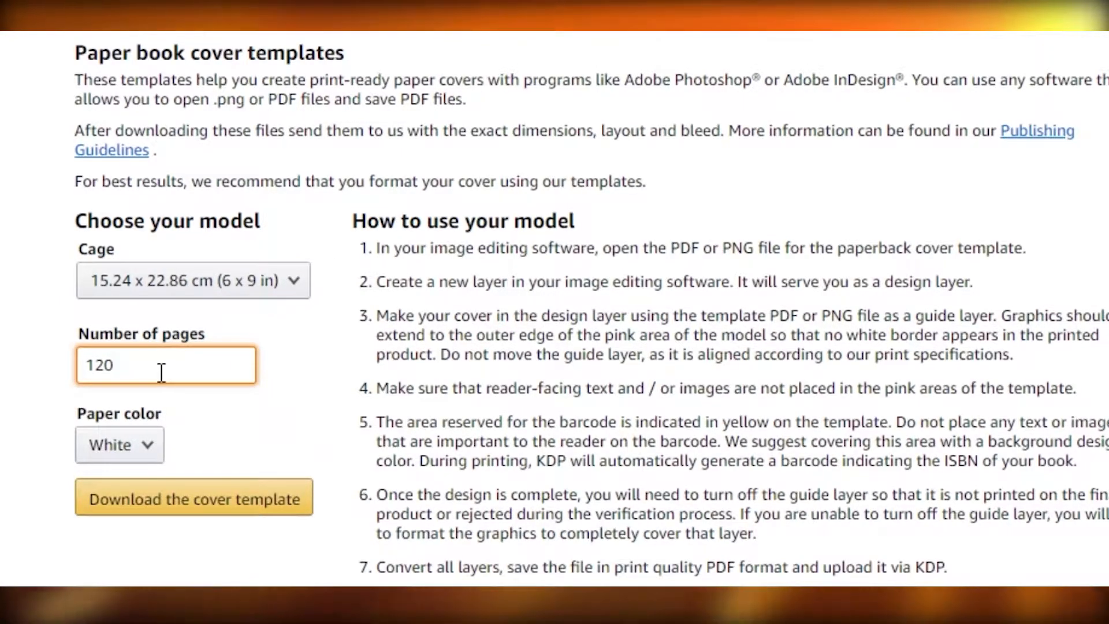
{"action": "key", "text": "BackSpace"}
{"action": "type", "text": "1"}
{"action": "left_click", "coordinate": [268, 418]}
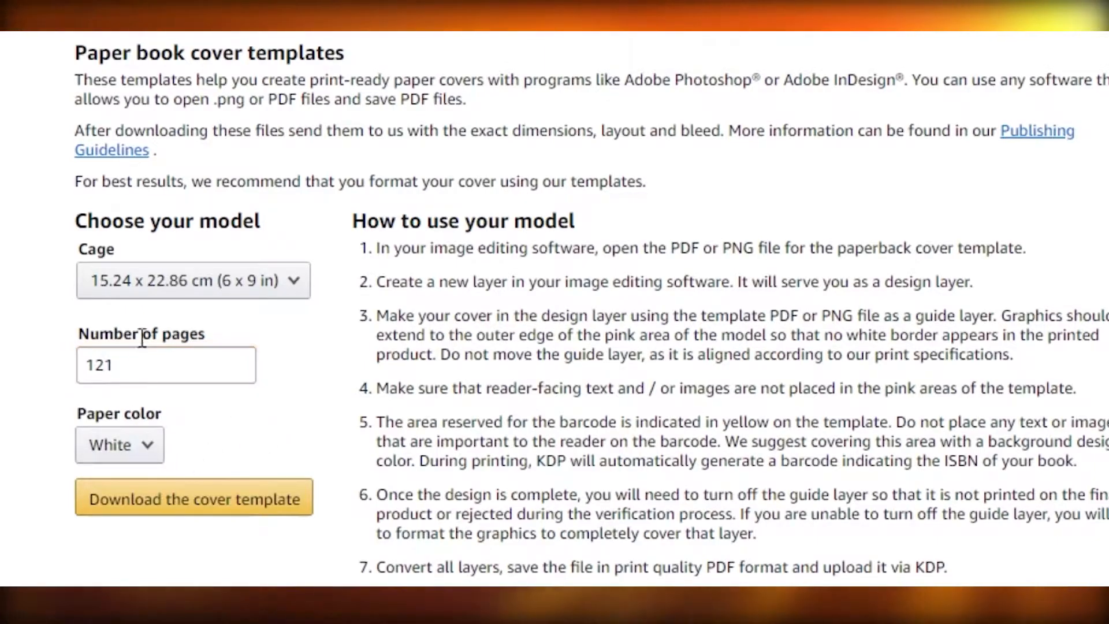
{"action": "left_click", "coordinate": [95, 434]}
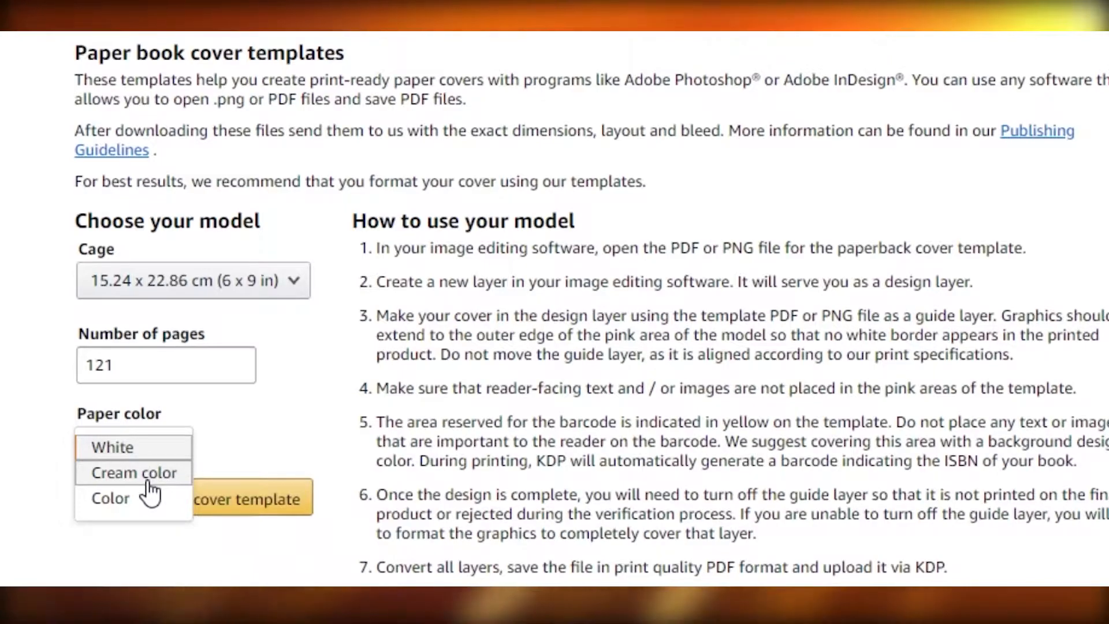
{"action": "left_click", "coordinate": [149, 450]}
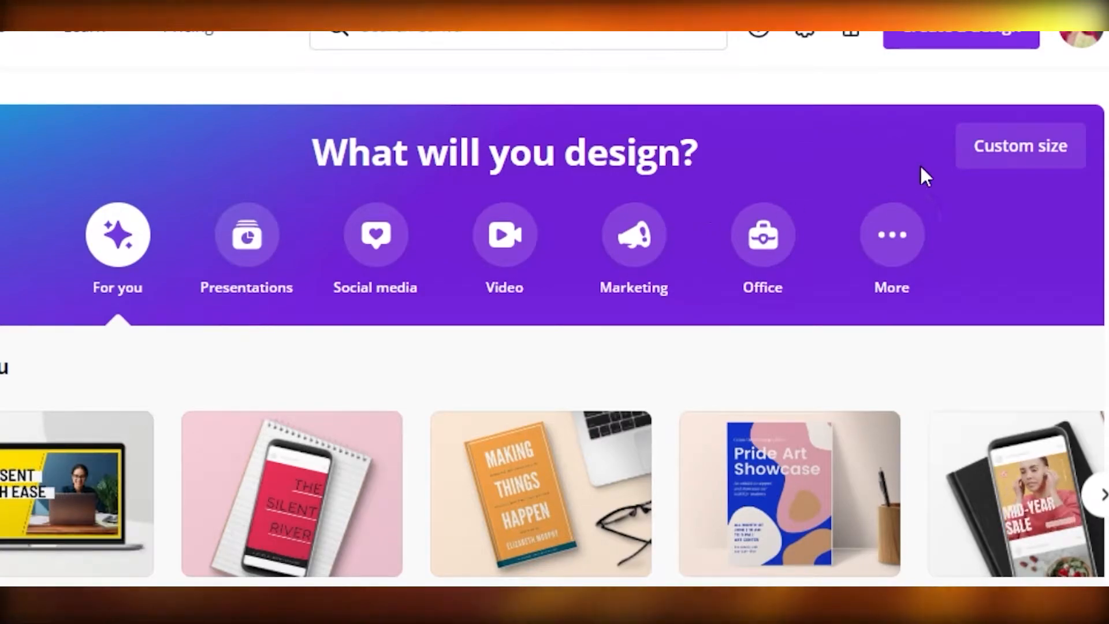
- Switch to Canva, start a custom-size design and set its measurement unit to inches
{"action": "left_click", "coordinate": [967, 162]}
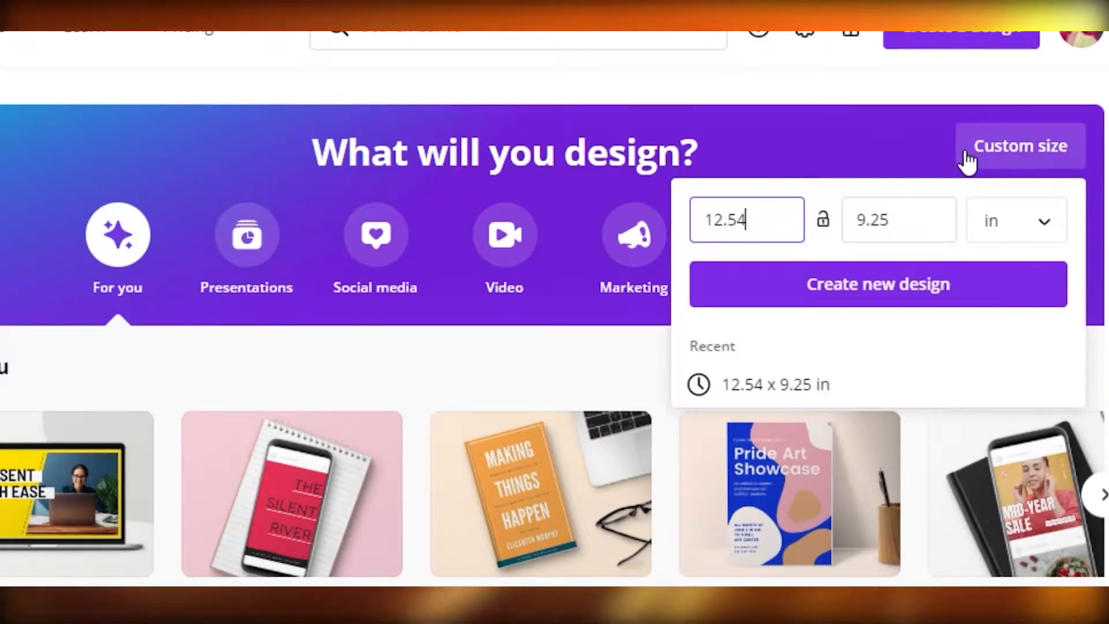
{"action": "left_click", "coordinate": [991, 225]}
{"action": "left_click", "coordinate": [976, 176]}
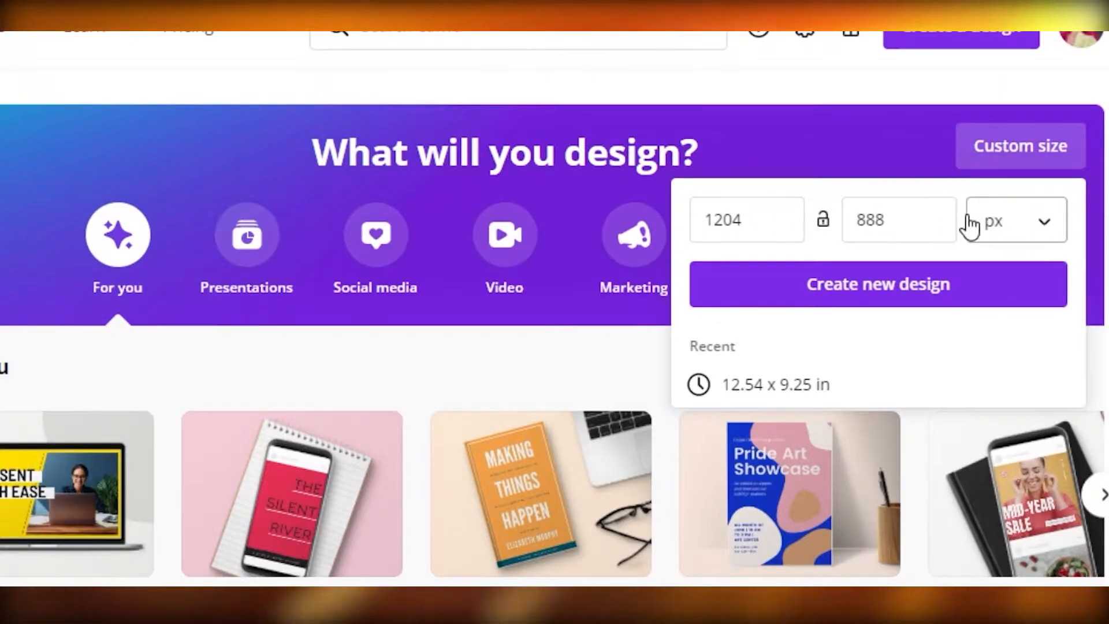
{"action": "left_click", "coordinate": [970, 225]}
{"action": "scroll", "coordinate": [1016, 231], "scroll_direction": "down", "scroll_amount": 3}
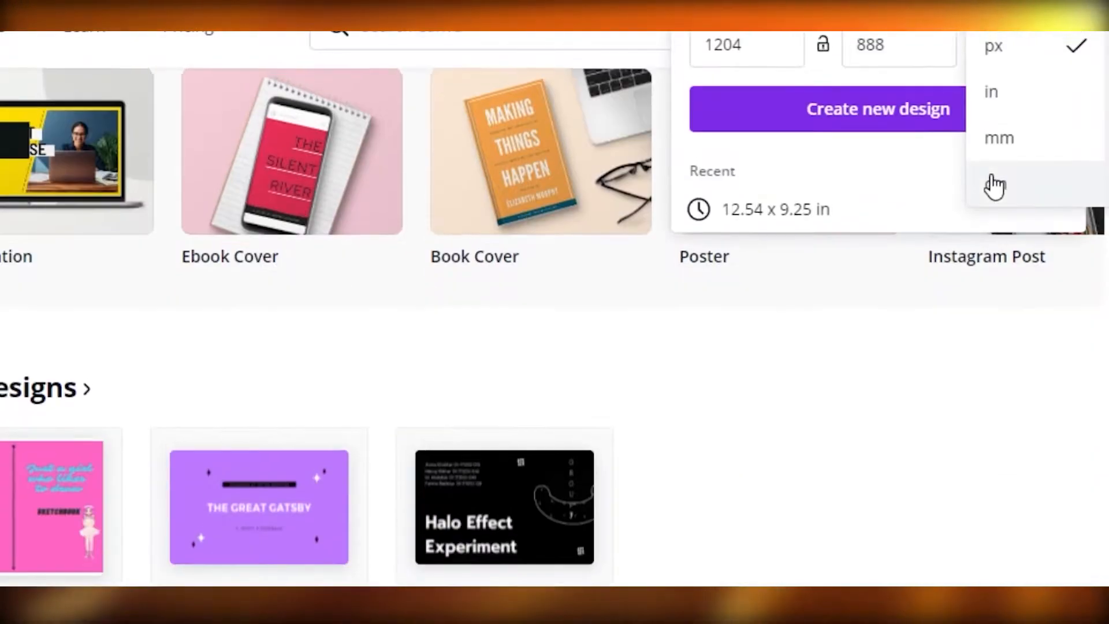
{"action": "scroll", "coordinate": [994, 185], "scroll_direction": "up", "scroll_amount": 3}
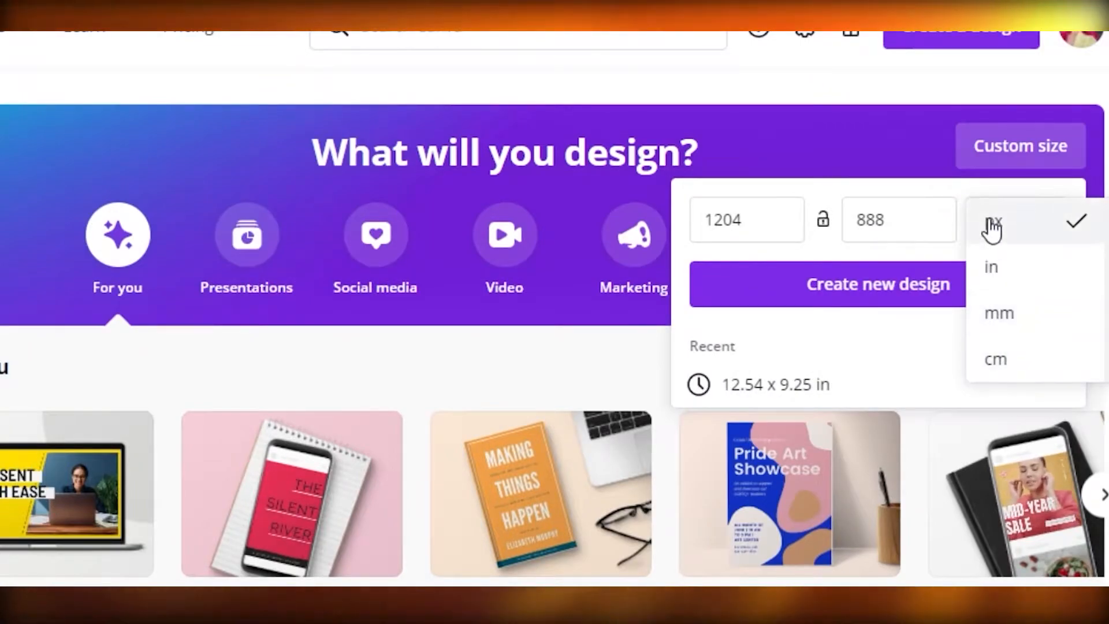
{"action": "left_click", "coordinate": [991, 260]}
{"action": "left_click", "coordinate": [990, 233]}
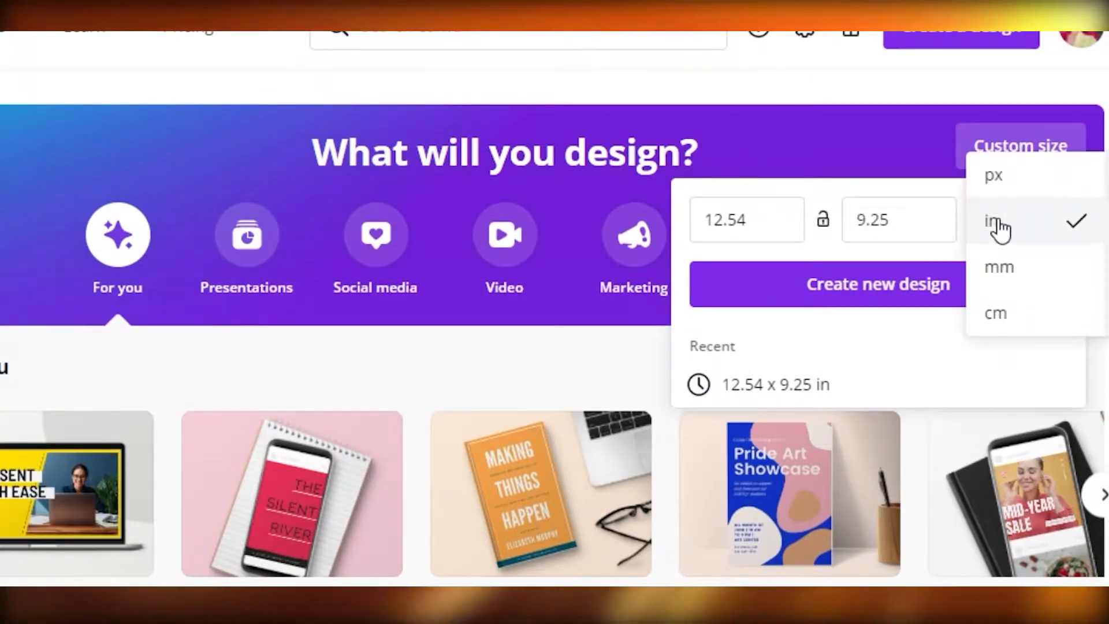
{"action": "left_click", "coordinate": [1000, 230]}
- Replace the custom width and height with the cover dimensions and create the new blank design
{"action": "double_click", "coordinate": [744, 227]}
{"action": "key", "text": "BackSpace"}
{"action": "double_click", "coordinate": [863, 216]}
{"action": "key", "text": "BackSpace"}
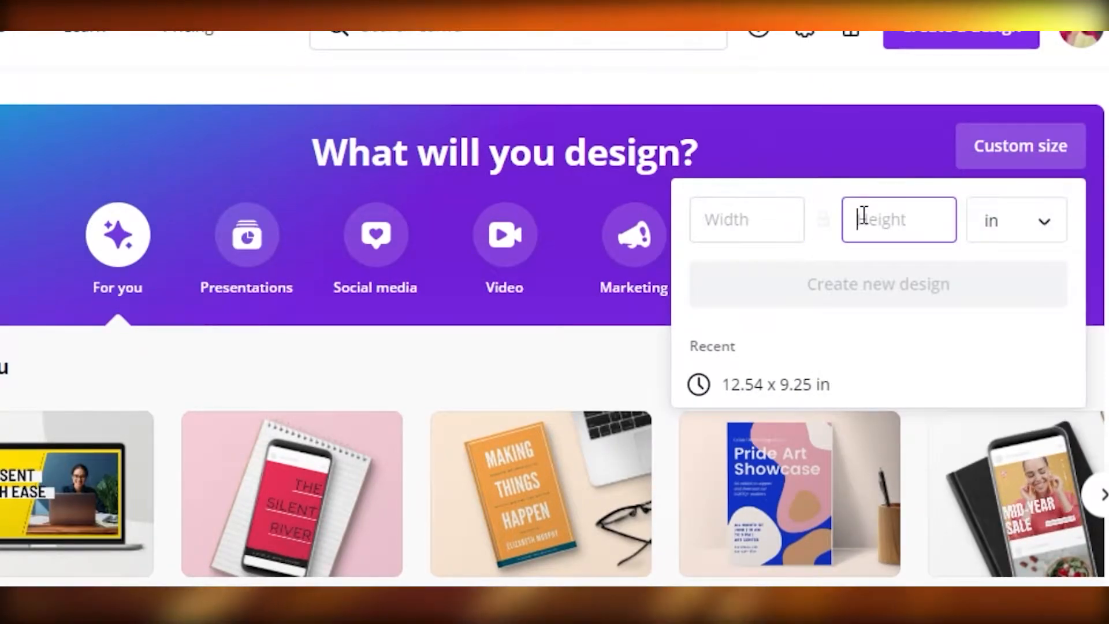
{"action": "left_click", "coordinate": [693, 234]}
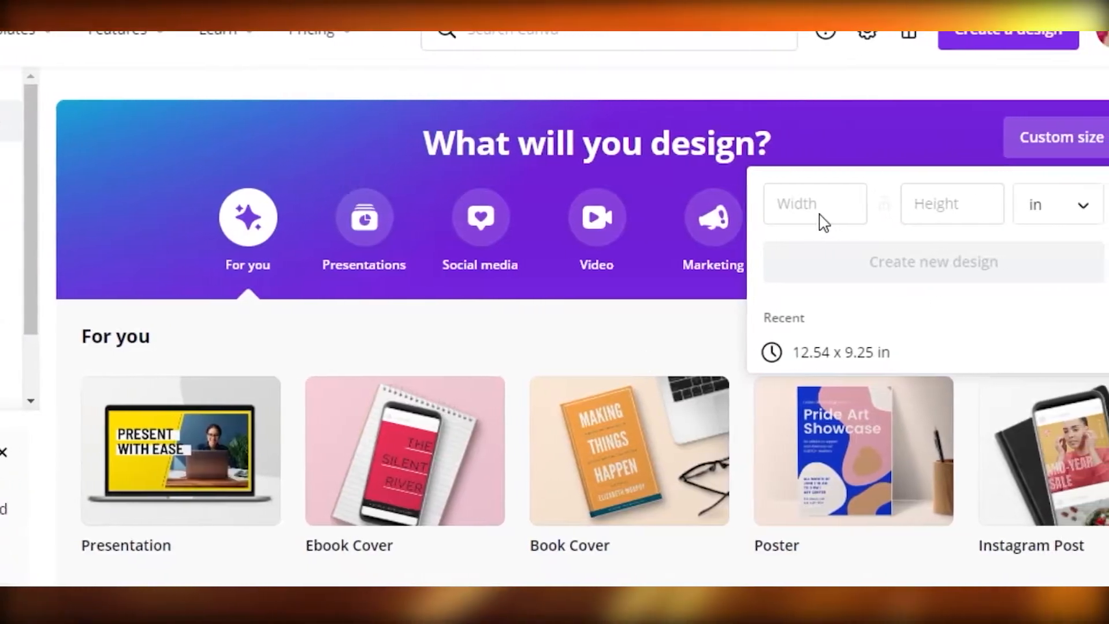
{"action": "left_click", "coordinate": [795, 218]}
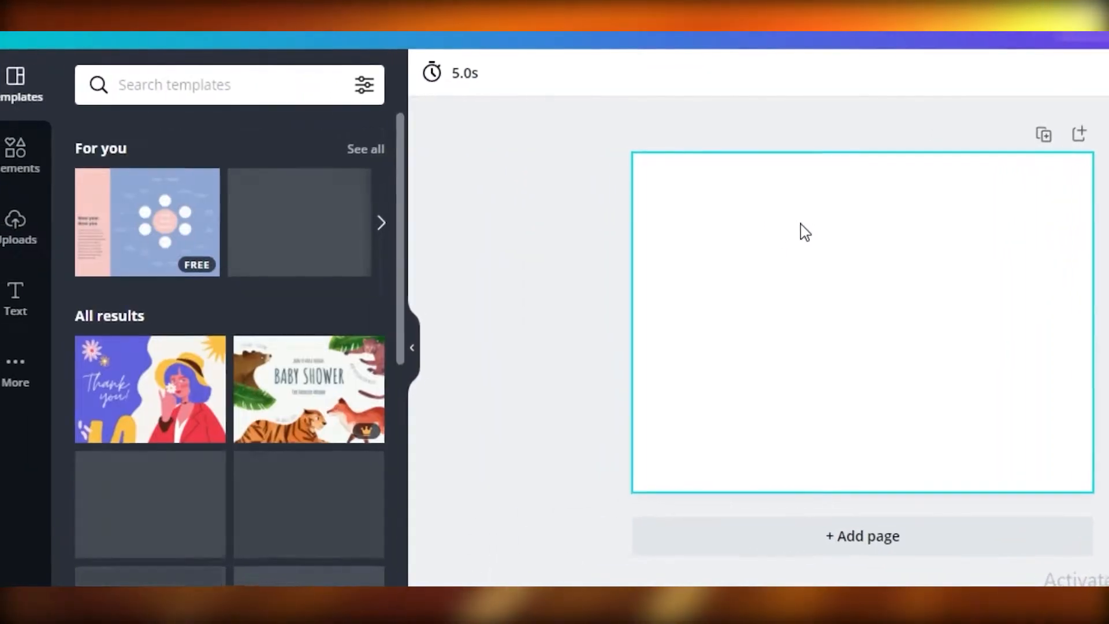
- Insert the uploaded paperback cover template image and enlarge it to fill the whole page
{"action": "left_click", "coordinate": [420, 347]}
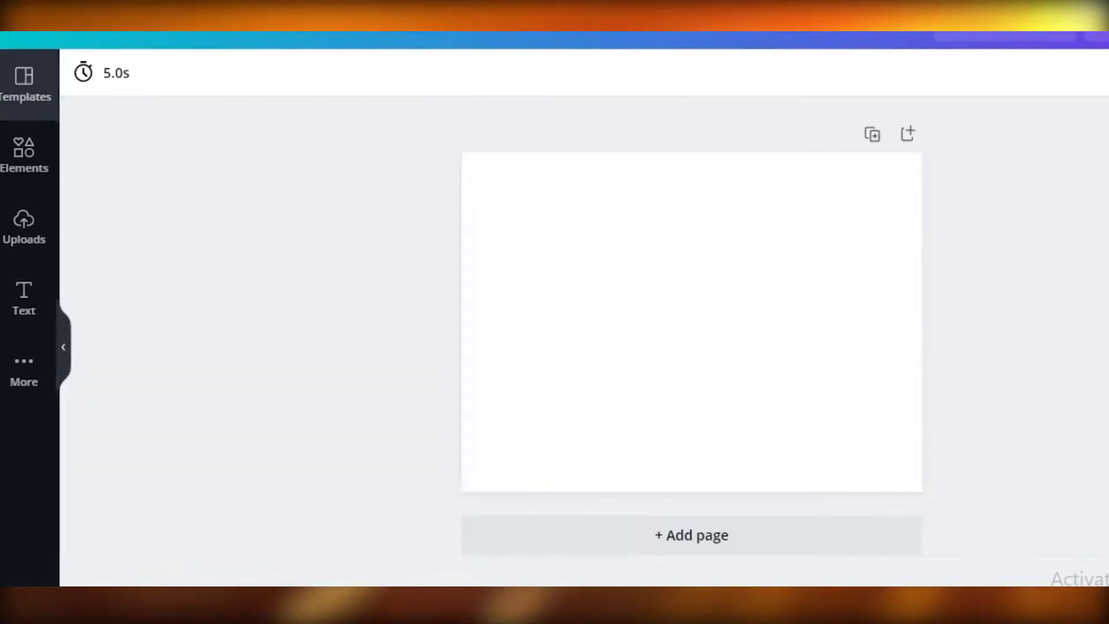
{"action": "left_click", "coordinate": [23, 225]}
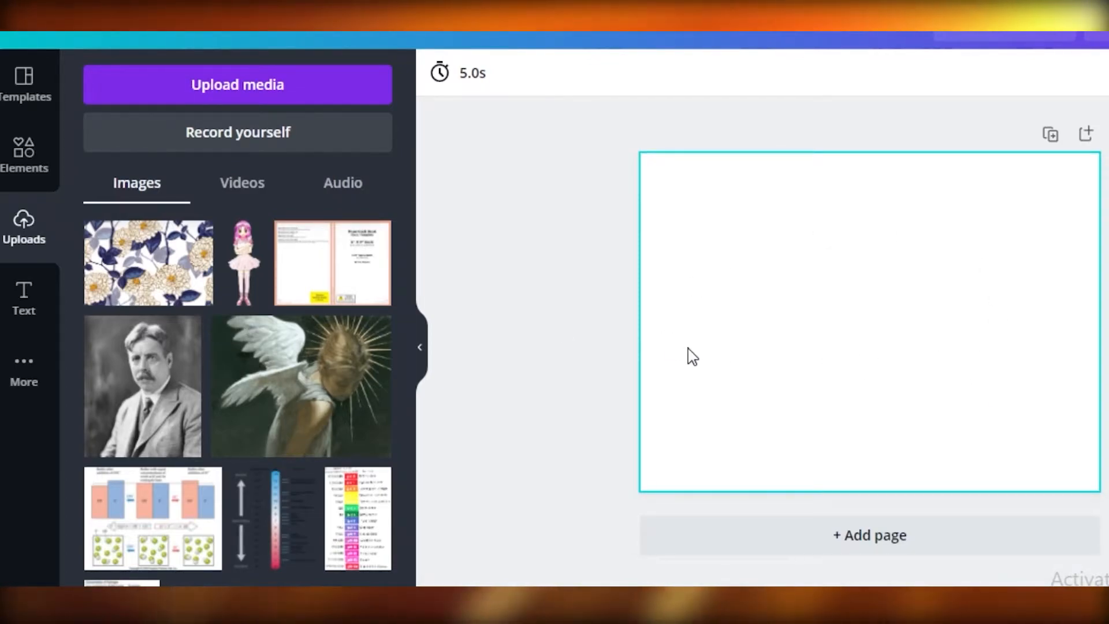
{"action": "left_click", "coordinate": [290, 263]}
{"action": "left_click_drag", "start_coordinate": [856, 324], "coordinate": [746, 240]}
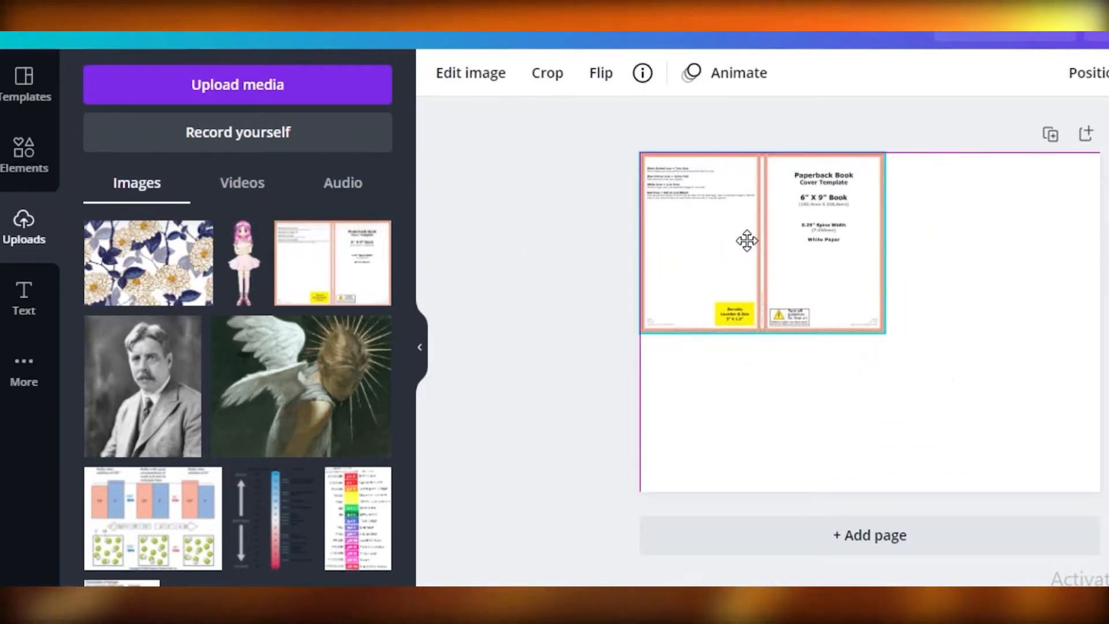
{"action": "left_click_drag", "start_coordinate": [885, 331], "coordinate": [1103, 475]}
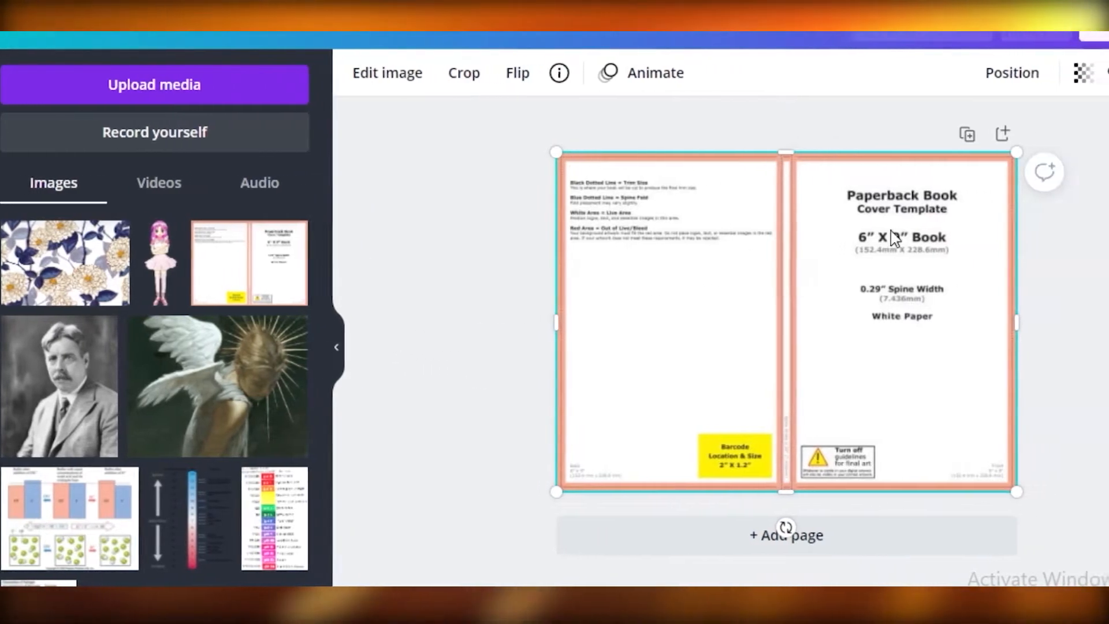
- Set the cover template image's transparency to 45 and lock it in place
{"action": "left_click", "coordinate": [1079, 81]}
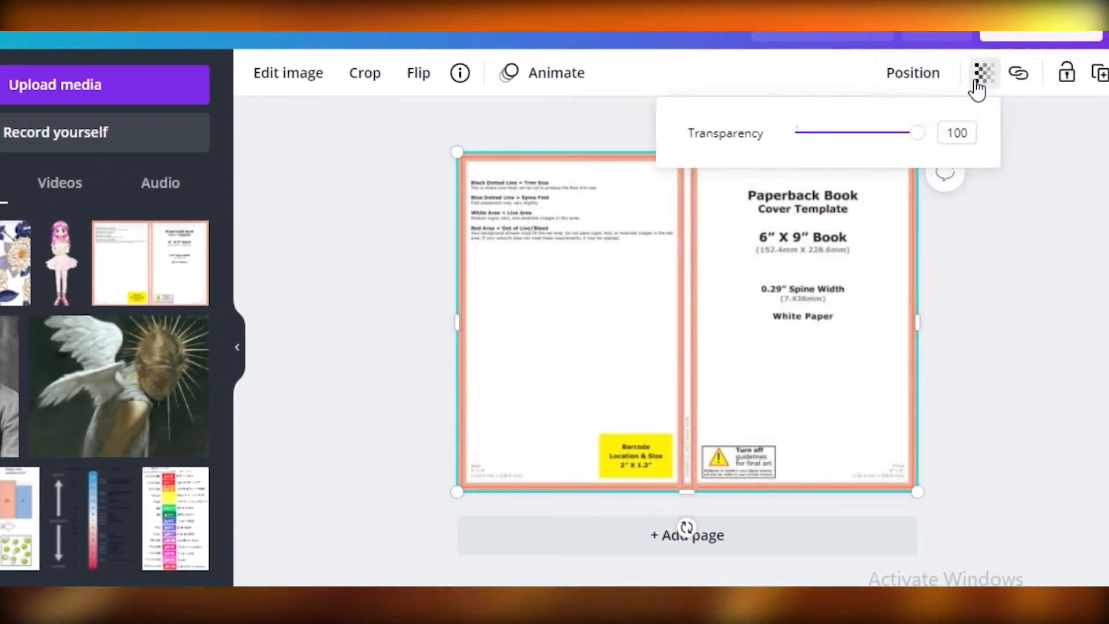
{"action": "left_click_drag", "start_coordinate": [918, 136], "coordinate": [829, 158]}
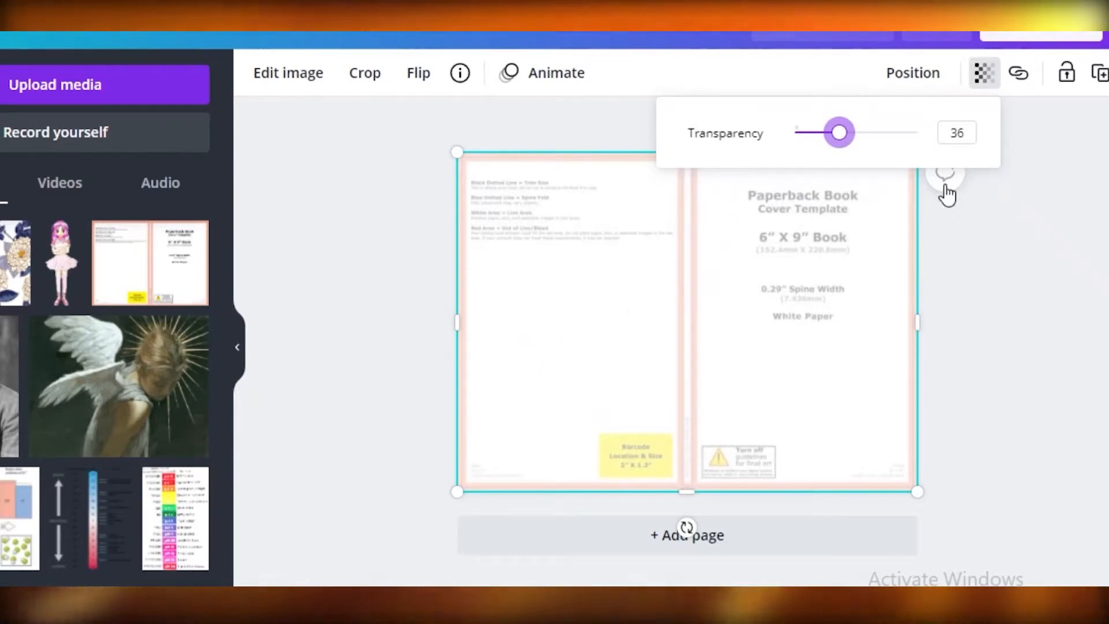
{"action": "left_click_drag", "start_coordinate": [840, 141], "coordinate": [851, 141]}
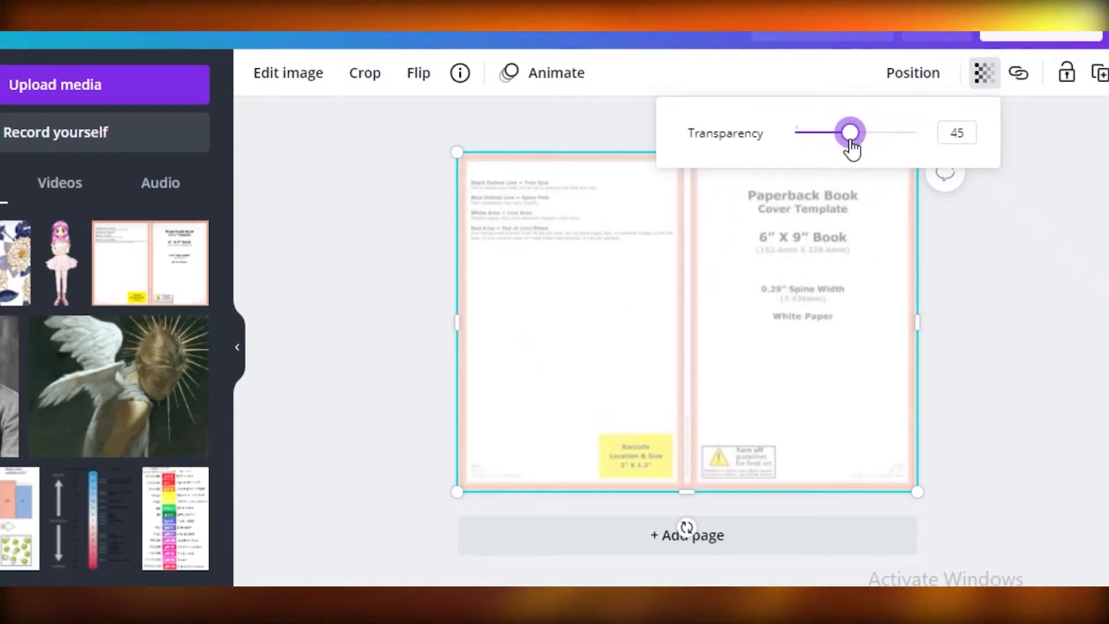
{"action": "left_click", "coordinate": [1065, 73]}
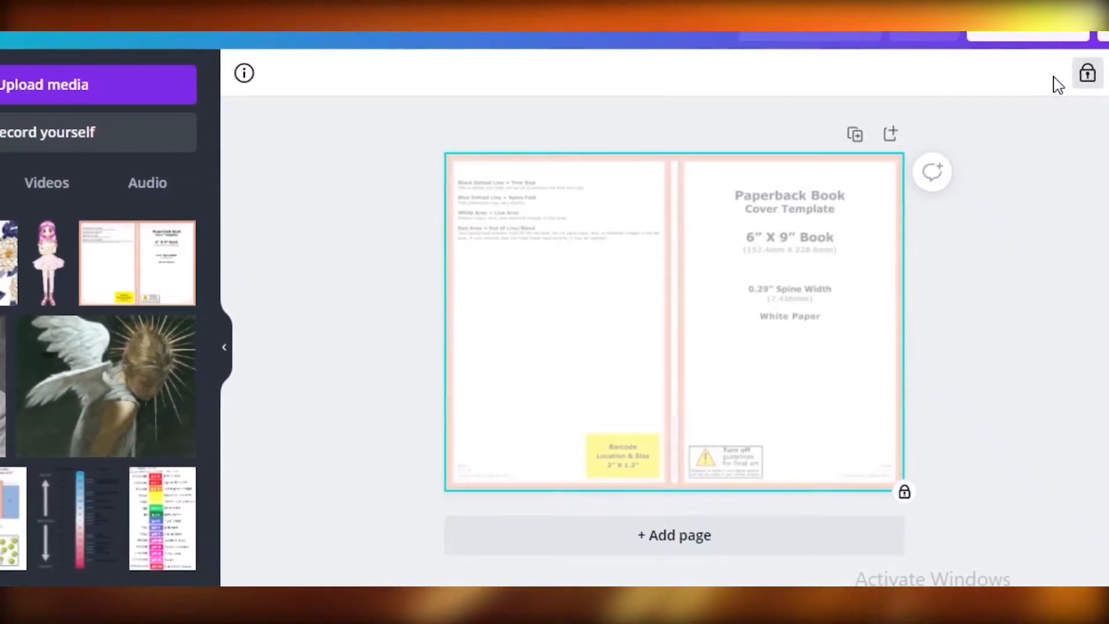
- Try to move the locked cover template around the page
{"action": "left_click_drag", "start_coordinate": [698, 305], "coordinate": [854, 255]}
{"action": "left_click_drag", "start_coordinate": [624, 224], "coordinate": [934, 120]}
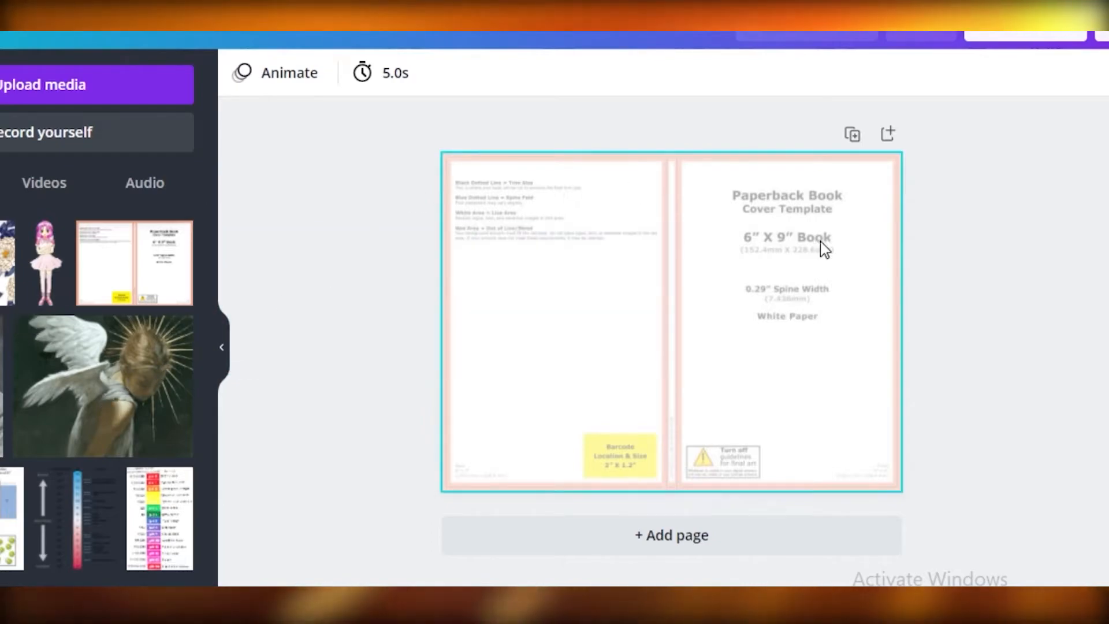
{"action": "left_click_drag", "start_coordinate": [647, 214], "coordinate": [420, 32]}
{"action": "left_click_drag", "start_coordinate": [587, 305], "coordinate": [903, 155]}
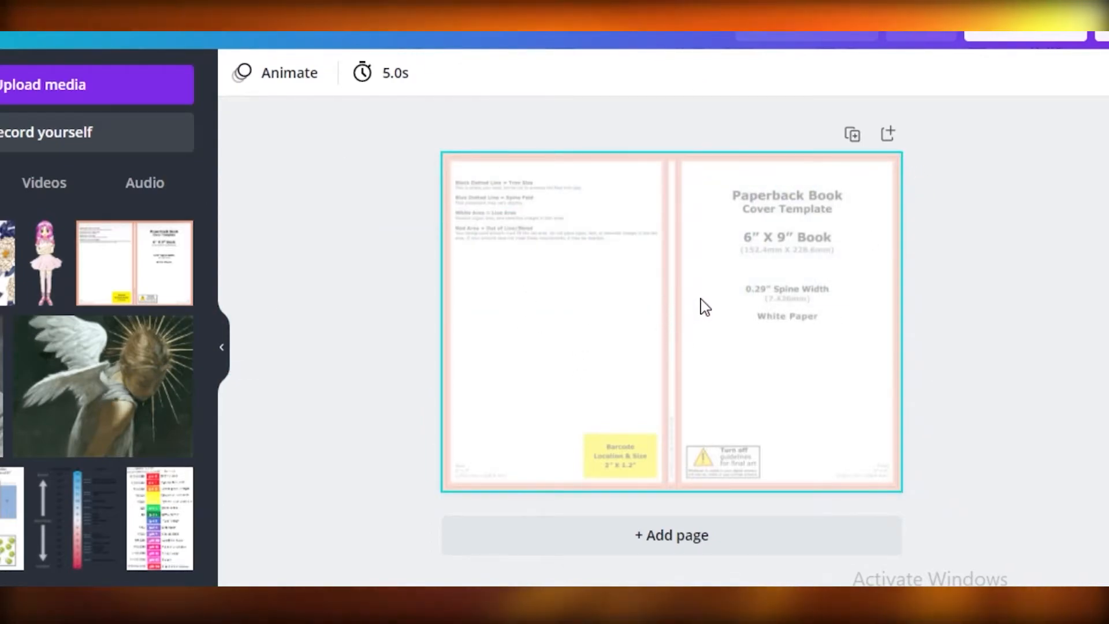
- Search the Canva elements for "space" and browse the matching photos
{"action": "left_click", "coordinate": [1, 156]}
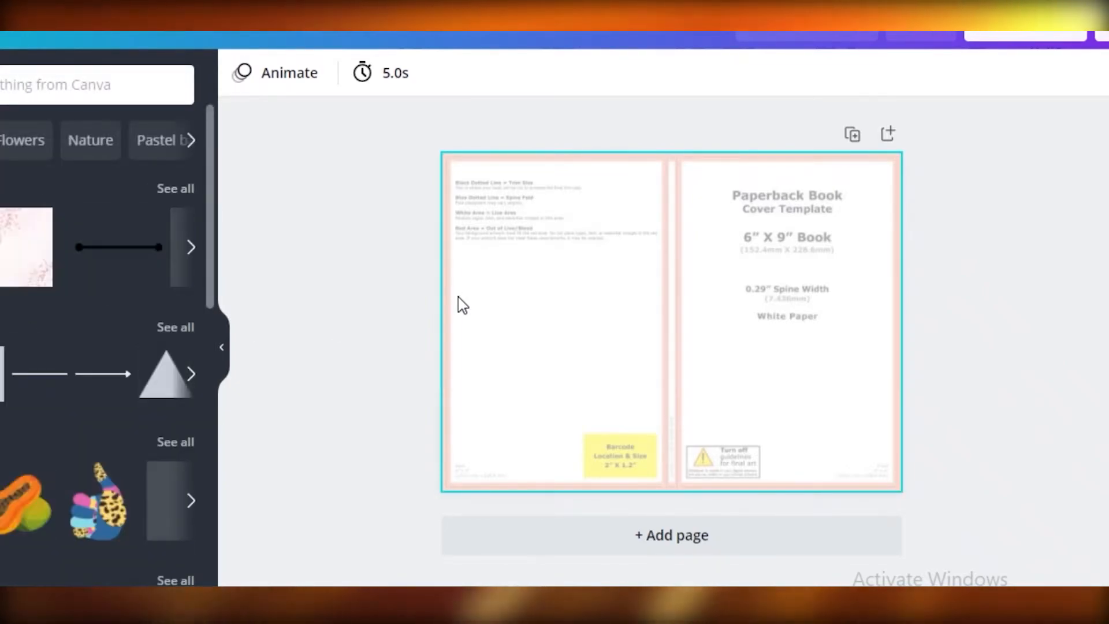
{"action": "left_click", "coordinate": [16, 93]}
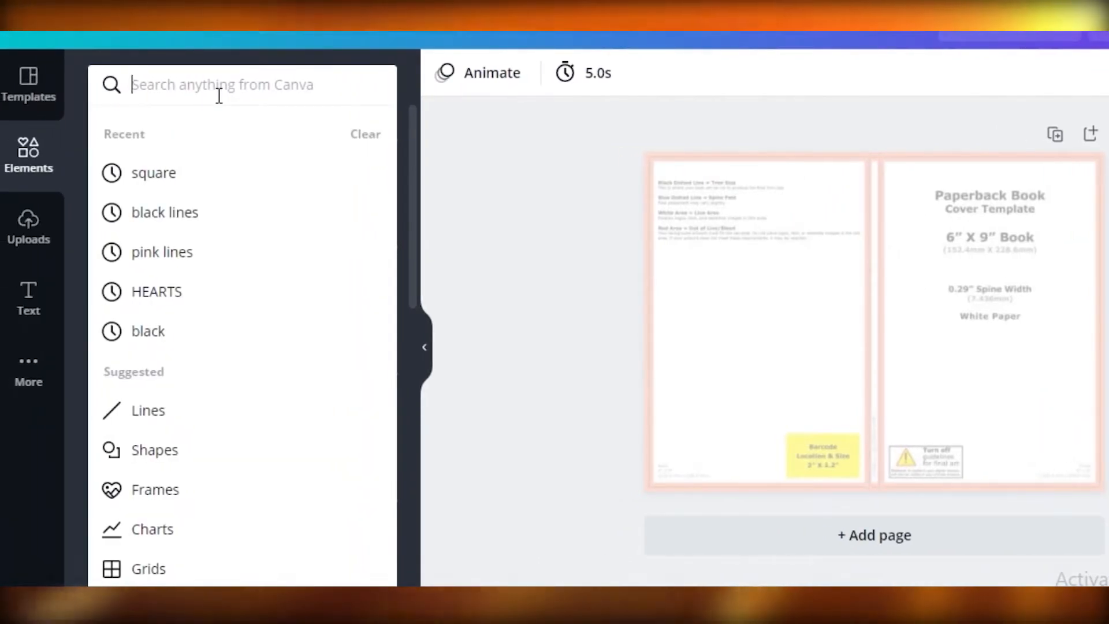
{"action": "type", "text": "space"}
{"action": "key", "text": "Return"}
{"action": "scroll", "coordinate": [278, 334], "scroll_direction": "down", "scroll_amount": 3}
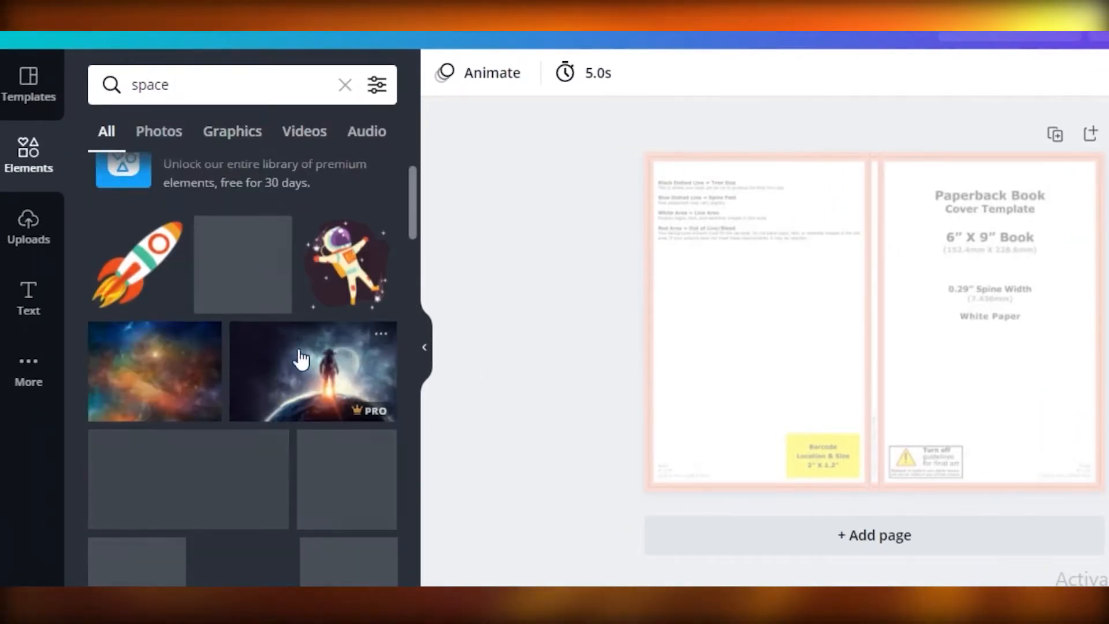
{"action": "scroll", "coordinate": [261, 309], "scroll_direction": "up", "scroll_amount": 5}
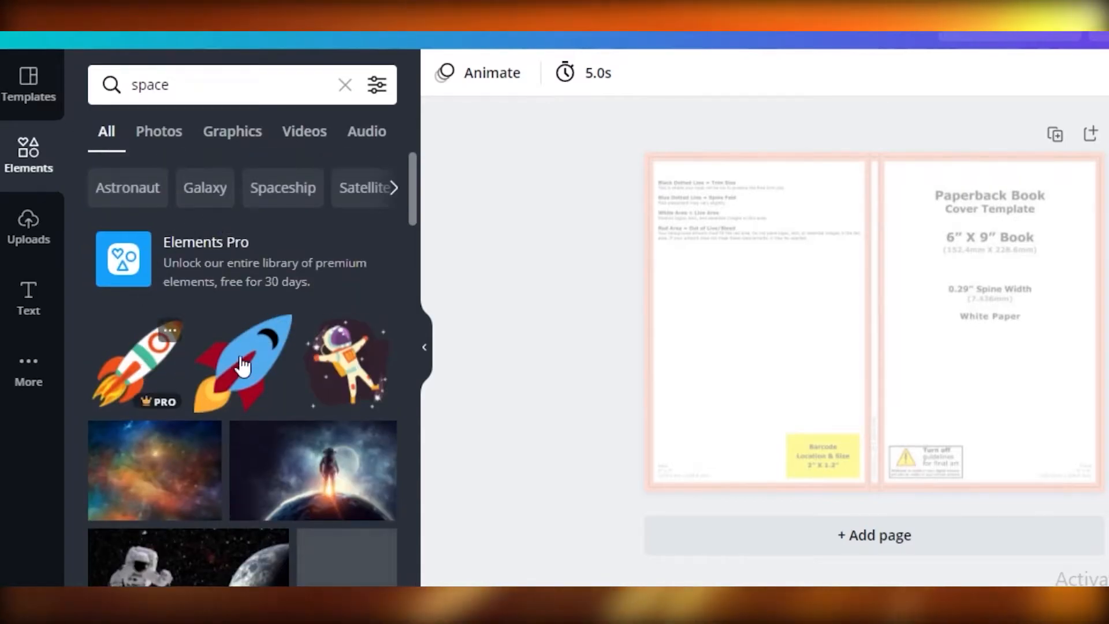
{"action": "left_click", "coordinate": [164, 135]}
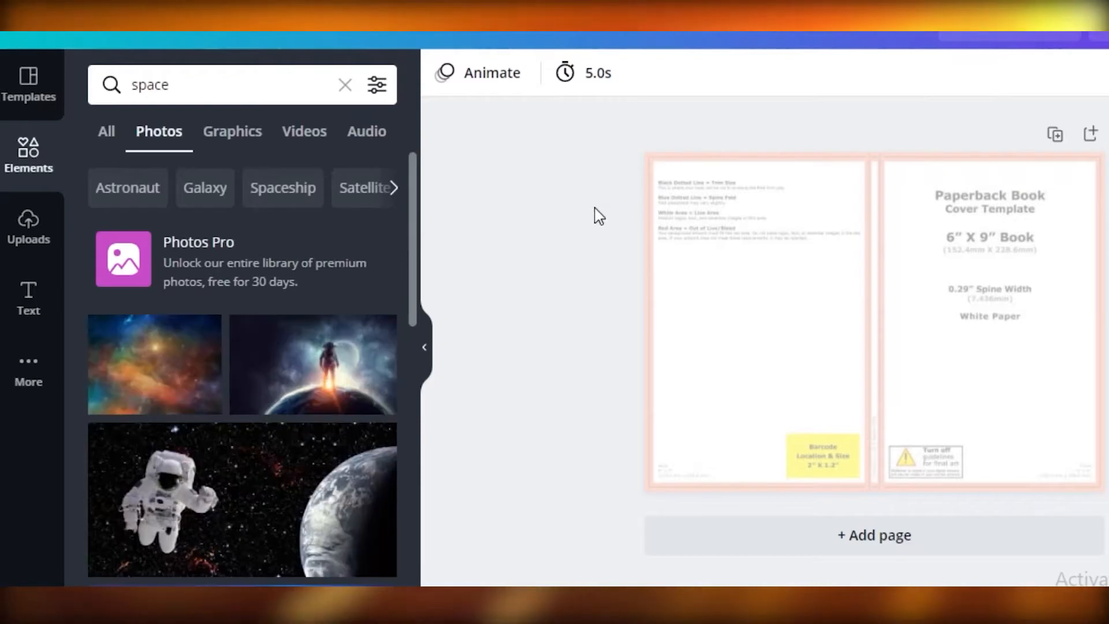
{"action": "scroll", "coordinate": [260, 391], "scroll_direction": "down", "scroll_amount": 6}
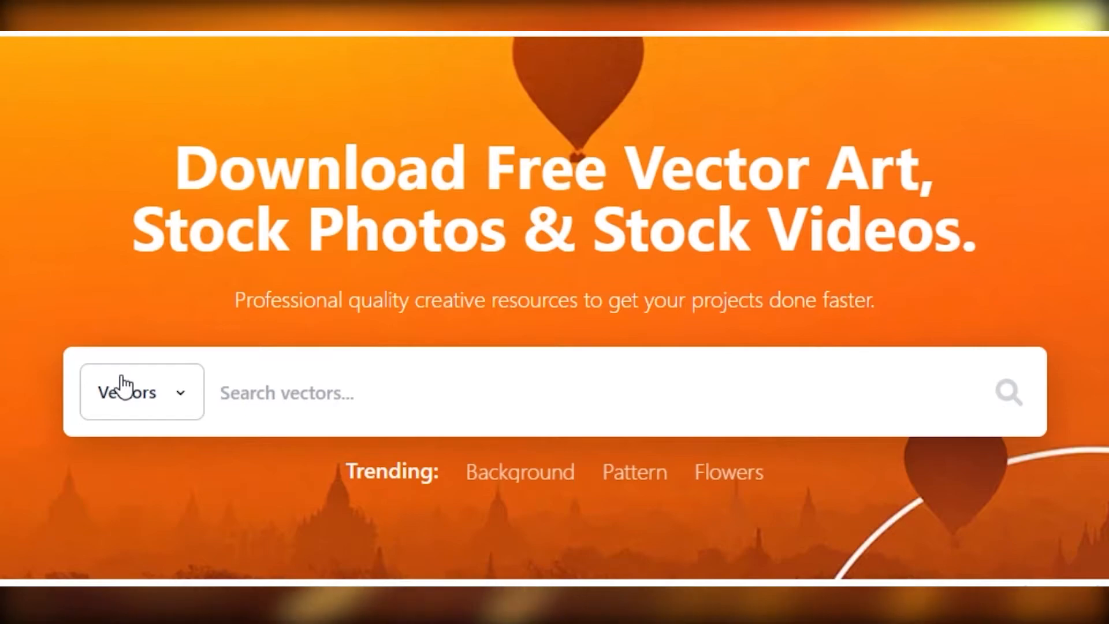
- Switch to the free vector art website, search its vectors for "space" and examine the results for cover artwork
{"action": "type", "text": "space"}
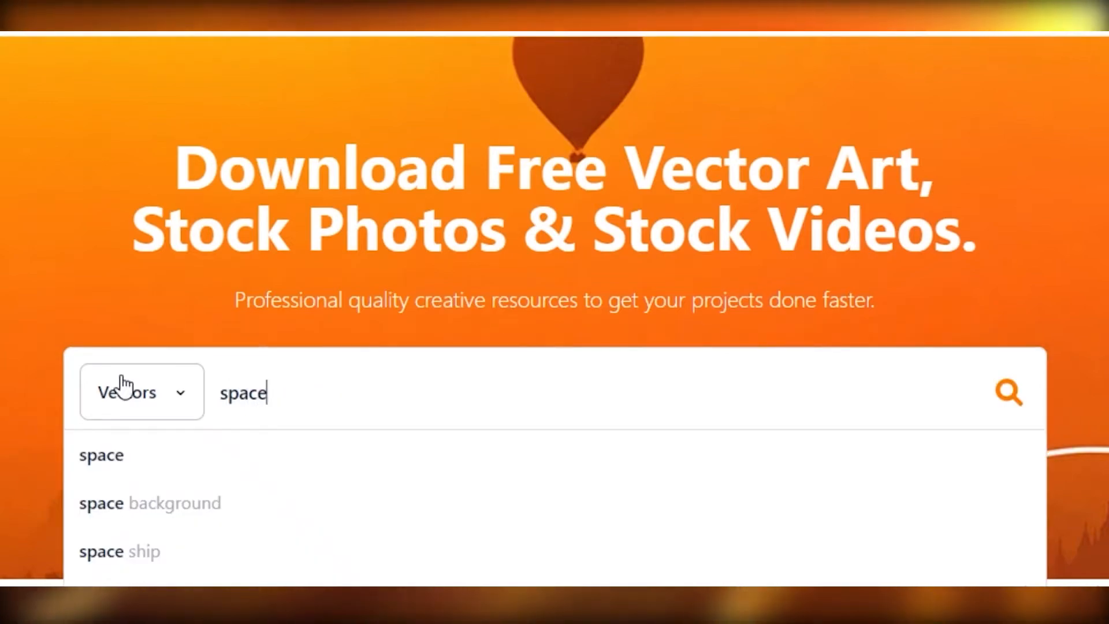
{"action": "key", "text": "Return"}
{"action": "scroll", "coordinate": [808, 258], "scroll_direction": "down", "scroll_amount": 6}
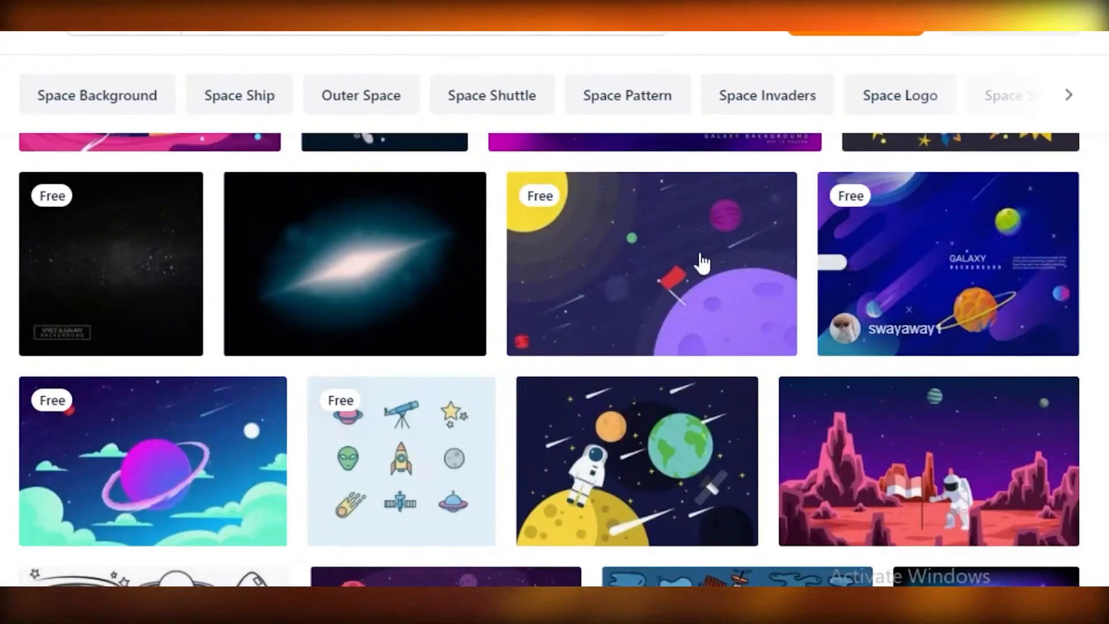
{"action": "scroll", "coordinate": [809, 258], "scroll_direction": "down", "scroll_amount": 6}
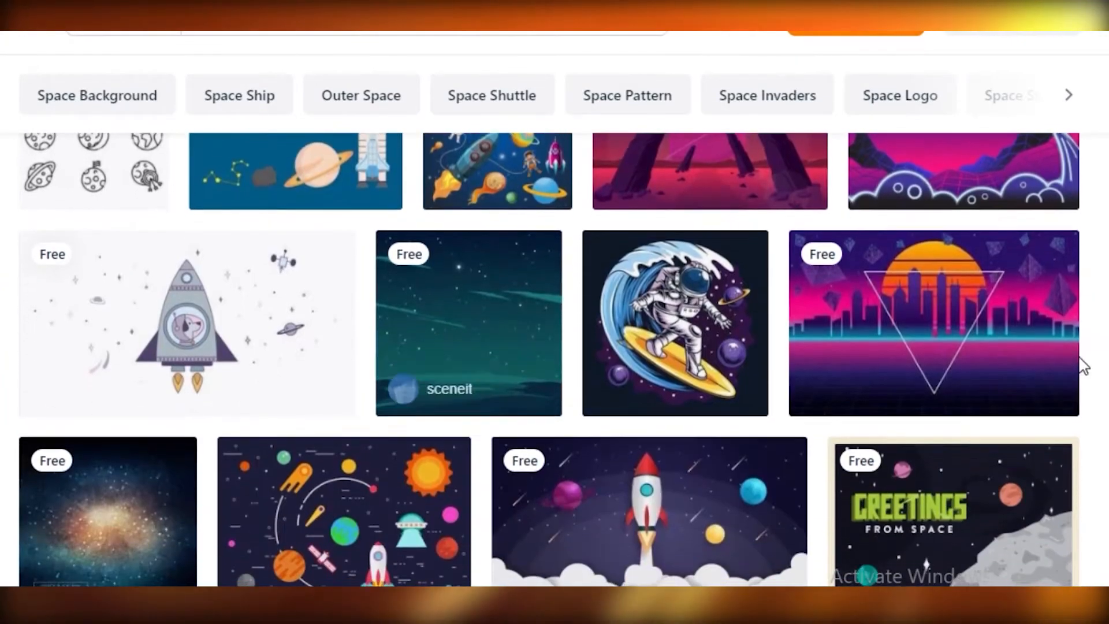
{"action": "scroll", "coordinate": [1074, 367], "scroll_direction": "up", "scroll_amount": 10}
{"action": "scroll", "coordinate": [990, 367], "scroll_direction": "down", "scroll_amount": 3}
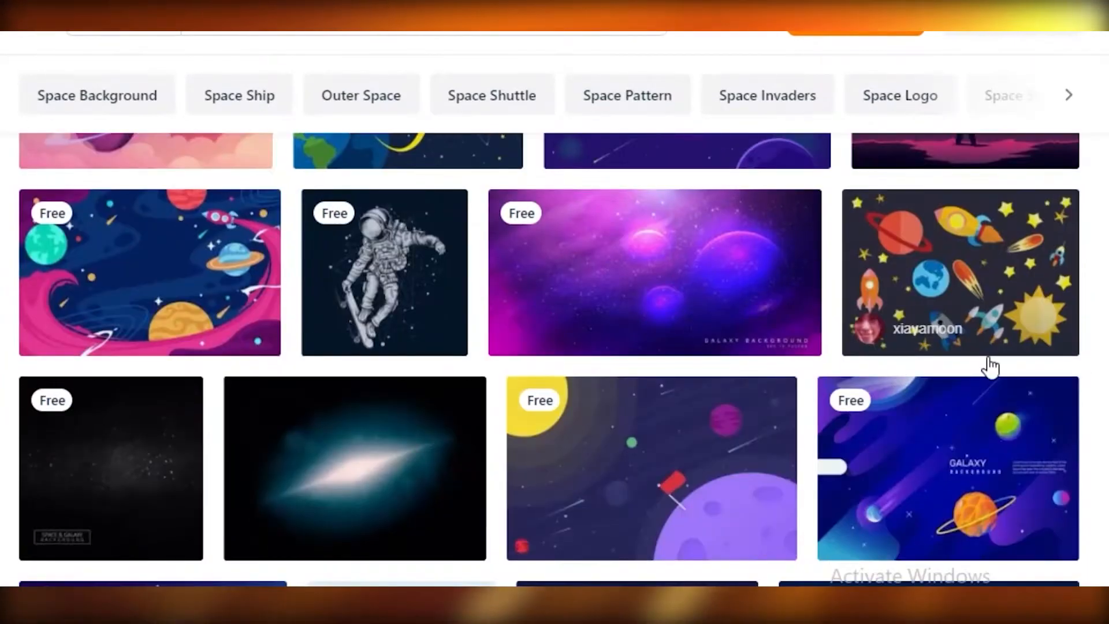
- Browse the space vectors and download the flat colorful space background with the pink rocket trail under the free license
{"action": "scroll", "coordinate": [948, 366], "scroll_direction": "down", "scroll_amount": 10}
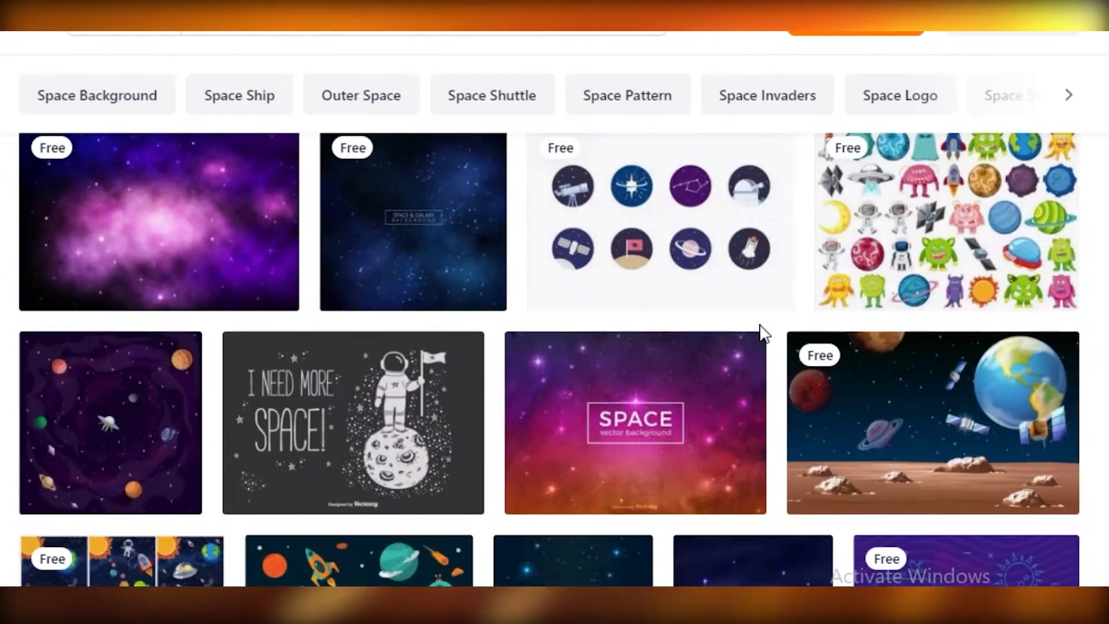
{"action": "scroll", "coordinate": [764, 334], "scroll_direction": "down", "scroll_amount": 10}
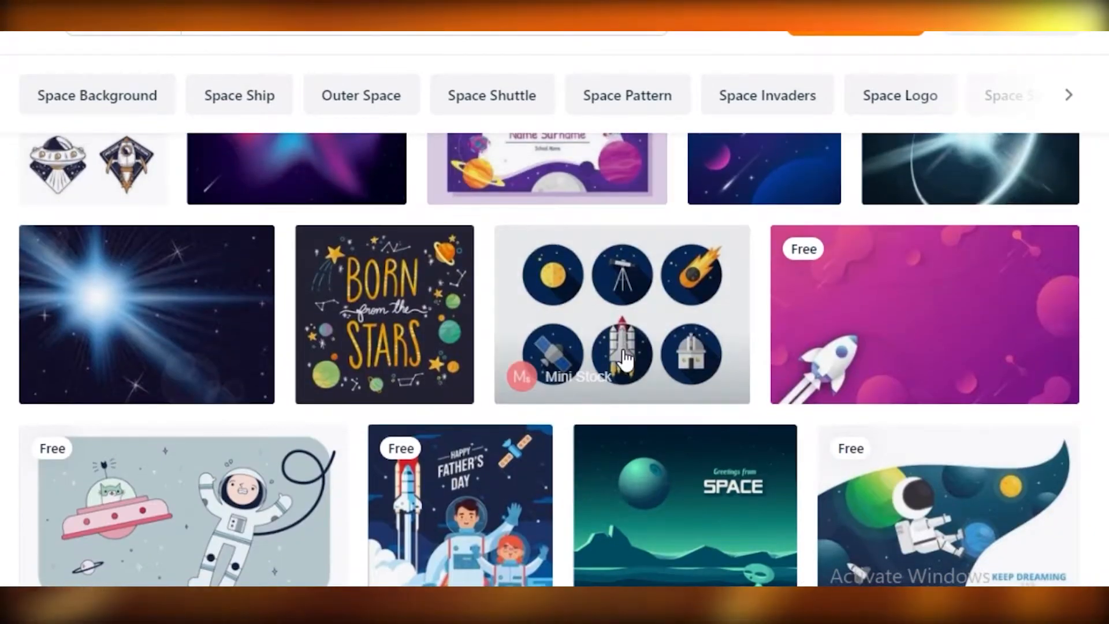
{"action": "scroll", "coordinate": [375, 317], "scroll_direction": "up", "scroll_amount": 10}
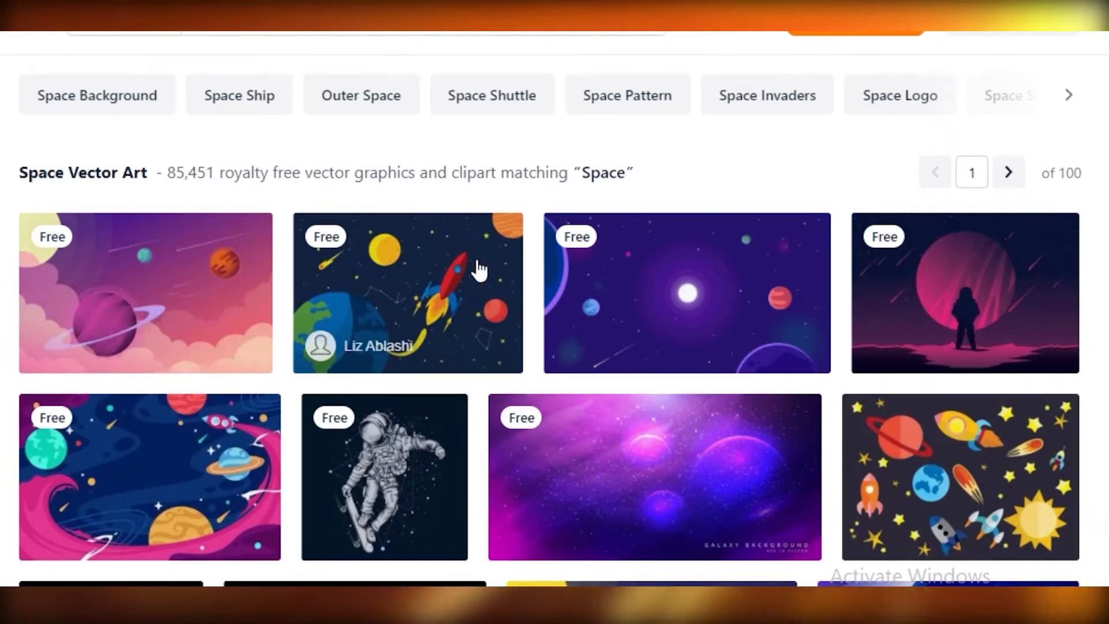
{"action": "scroll", "coordinate": [414, 431], "scroll_direction": "down", "scroll_amount": 3}
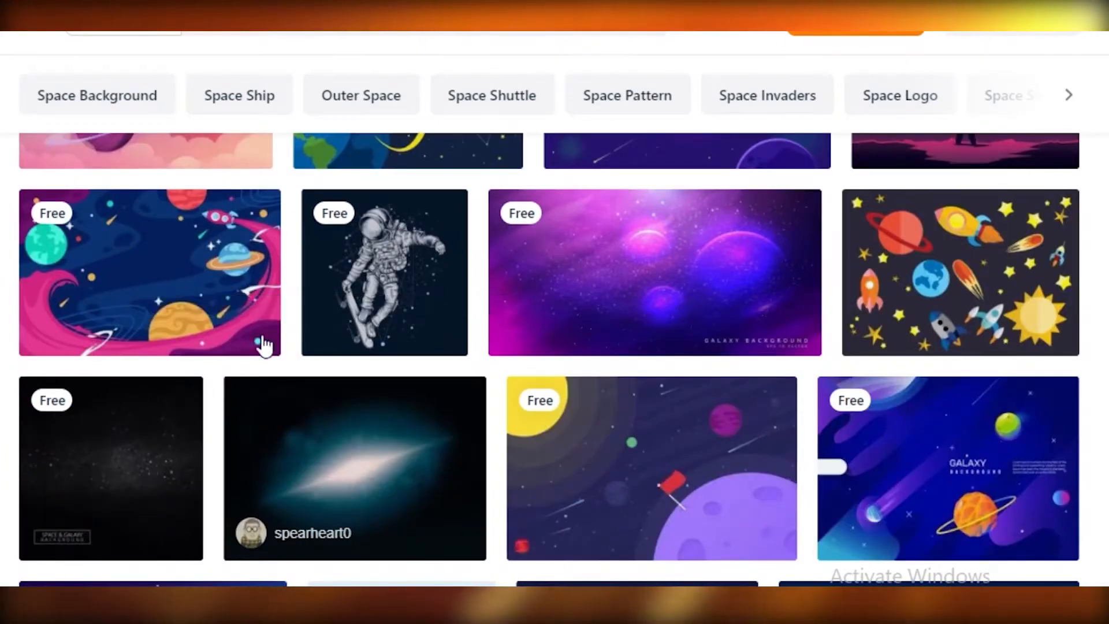
{"action": "left_click", "coordinate": [221, 315]}
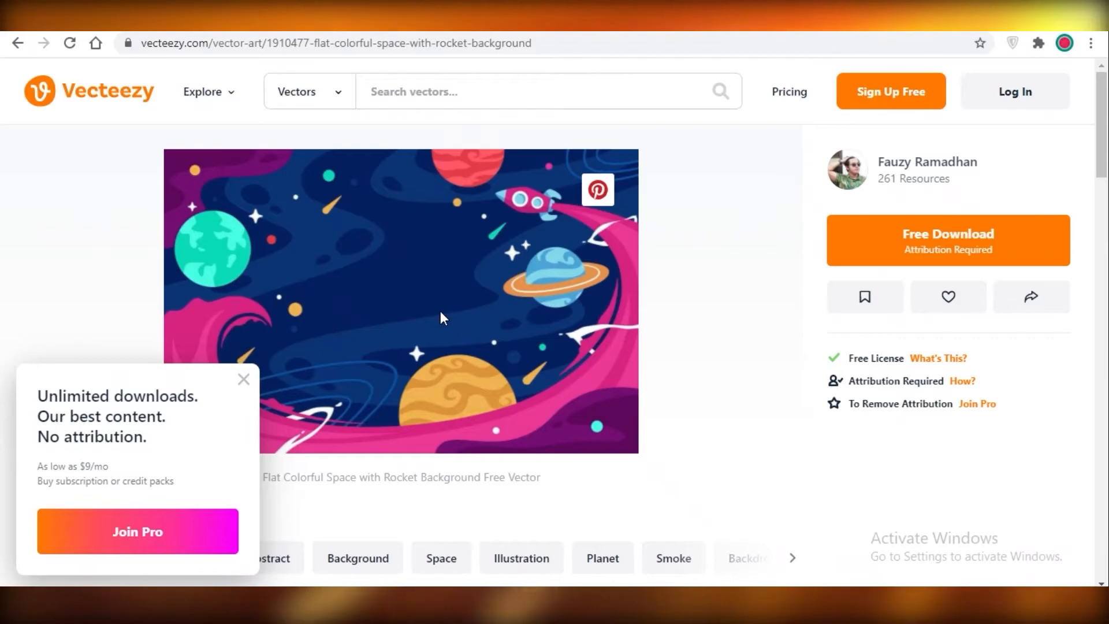
{"action": "left_click", "coordinate": [911, 226]}
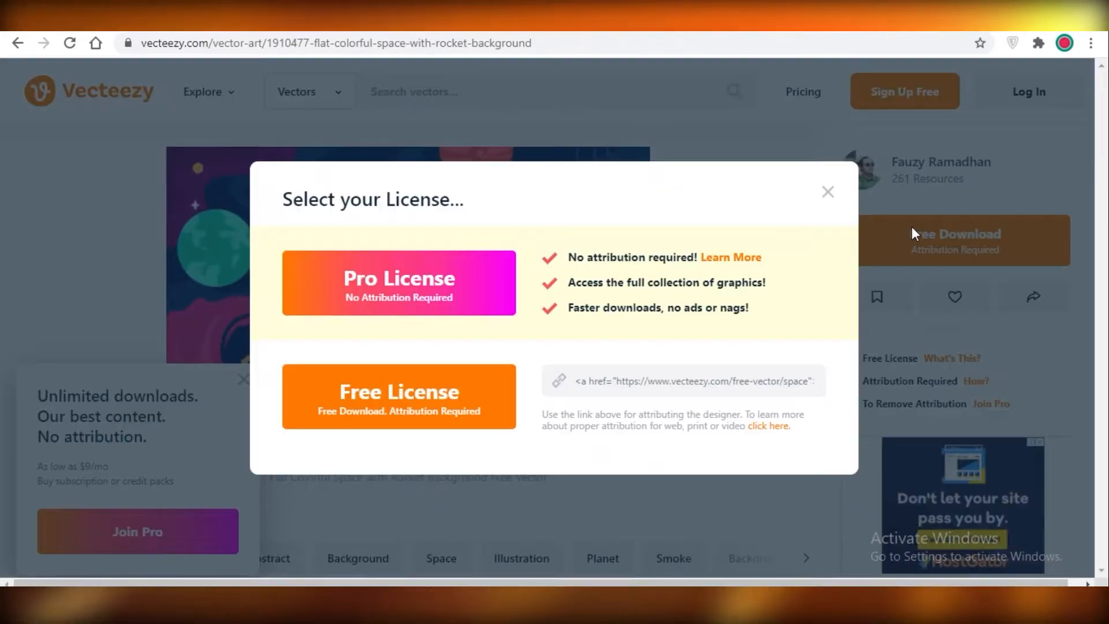
{"action": "left_click", "coordinate": [465, 393]}
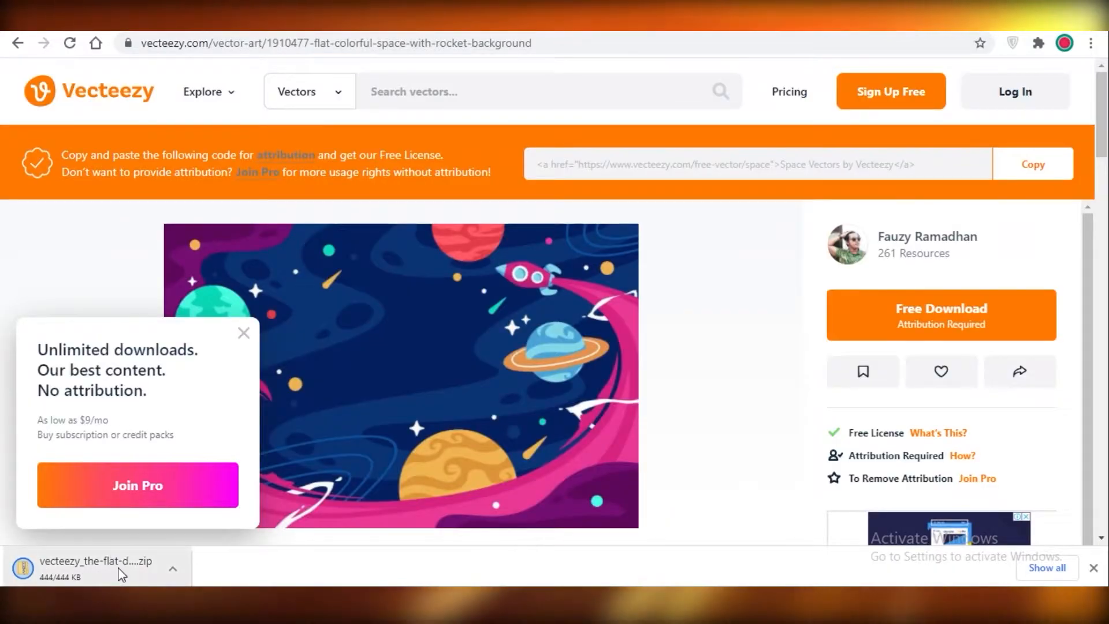
- Switch to the Canva design, lay the rocket space artwork over the cover template and raise its transparency value
{"action": "left_click", "coordinate": [396, 26]}
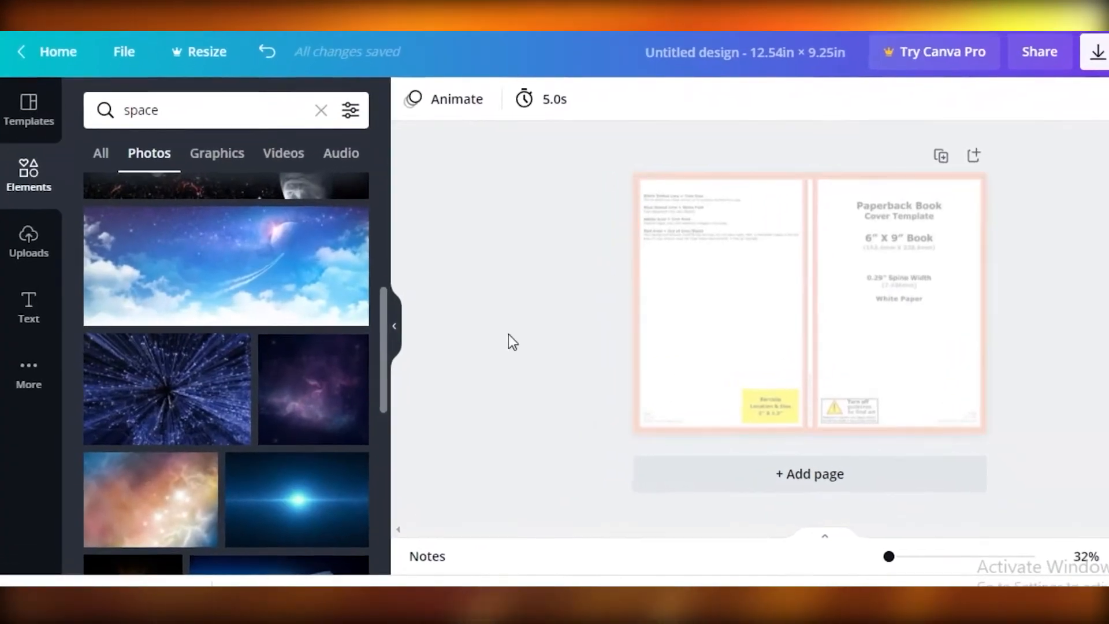
{"action": "left_click", "coordinate": [394, 326]}
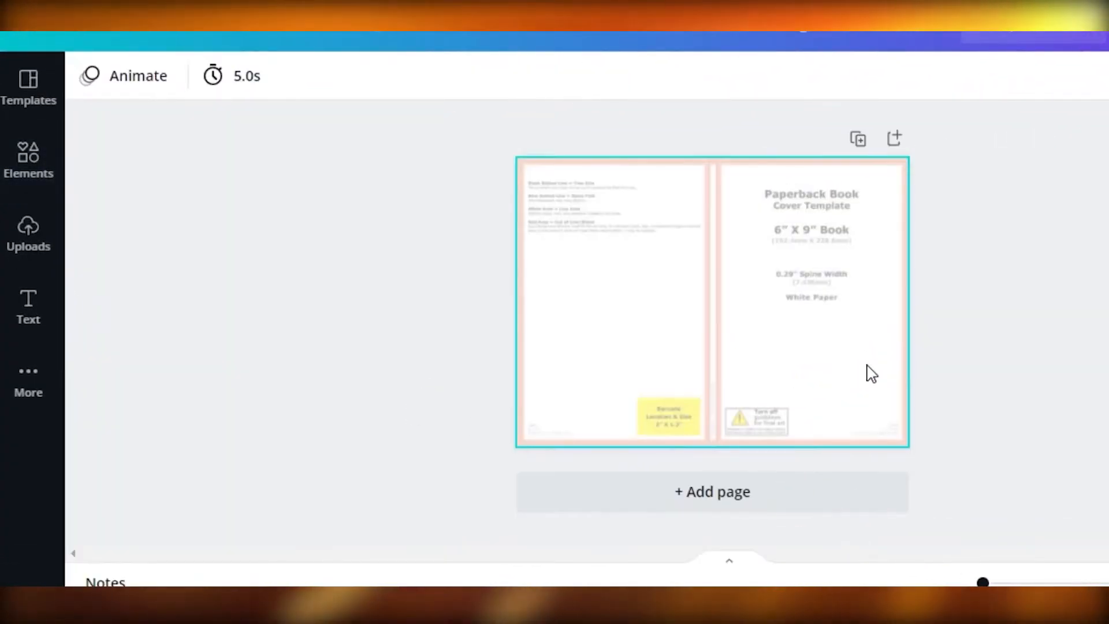
{"action": "left_click_drag", "start_coordinate": [982, 581], "coordinate": [987, 580]}
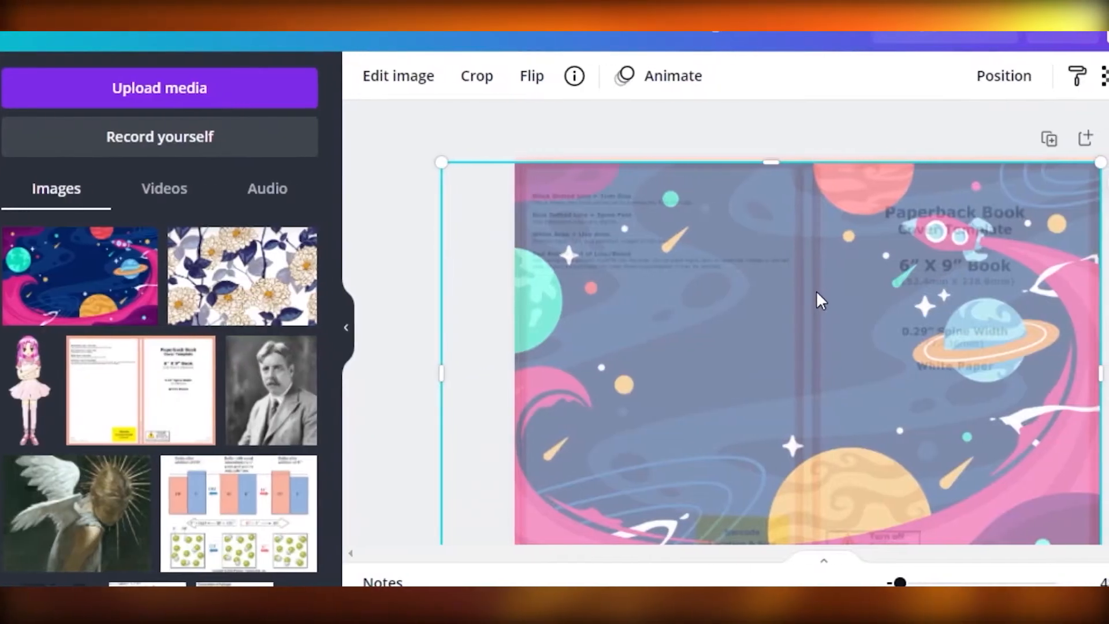
{"action": "left_click", "coordinate": [1102, 76]}
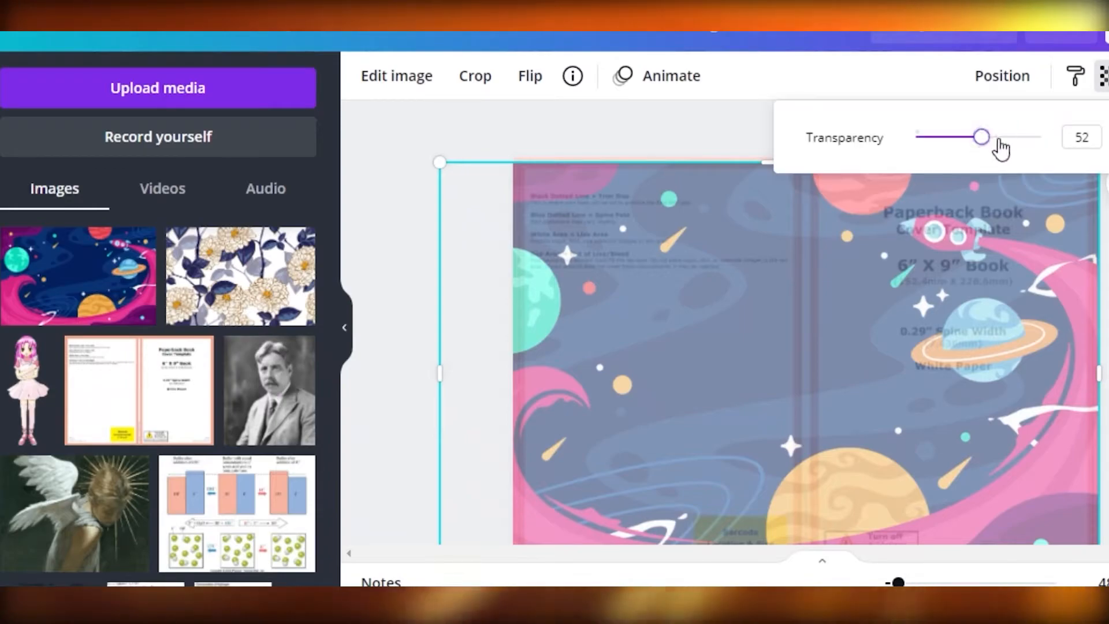
{"action": "left_click_drag", "start_coordinate": [983, 138], "coordinate": [1040, 138]}
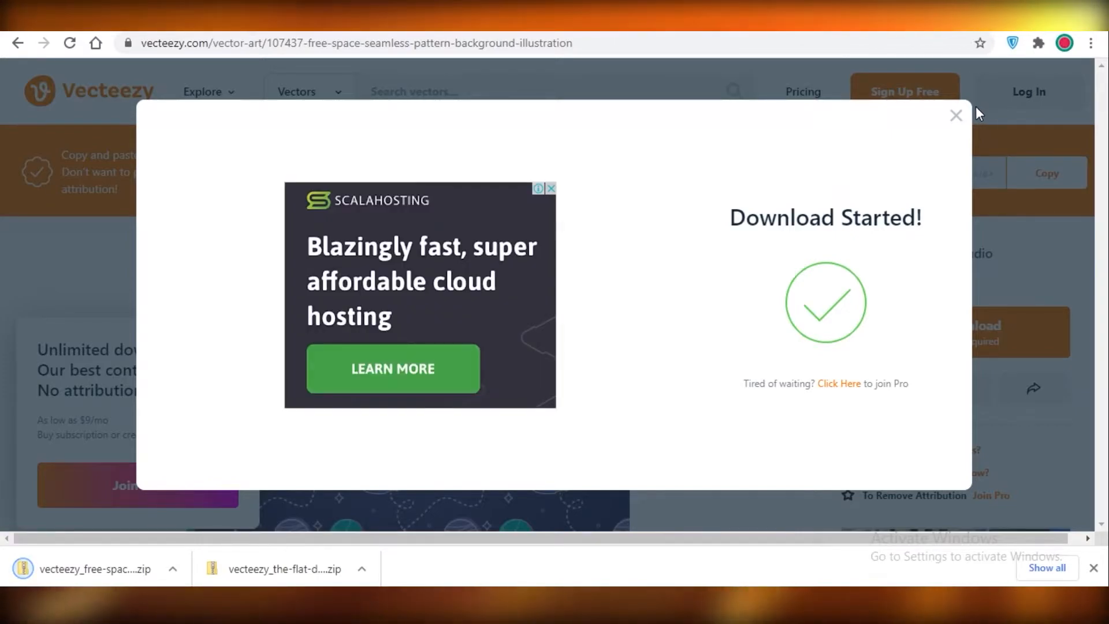
- Dismiss the download window and examine the seamless space pattern and its related vectors
{"action": "left_click", "coordinate": [954, 116]}
{"action": "scroll", "coordinate": [499, 279], "scroll_direction": "down", "scroll_amount": 1}
{"action": "scroll", "coordinate": [499, 279], "scroll_direction": "down", "scroll_amount": 3}
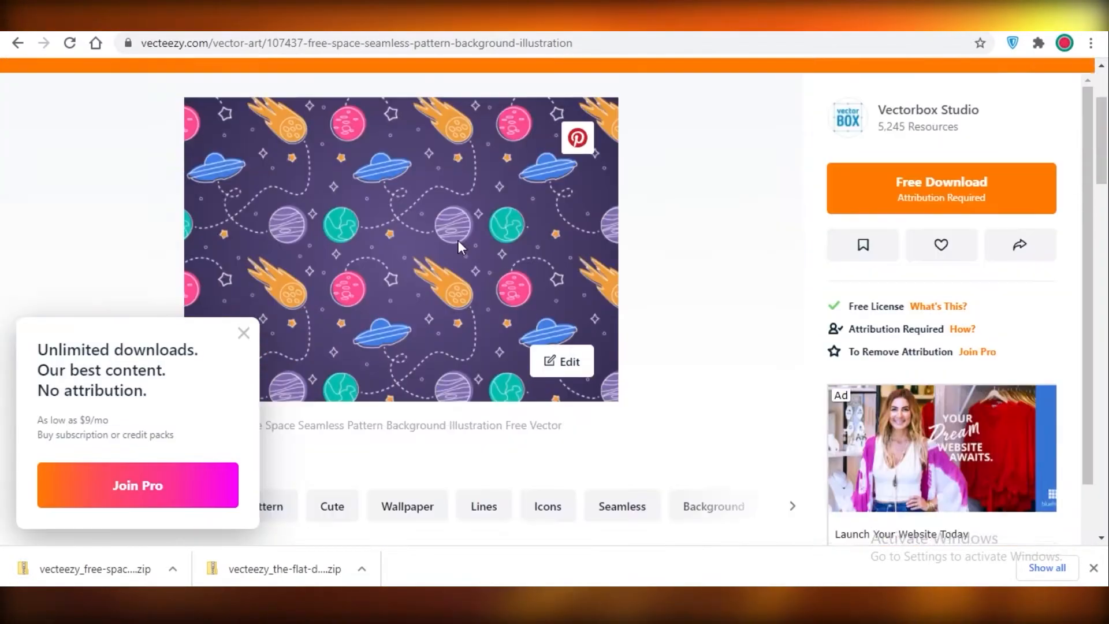
{"action": "scroll", "coordinate": [297, 384], "scroll_direction": "up", "scroll_amount": 3}
{"action": "scroll", "coordinate": [660, 116], "scroll_direction": "down", "scroll_amount": 8}
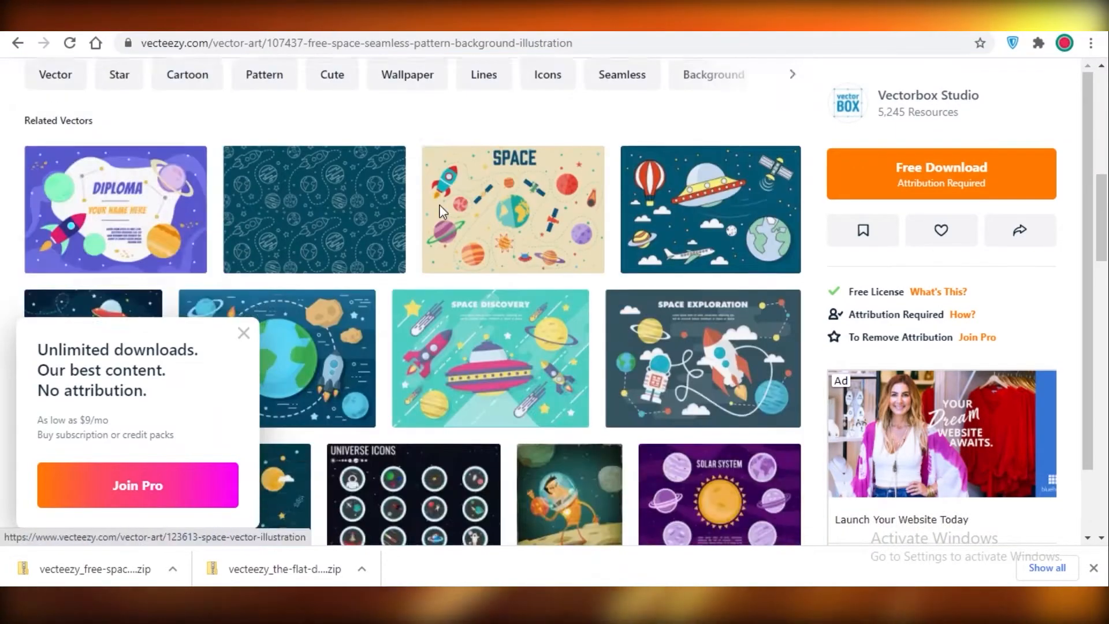
{"action": "scroll", "coordinate": [440, 211], "scroll_direction": "down", "scroll_amount": 1}
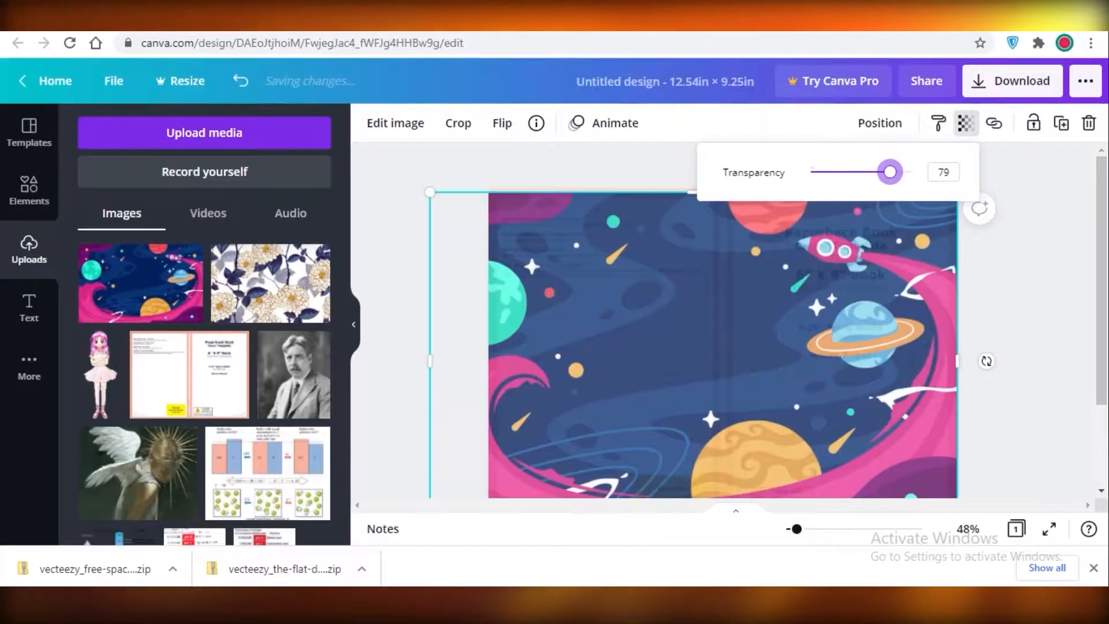
- Switch to the Canva design and set the rocket space artwork's transparency to 72
{"action": "left_click_drag", "start_coordinate": [890, 171], "coordinate": [884, 172]}
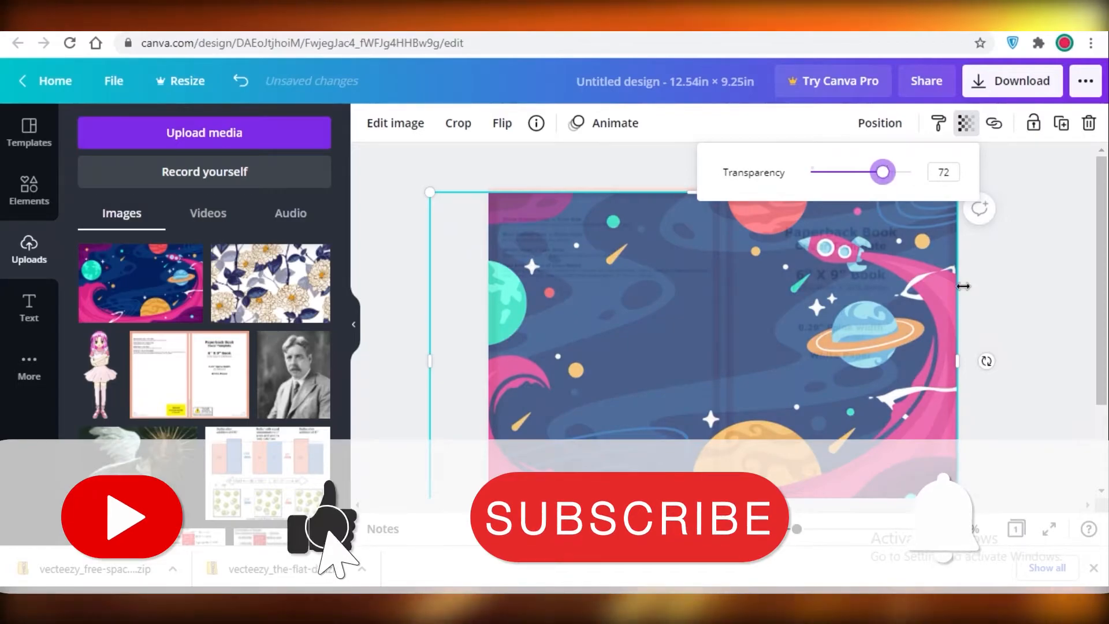
{"action": "scroll", "coordinate": [640, 273], "scroll_direction": "down", "scroll_amount": 2}
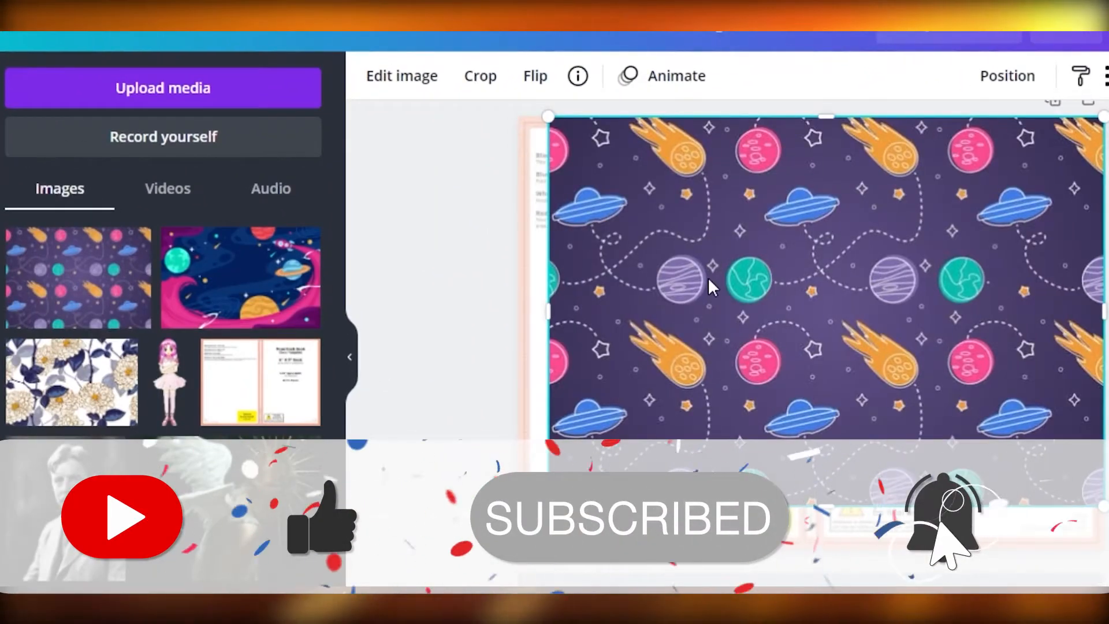
- Enlarge the seamless space pattern to cover the whole template and set its transparency to 57
{"action": "left_click_drag", "start_coordinate": [548, 505], "coordinate": [504, 554]}
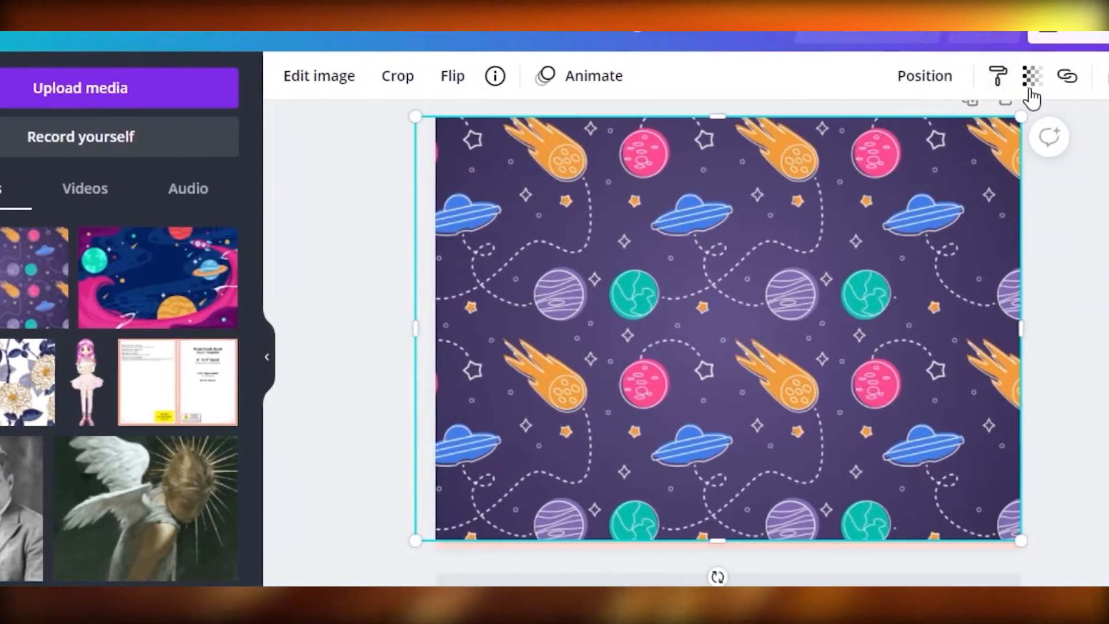
{"action": "left_click", "coordinate": [1027, 76]}
{"action": "left_click_drag", "start_coordinate": [890, 146], "coordinate": [855, 151]}
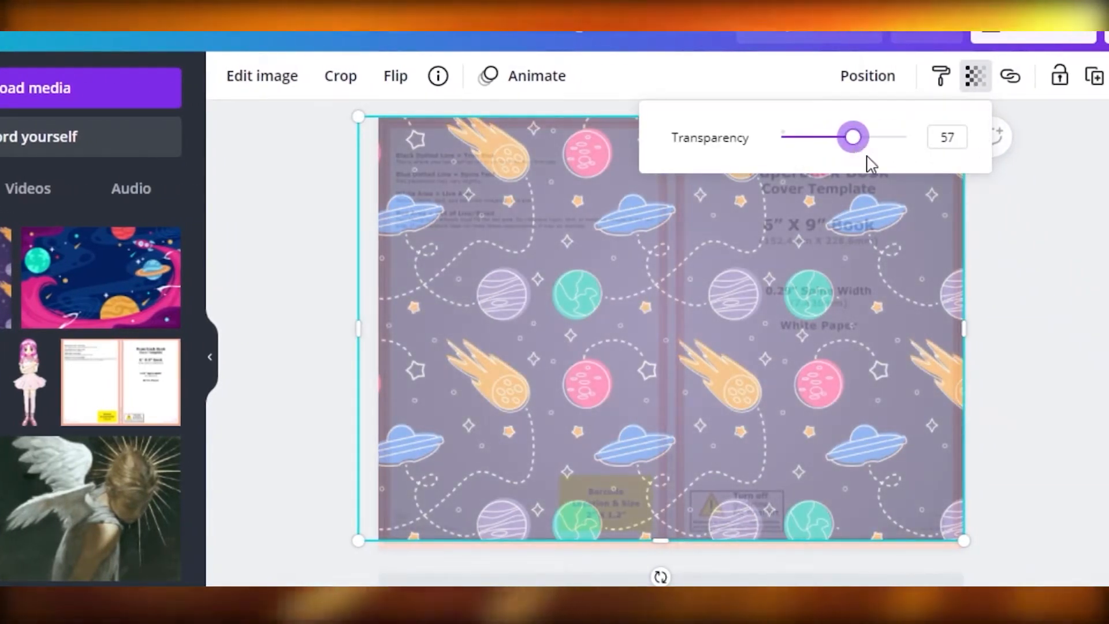
{"action": "left_click", "coordinate": [1104, 378]}
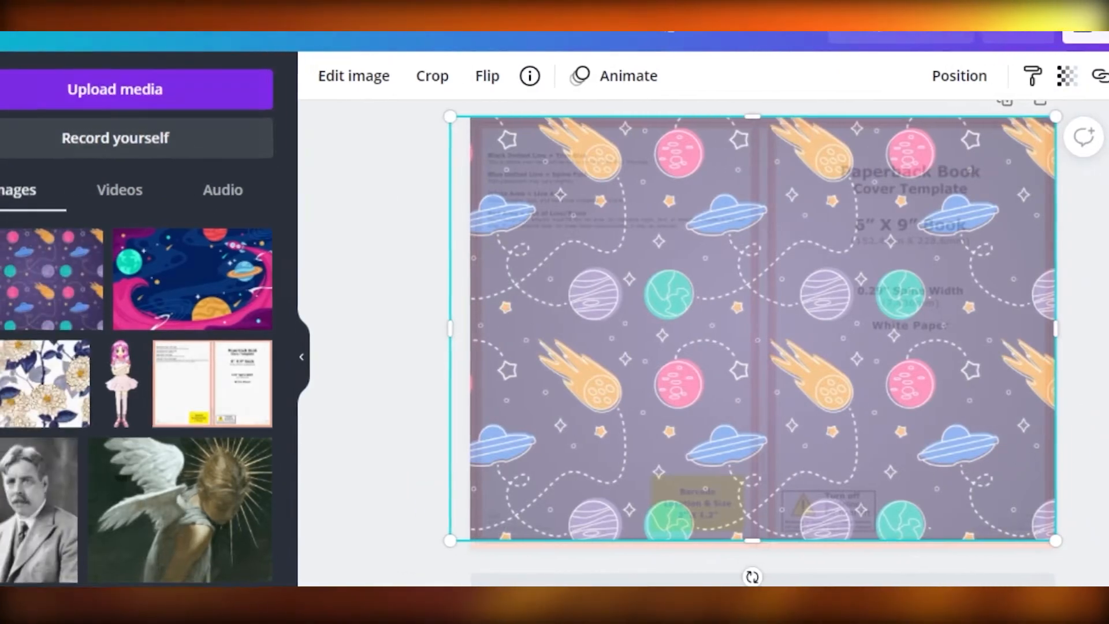
- Add a square from the Lines & Shapes elements and reshape it into a wide bar across the upper front cover
{"action": "left_click", "coordinate": [18, 167]}
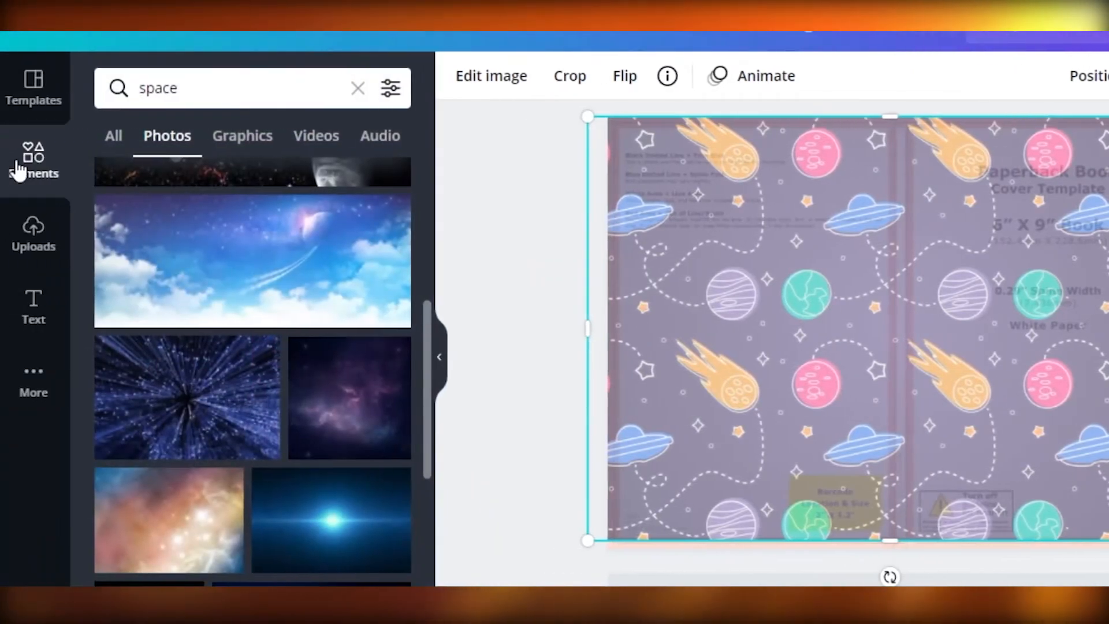
{"action": "left_click", "coordinate": [358, 88]}
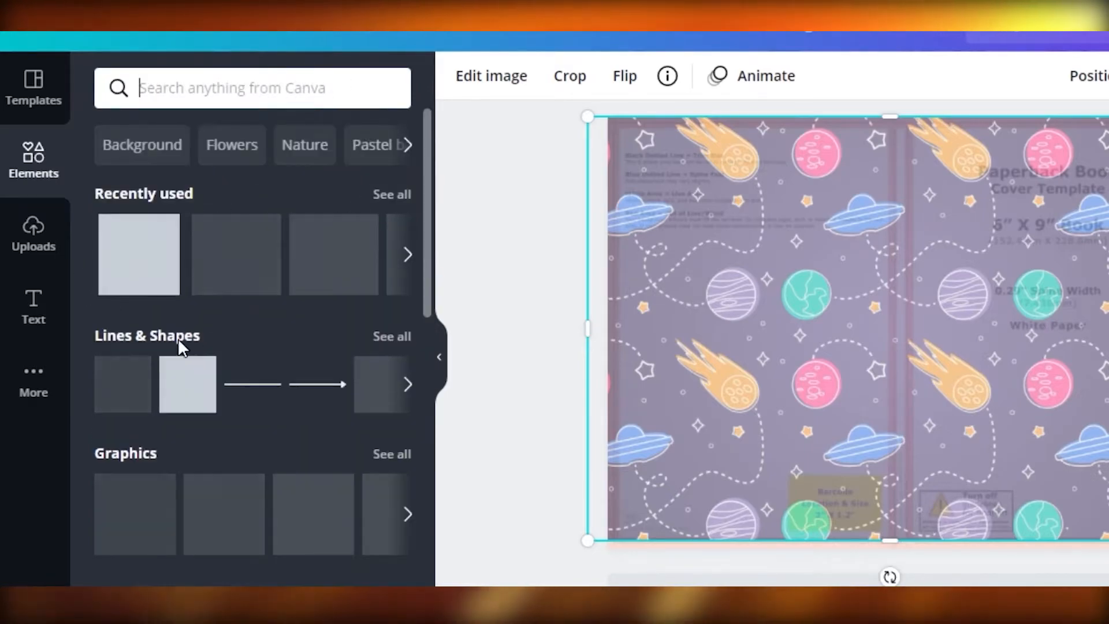
{"action": "left_click", "coordinate": [147, 337]}
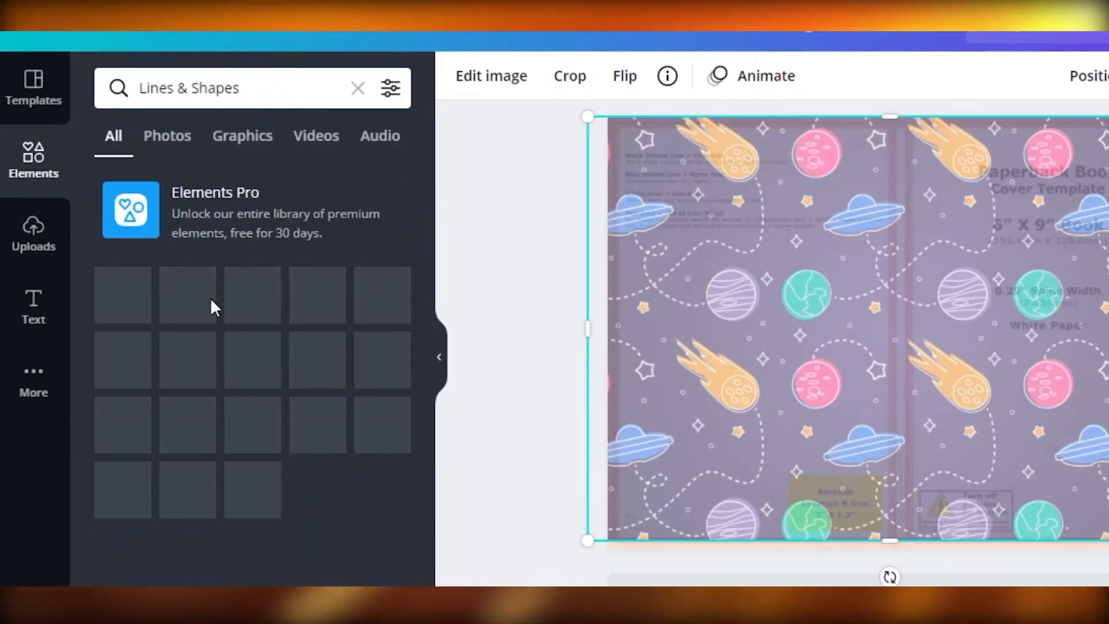
{"action": "scroll", "coordinate": [302, 352], "scroll_direction": "down", "scroll_amount": 4}
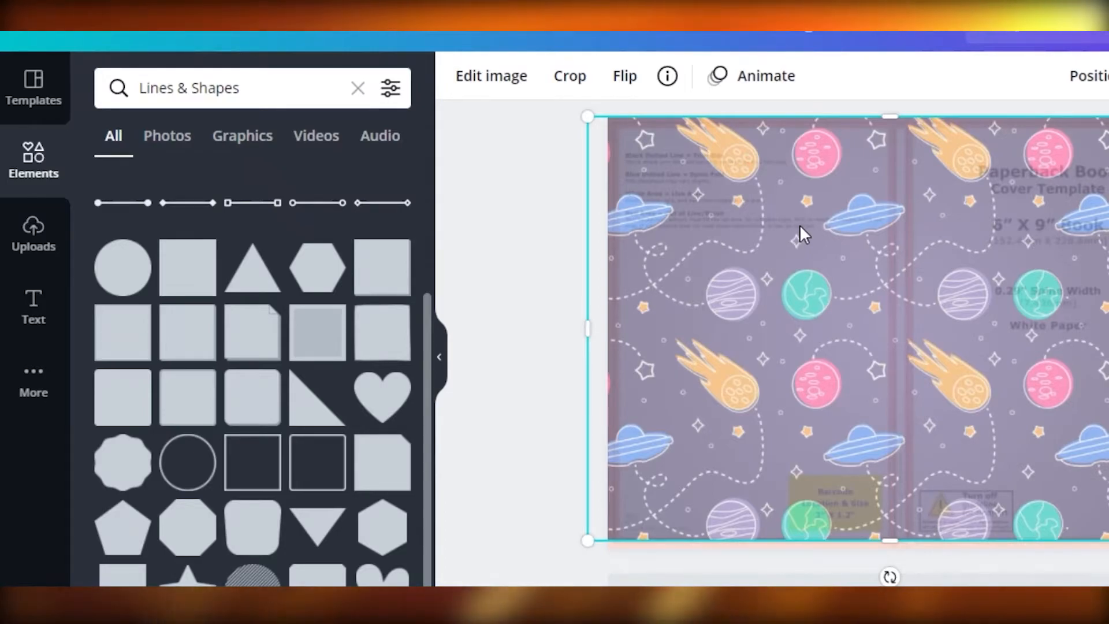
{"action": "left_click", "coordinate": [181, 261]}
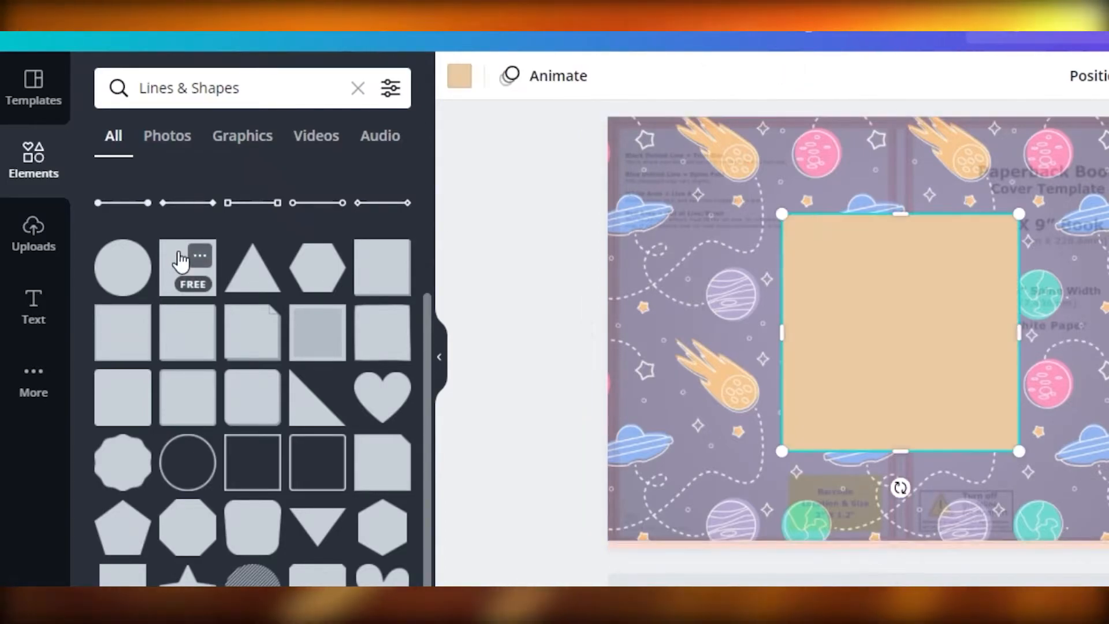
{"action": "left_click_drag", "start_coordinate": [898, 452], "coordinate": [1067, 205]}
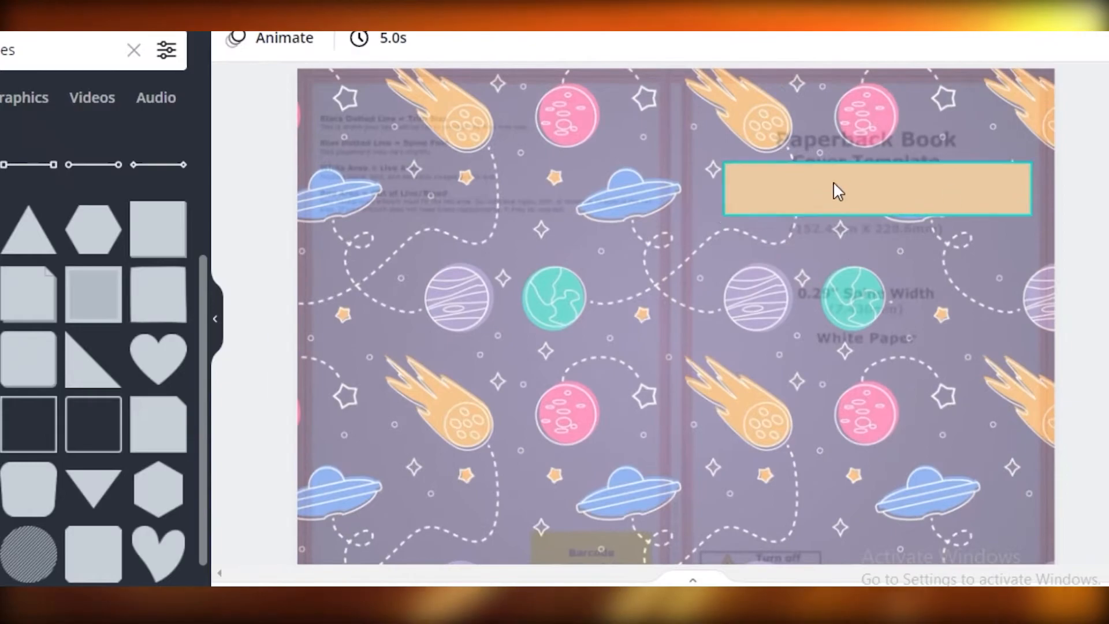
- Center the bar on the front cover and recolor it with the pattern's dark purple photo color
{"action": "left_click", "coordinate": [836, 185]}
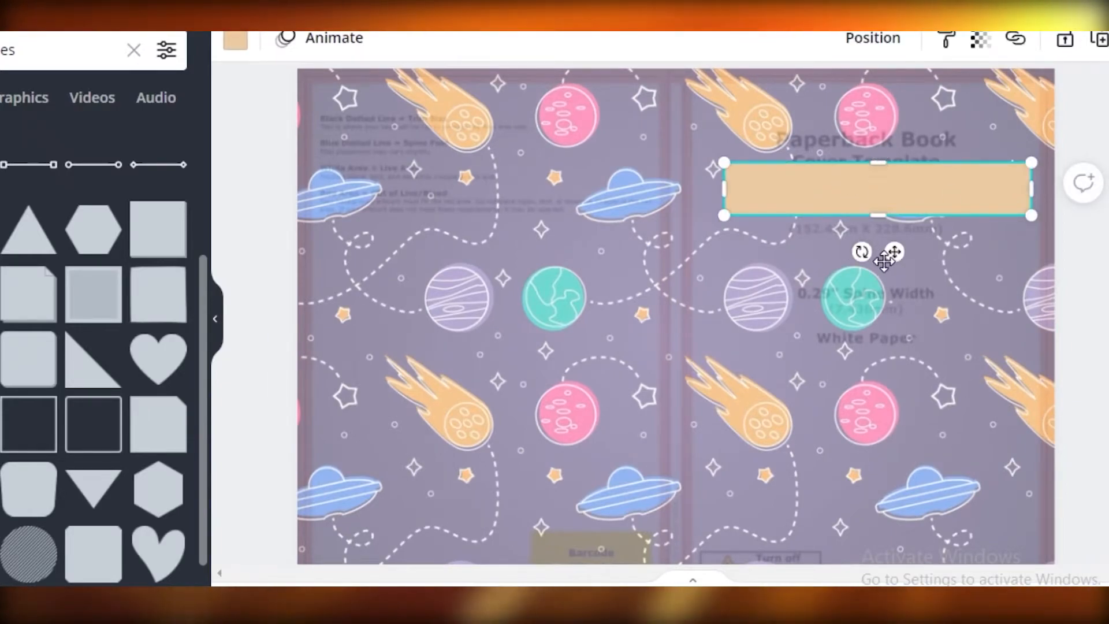
{"action": "left_click_drag", "start_coordinate": [892, 252], "coordinate": [882, 255]}
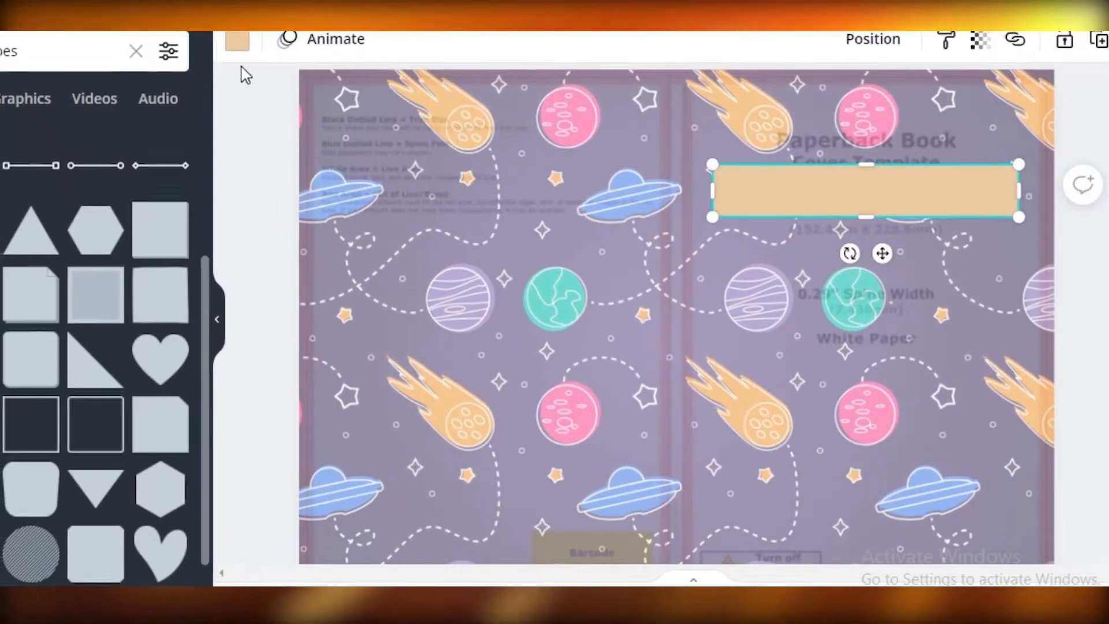
{"action": "left_click", "coordinate": [235, 40]}
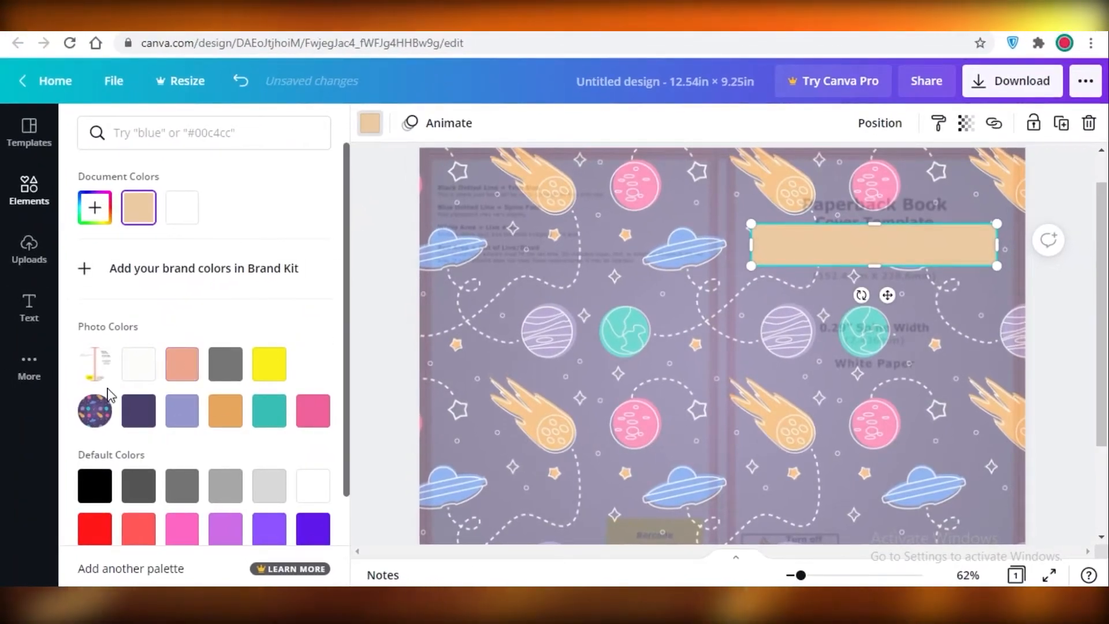
{"action": "left_click", "coordinate": [139, 411]}
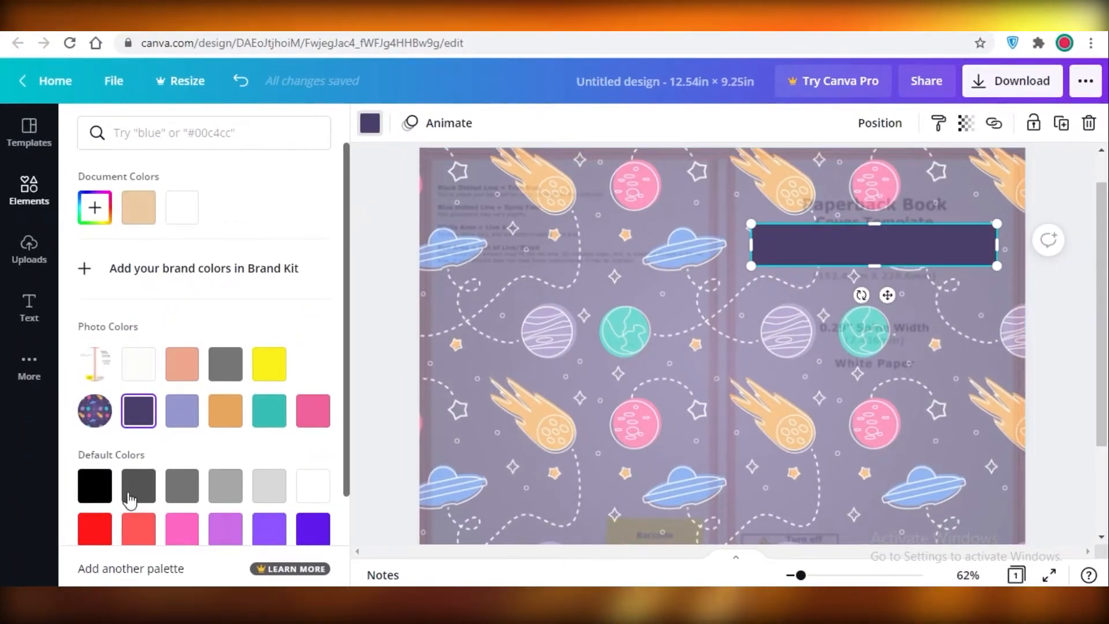
- Browse the font combinations and add the purple "PLAY" text design to the cover
{"action": "left_click", "coordinate": [32, 312]}
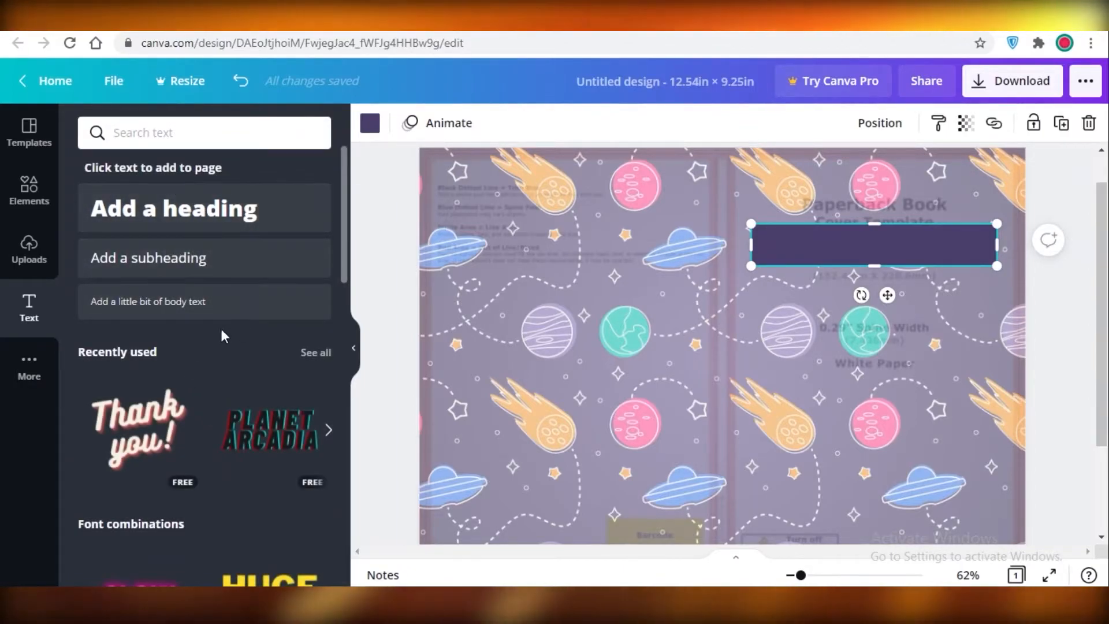
{"action": "scroll", "coordinate": [223, 331], "scroll_direction": "down", "scroll_amount": 8}
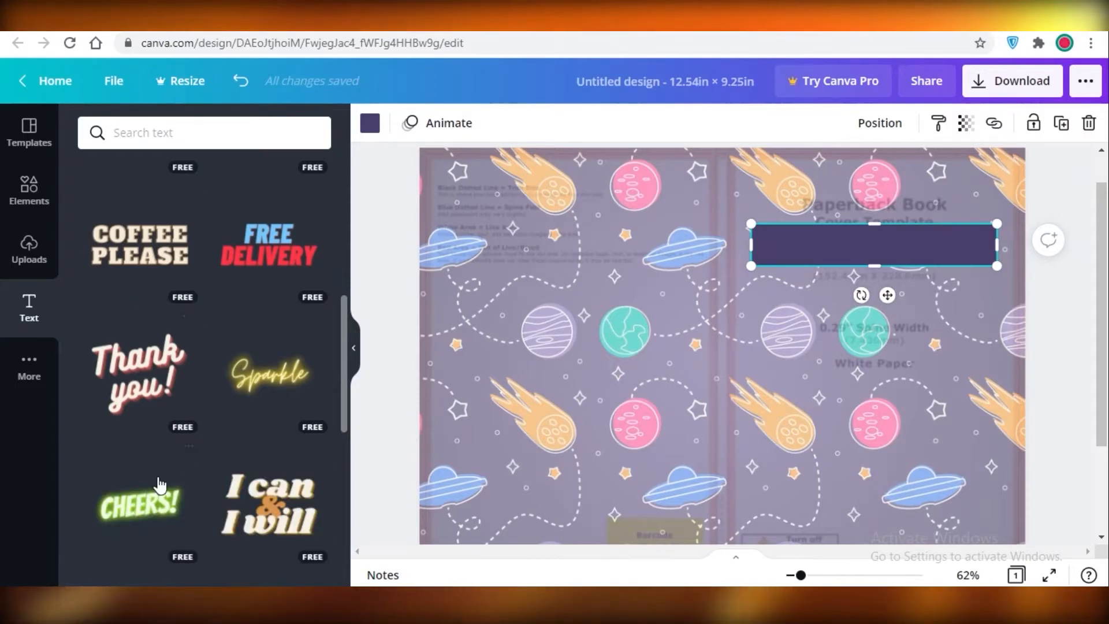
{"action": "scroll", "coordinate": [221, 424], "scroll_direction": "down", "scroll_amount": 4}
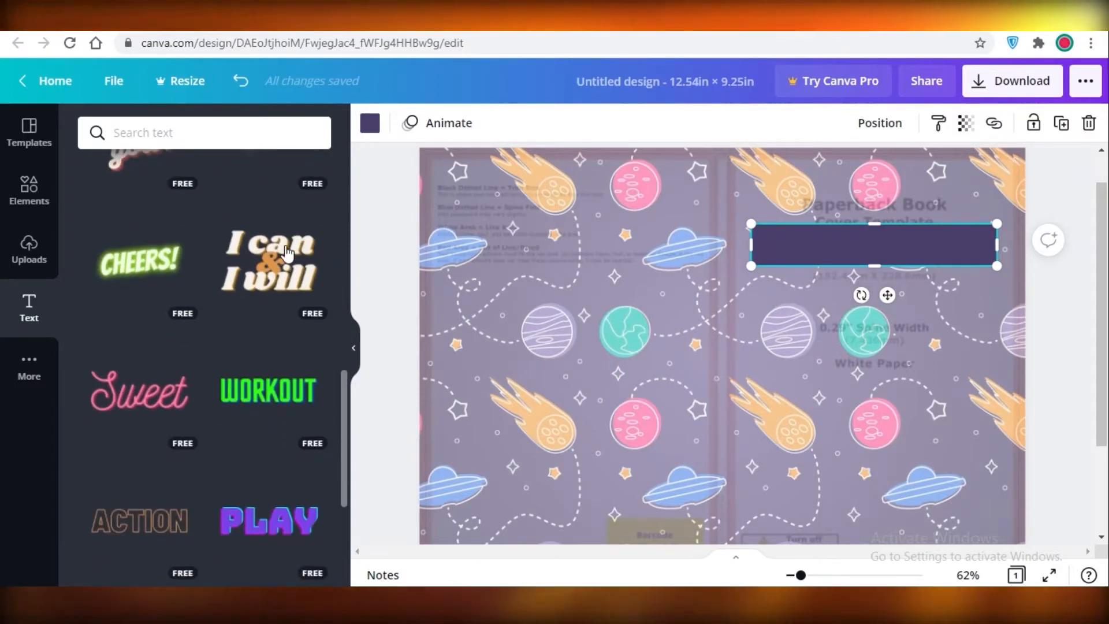
{"action": "scroll", "coordinate": [195, 324], "scroll_direction": "down", "scroll_amount": 4}
{"action": "scroll", "coordinate": [136, 351], "scroll_direction": "up", "scroll_amount": 4}
{"action": "scroll", "coordinate": [163, 384], "scroll_direction": "down", "scroll_amount": 1}
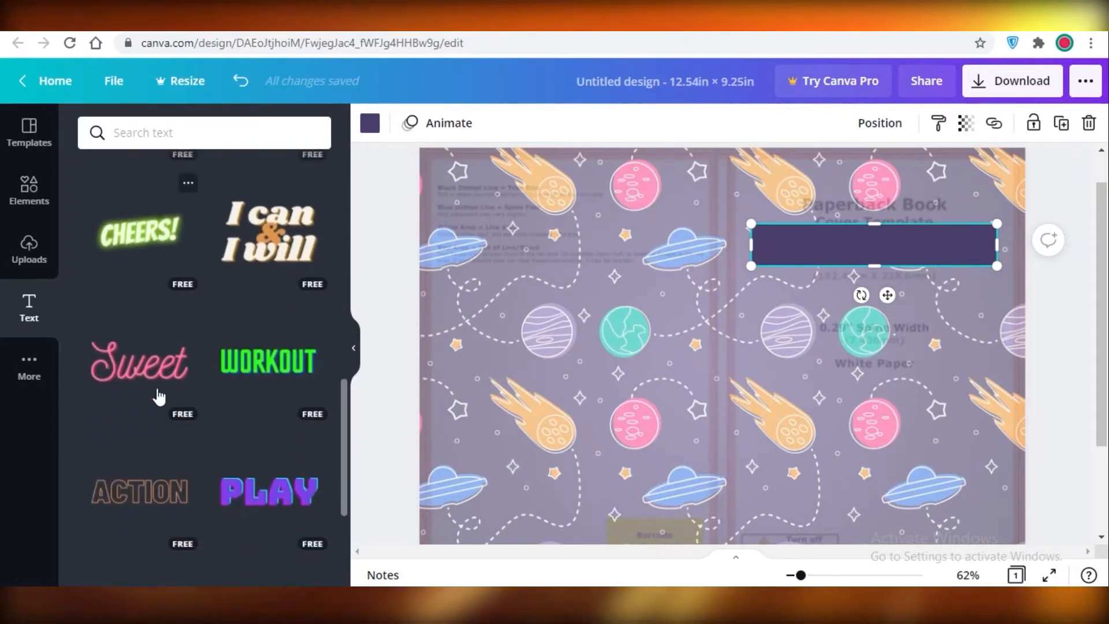
{"action": "scroll", "coordinate": [119, 381], "scroll_direction": "down", "scroll_amount": 3}
{"action": "left_click", "coordinate": [274, 337]}
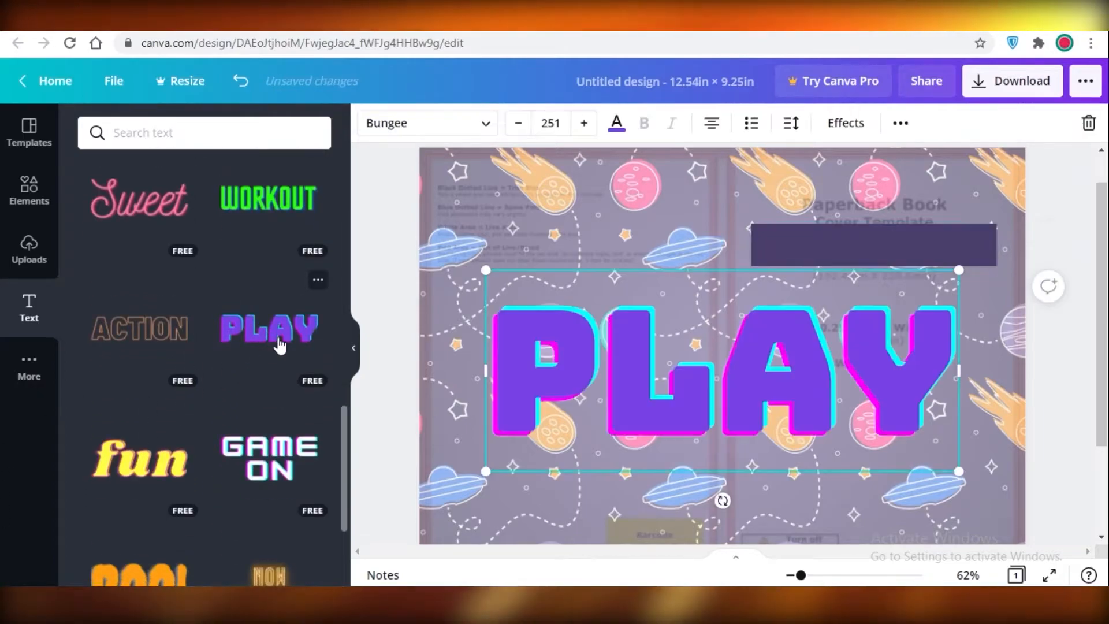
- Set the "PLAY" text's font size to 60 and replace its wording with "THIS SKETCH BOOK BELONGS TO"
{"action": "scroll", "coordinate": [693, 364], "scroll_direction": "down", "scroll_amount": 1}
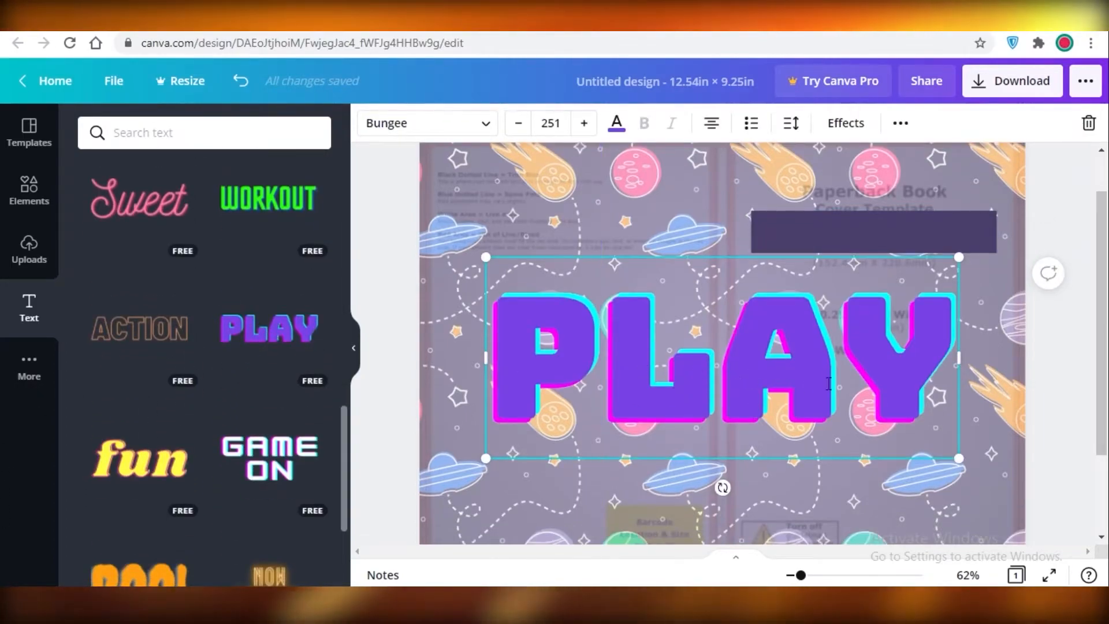
{"action": "left_click", "coordinate": [545, 126]}
{"action": "type", "text": "60"}
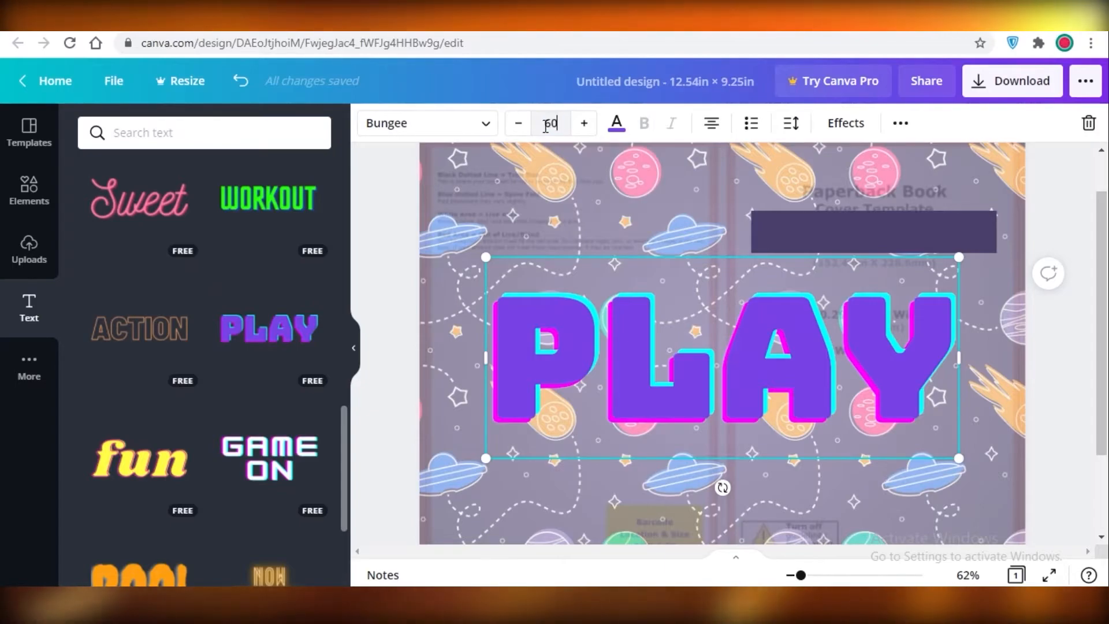
{"action": "key", "text": "Return"}
{"action": "double_click", "coordinate": [729, 279]}
{"action": "type", "text": "A"}
{"action": "key", "text": "BackSpace"}
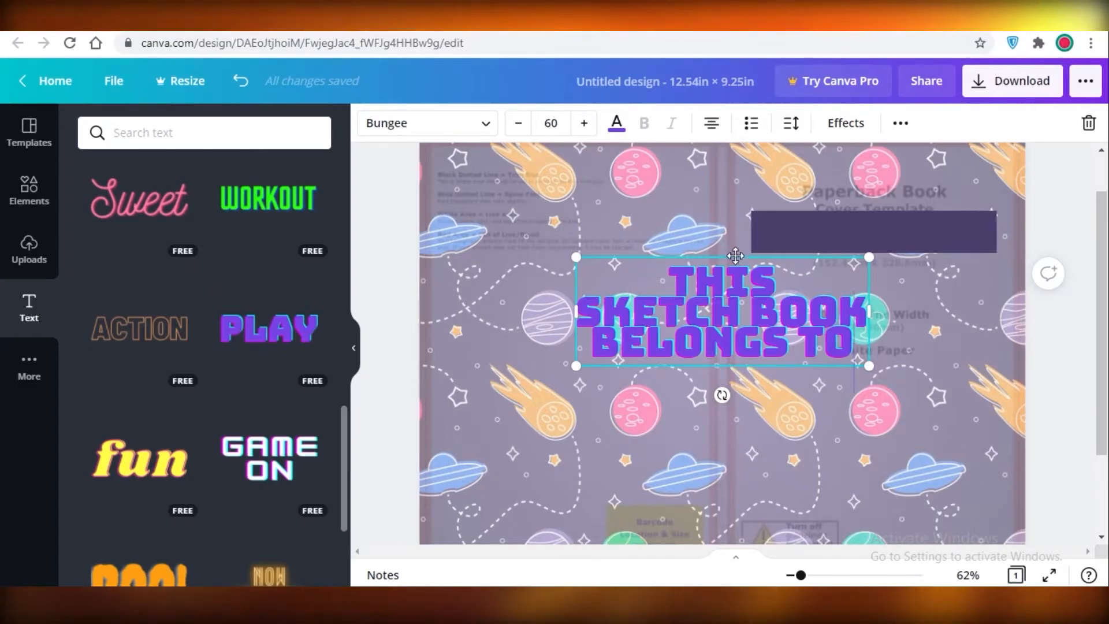
- Move the title text onto the front cover, scale it down to font size 37.2 and center it below the purple bar
{"action": "mouse_move", "coordinate": [733, 256]}
{"action": "left_mouse_down"}
{"action": "mouse_move", "coordinate": [849, 238]}
{"action": "mouse_move", "coordinate": [880, 209]}
{"action": "left_mouse_up"}
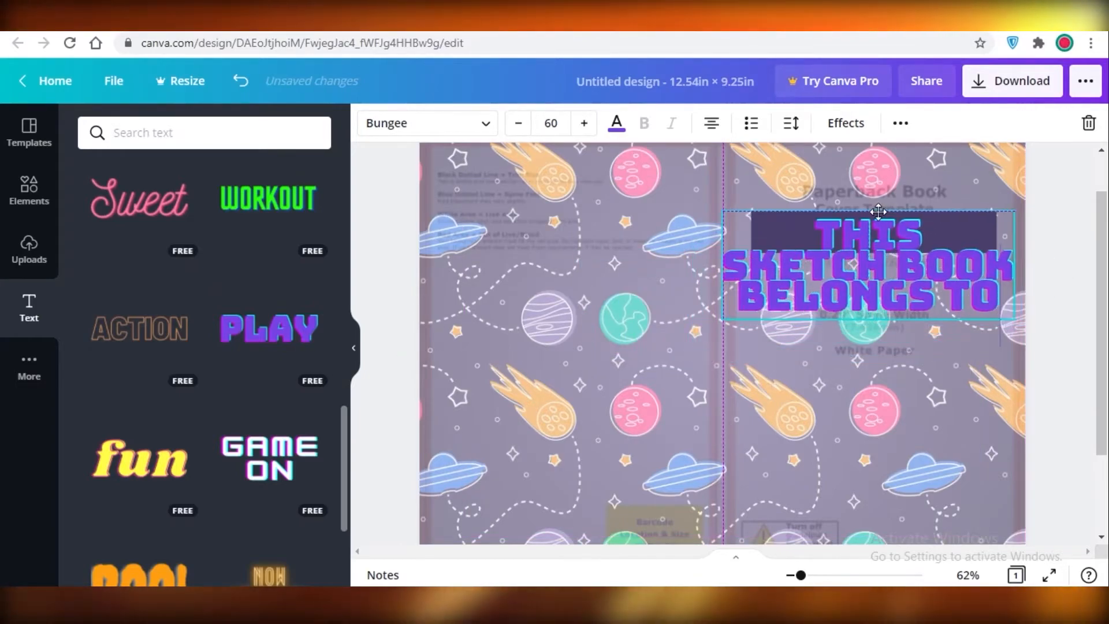
{"action": "left_click_drag", "start_coordinate": [1024, 321], "coordinate": [912, 279]}
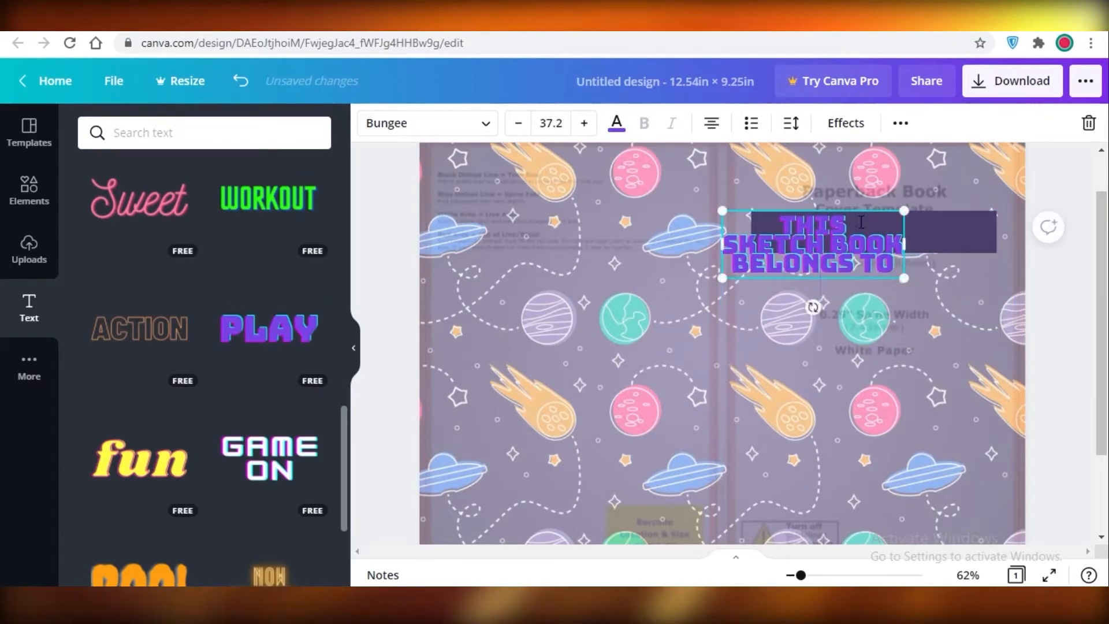
{"action": "left_click_drag", "start_coordinate": [851, 205], "coordinate": [914, 214]}
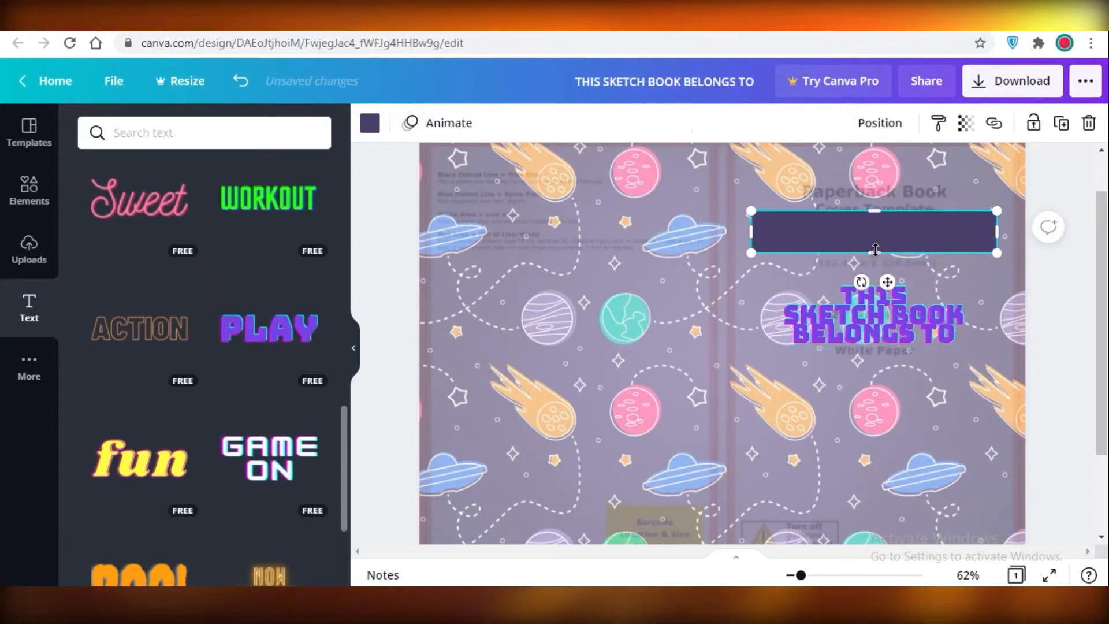
- Extend the dark purple bar downward to about double its height and place the title text inside it
{"action": "left_click_drag", "start_coordinate": [875, 253], "coordinate": [876, 297]}
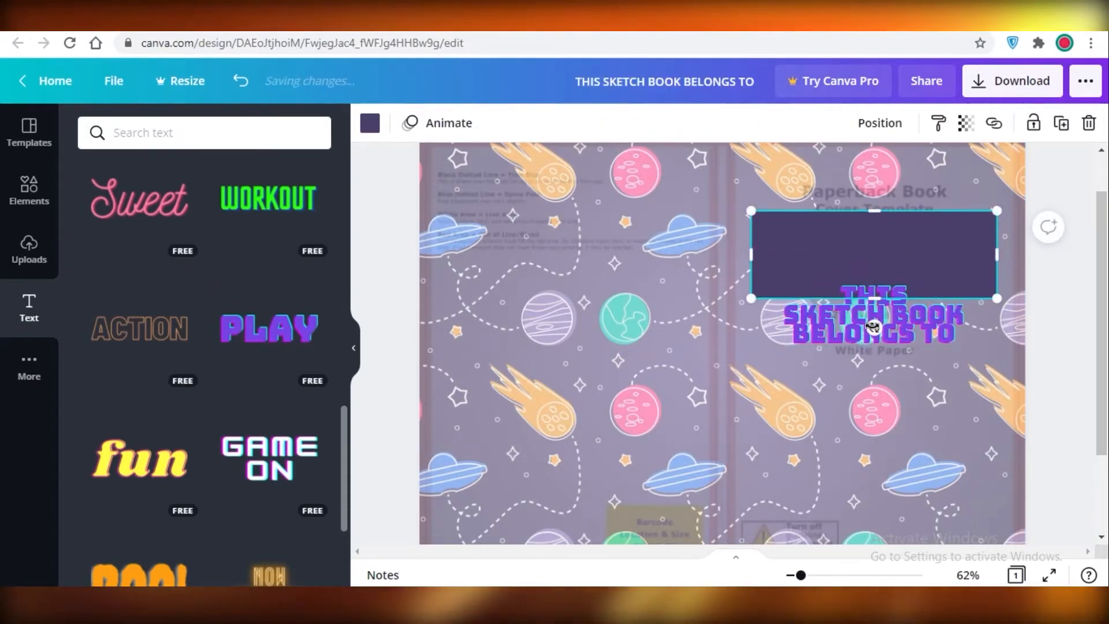
{"action": "left_click", "coordinate": [856, 341]}
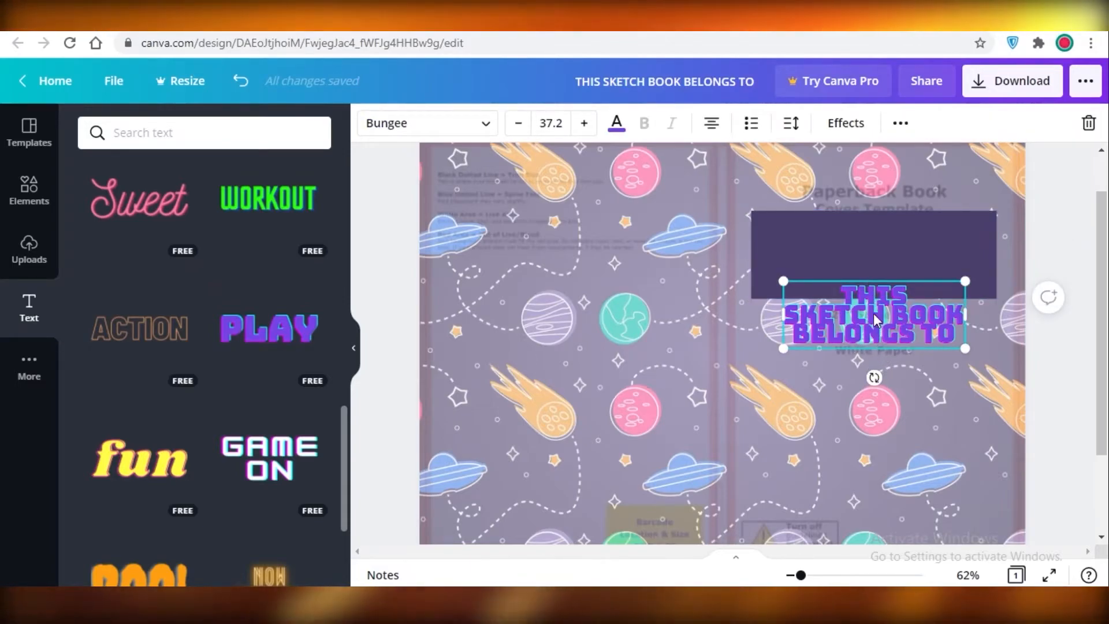
{"action": "left_click_drag", "start_coordinate": [874, 318], "coordinate": [878, 258]}
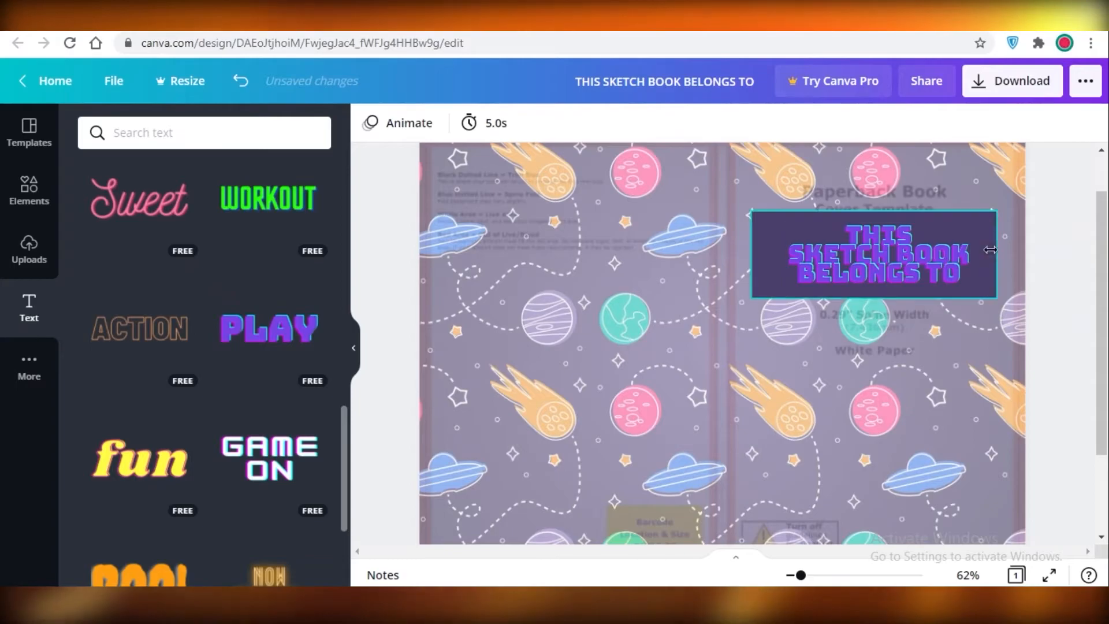
- Shrink the dark purple bar slightly so that it frames the title text evenly
{"action": "left_click", "coordinate": [993, 257]}
{"action": "scroll", "coordinate": [759, 265], "scroll_direction": "down", "scroll_amount": 1}
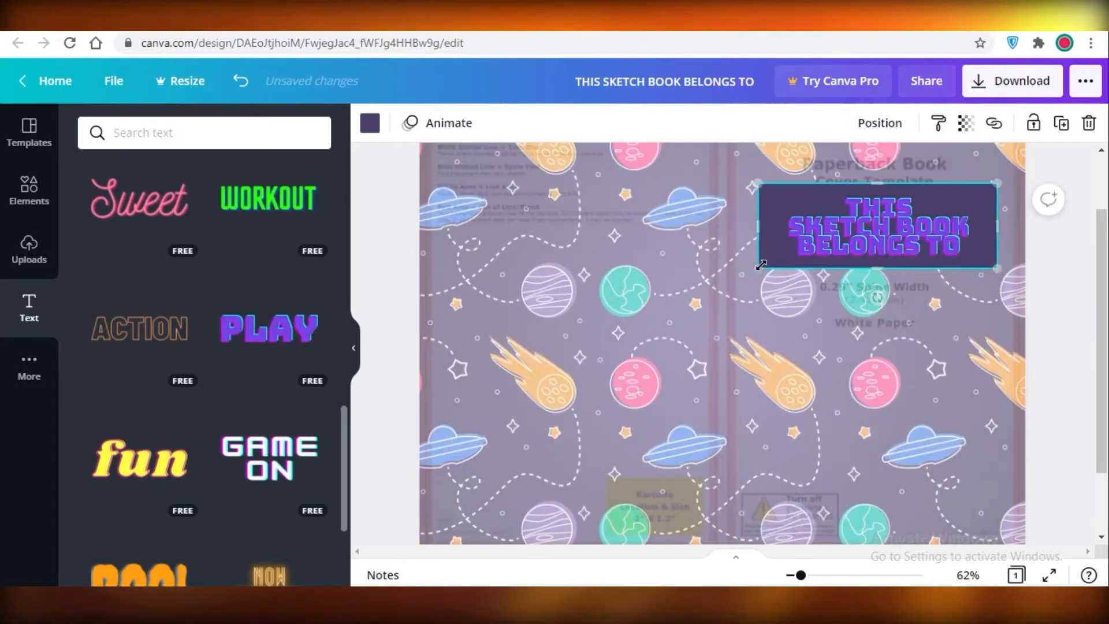
{"action": "left_click_drag", "start_coordinate": [760, 264], "coordinate": [770, 262]}
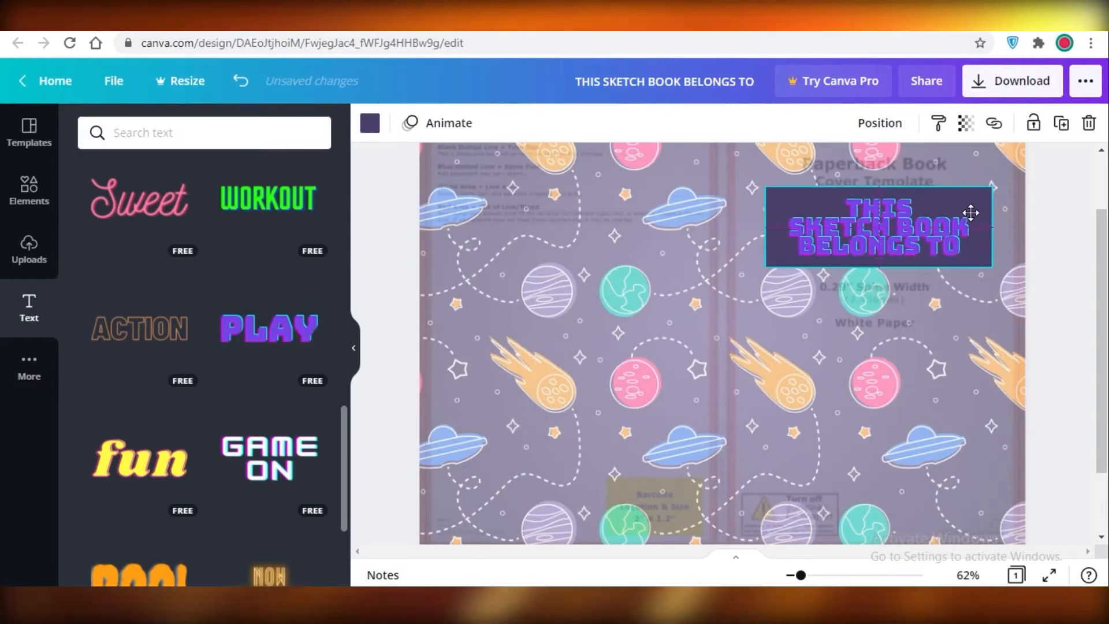
{"action": "left_click", "coordinate": [1069, 403]}
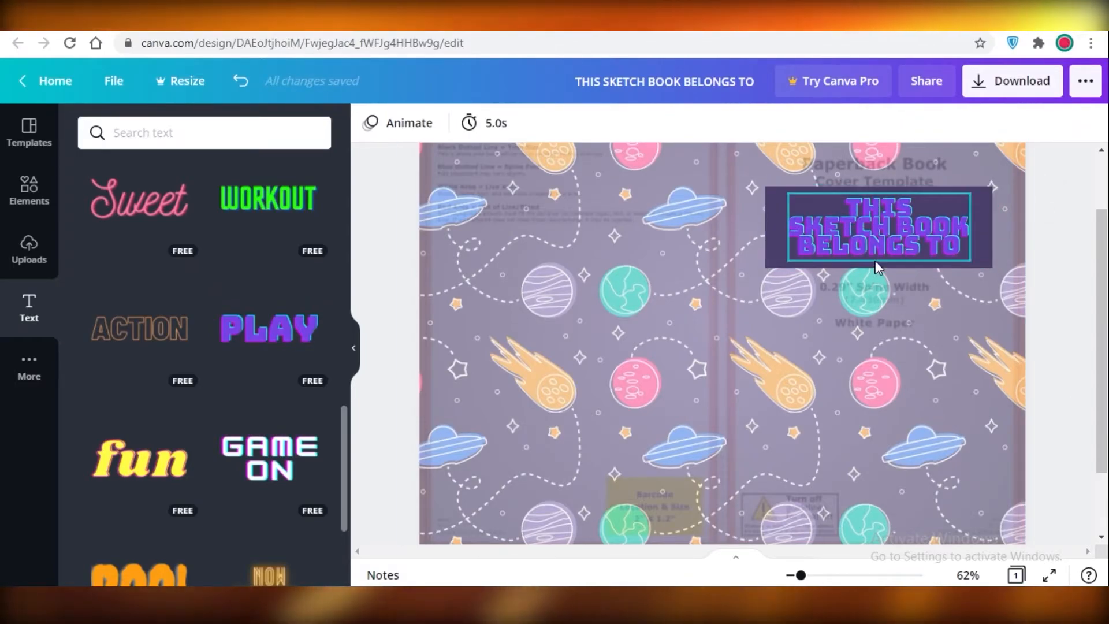
- Add another square, flatten it into a bar about 4.7 x 0.8 and place it just below the title box, matching its width
{"action": "left_click", "coordinate": [41, 219]}
{"action": "left_click_drag", "start_coordinate": [149, 297], "coordinate": [765, 388]}
{"action": "left_click_drag", "start_coordinate": [876, 509], "coordinate": [838, 304]}
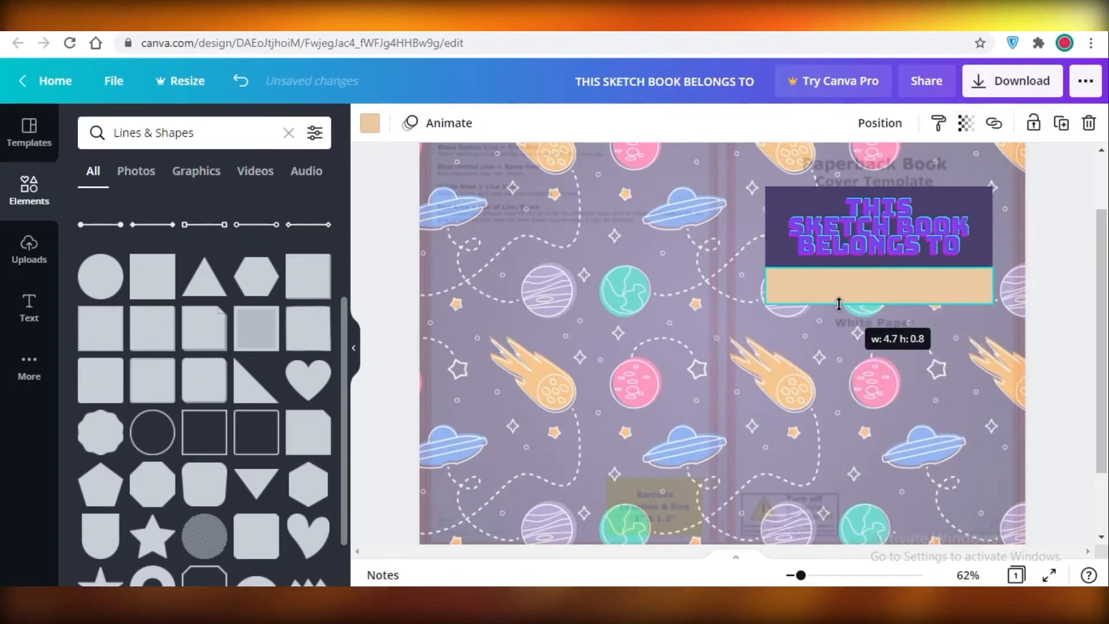
{"action": "left_click", "coordinate": [875, 261]}
{"action": "left_click", "coordinate": [877, 294]}
{"action": "left_click_drag", "start_coordinate": [892, 334], "coordinate": [894, 347]}
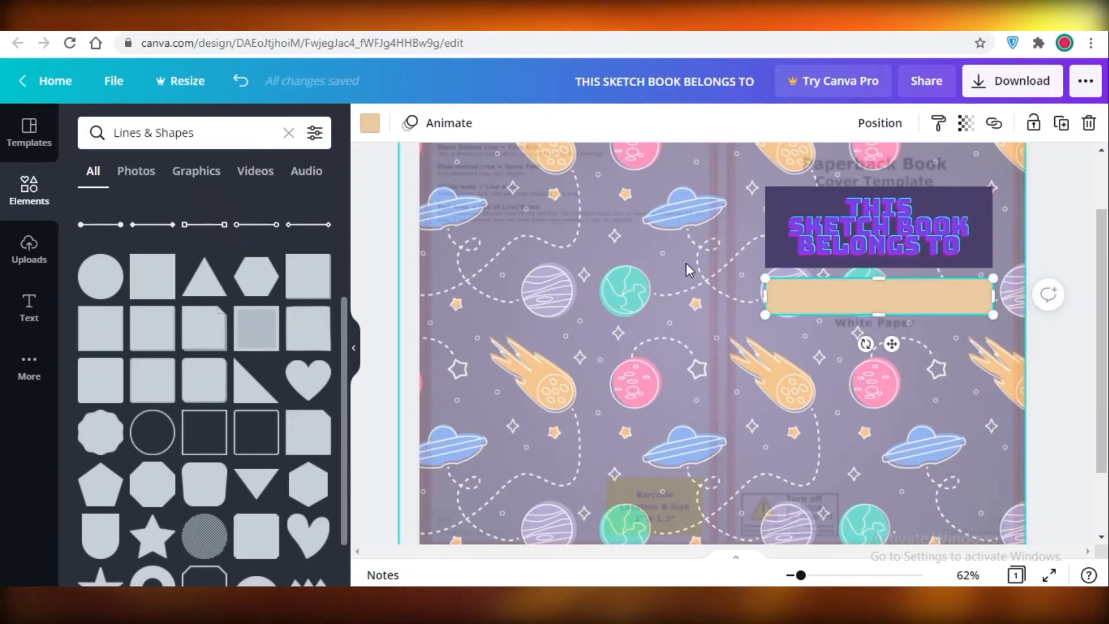
- Try several photo colors on the lower bar and recolor it with the pattern's teal
{"action": "left_click", "coordinate": [370, 123]}
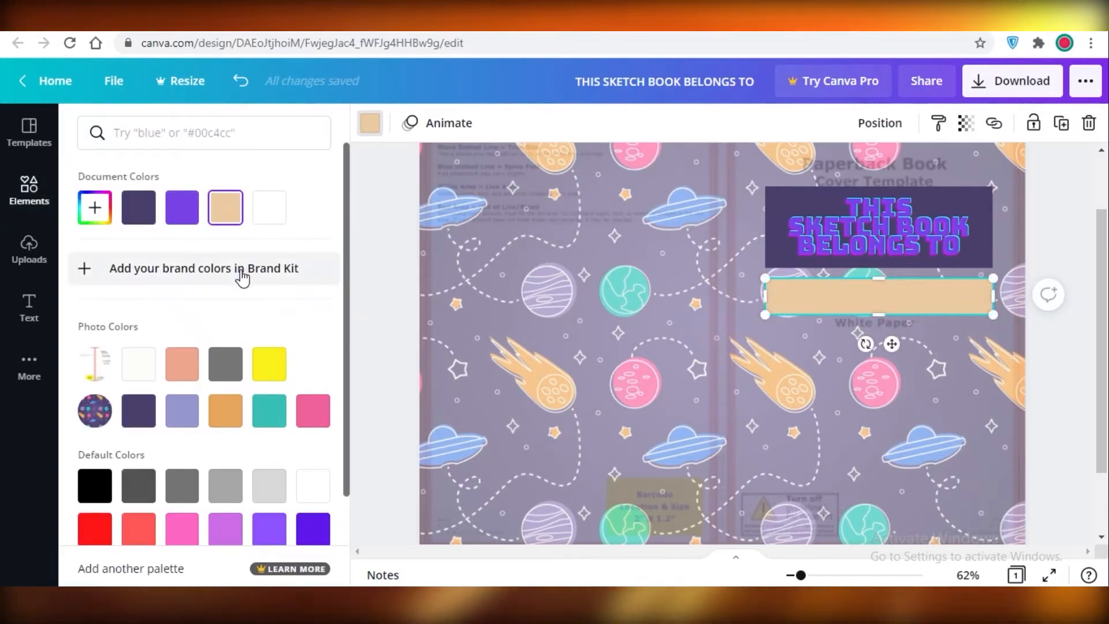
{"action": "scroll", "coordinate": [843, 186], "scroll_direction": "up", "scroll_amount": 1}
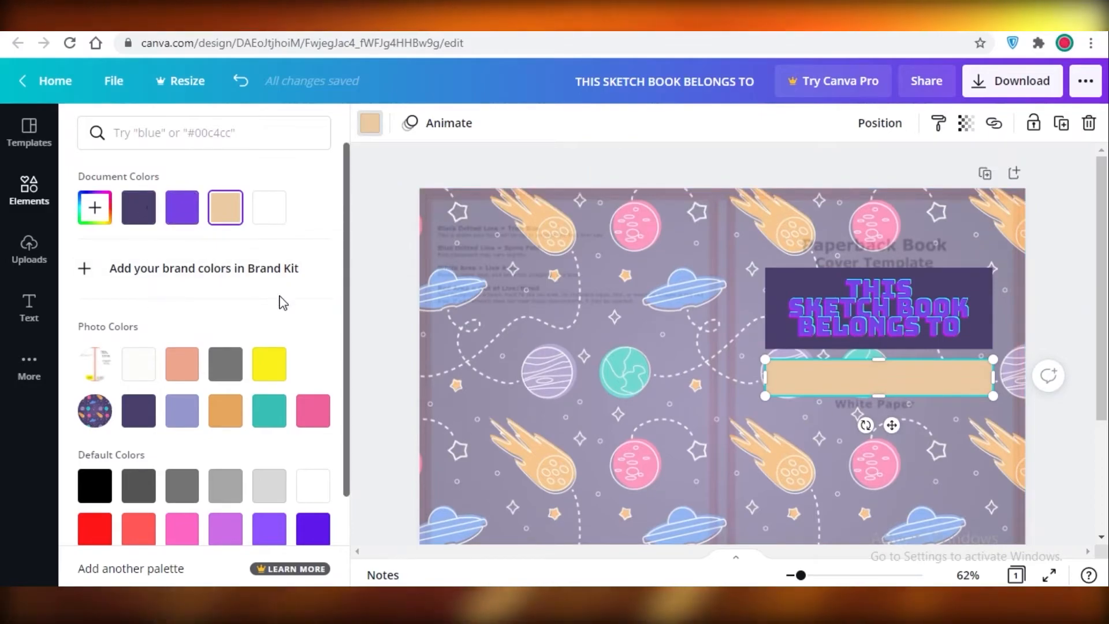
{"action": "left_click", "coordinate": [185, 373]}
{"action": "scroll", "coordinate": [752, 366], "scroll_direction": "down", "scroll_amount": 1}
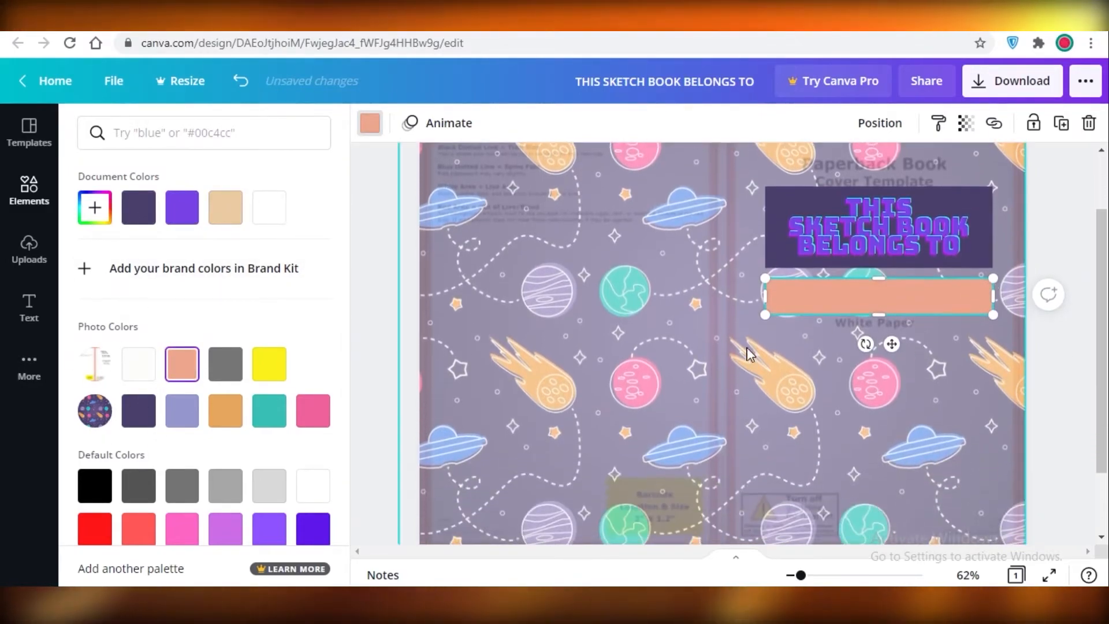
{"action": "left_click", "coordinate": [225, 364]}
{"action": "left_click", "coordinate": [139, 410]}
{"action": "left_click", "coordinate": [181, 410]}
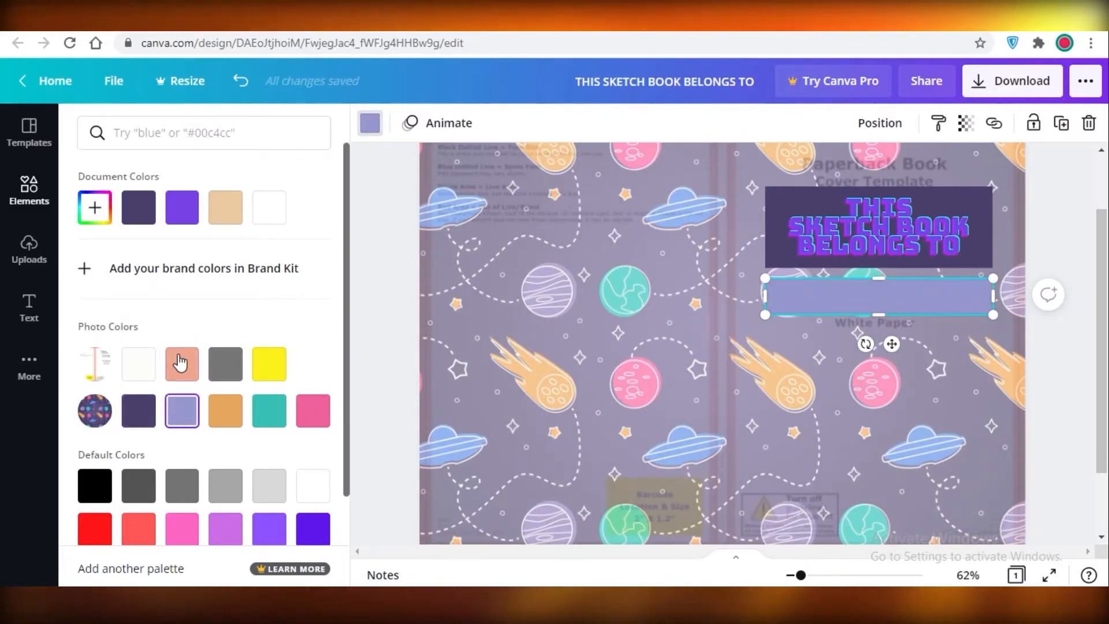
{"action": "left_click", "coordinate": [181, 363]}
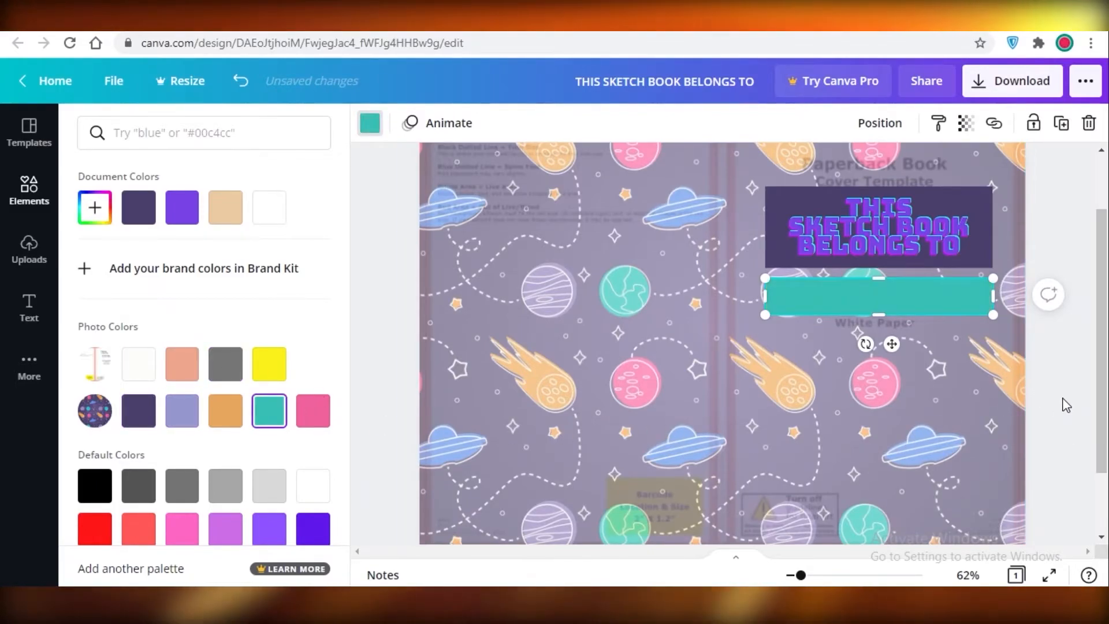
{"action": "left_click", "coordinate": [1064, 404]}
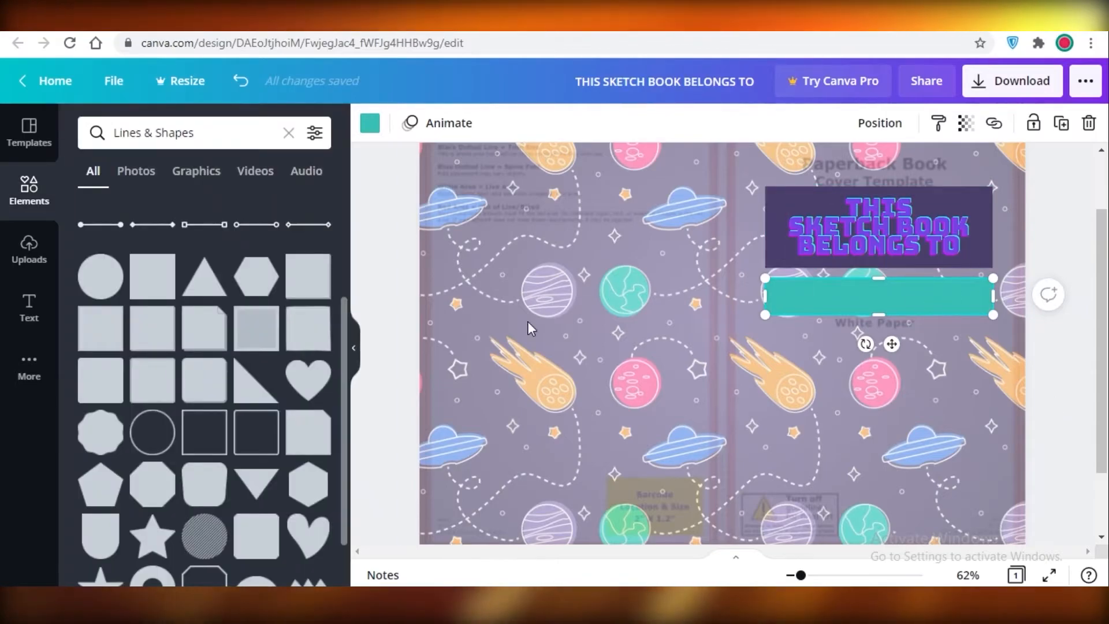
- Set the space pattern's transparency to 100 and collapse the side panel to review the whole cover
{"action": "left_click", "coordinate": [704, 302]}
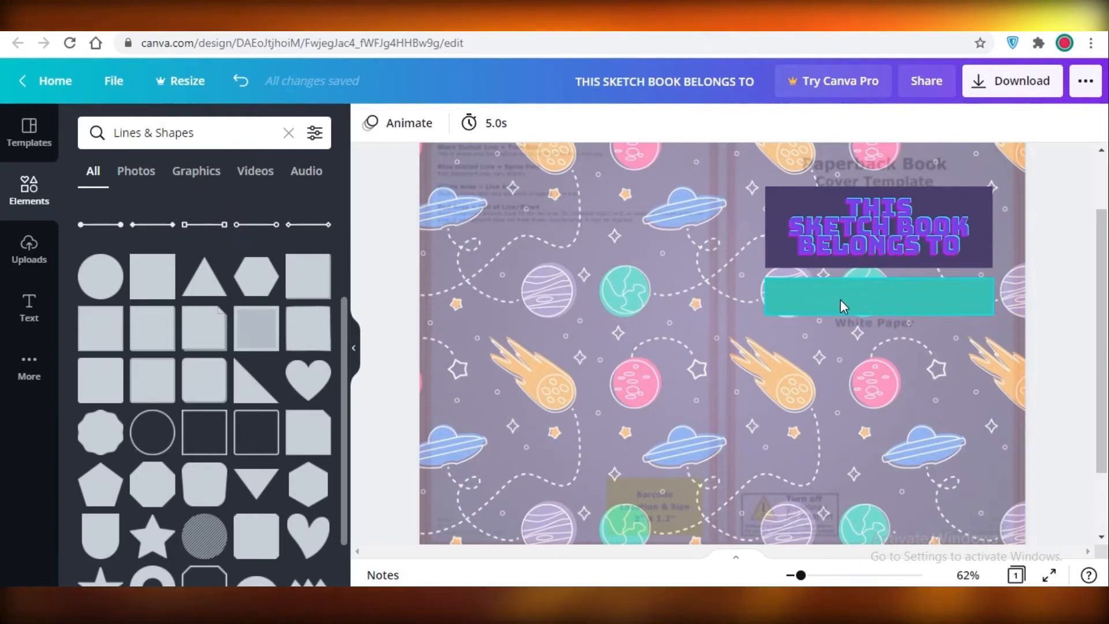
{"action": "scroll", "coordinate": [571, 315], "scroll_direction": "up", "scroll_amount": 1}
{"action": "scroll", "coordinate": [571, 315], "scroll_direction": "down", "scroll_amount": 1}
{"action": "left_click", "coordinate": [750, 328]}
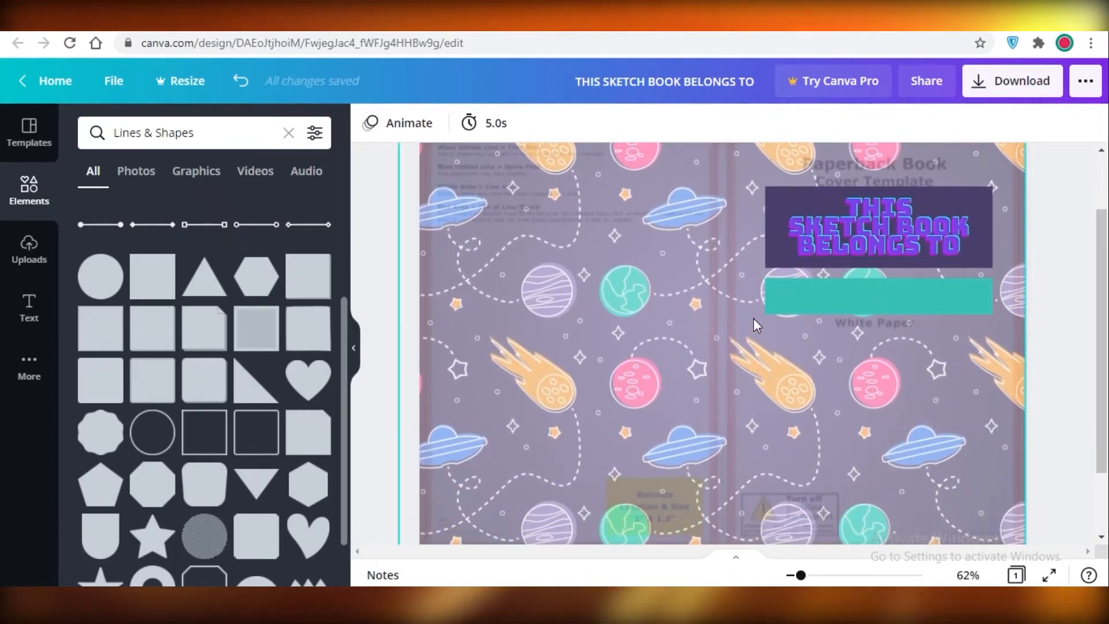
{"action": "left_click", "coordinate": [963, 123]}
{"action": "left_click_drag", "start_coordinate": [861, 172], "coordinate": [924, 178]}
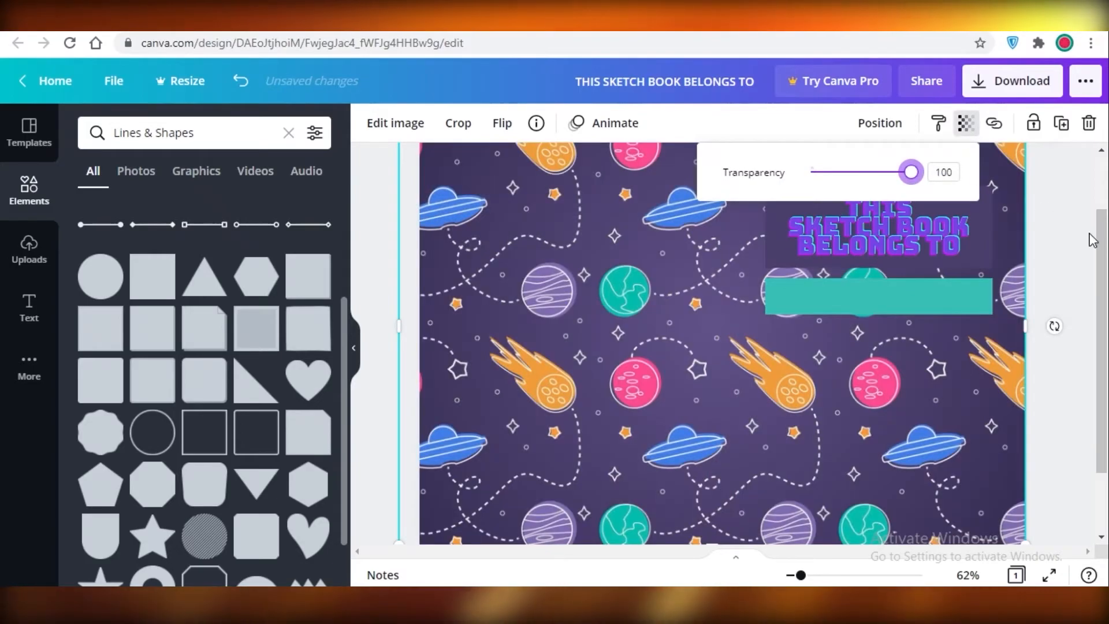
{"action": "left_click", "coordinate": [522, 280]}
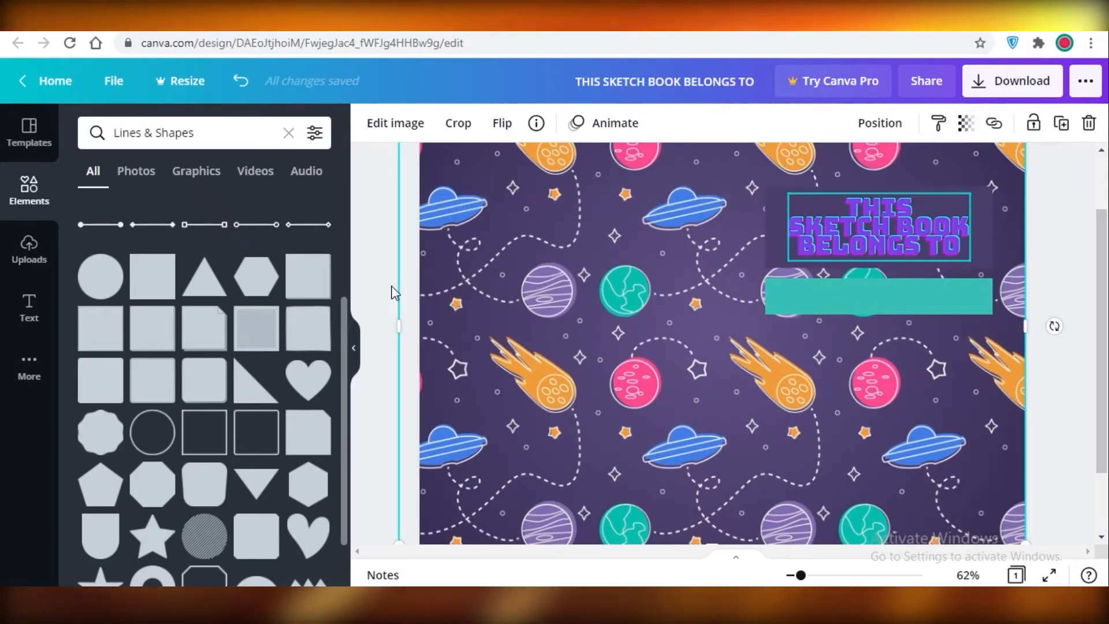
{"action": "left_click", "coordinate": [354, 363]}
{"action": "scroll", "coordinate": [635, 317], "scroll_direction": "down", "scroll_amount": 3}
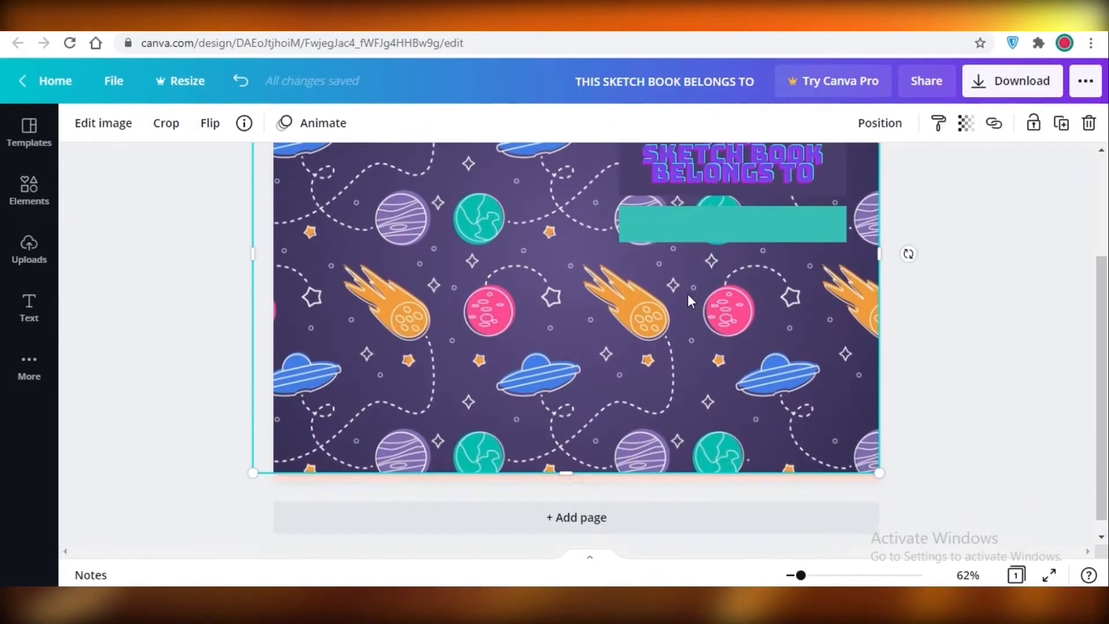
{"action": "scroll", "coordinate": [652, 410], "scroll_direction": "up", "scroll_amount": 2}
{"action": "scroll", "coordinate": [886, 372], "scroll_direction": "down", "scroll_amount": 1}
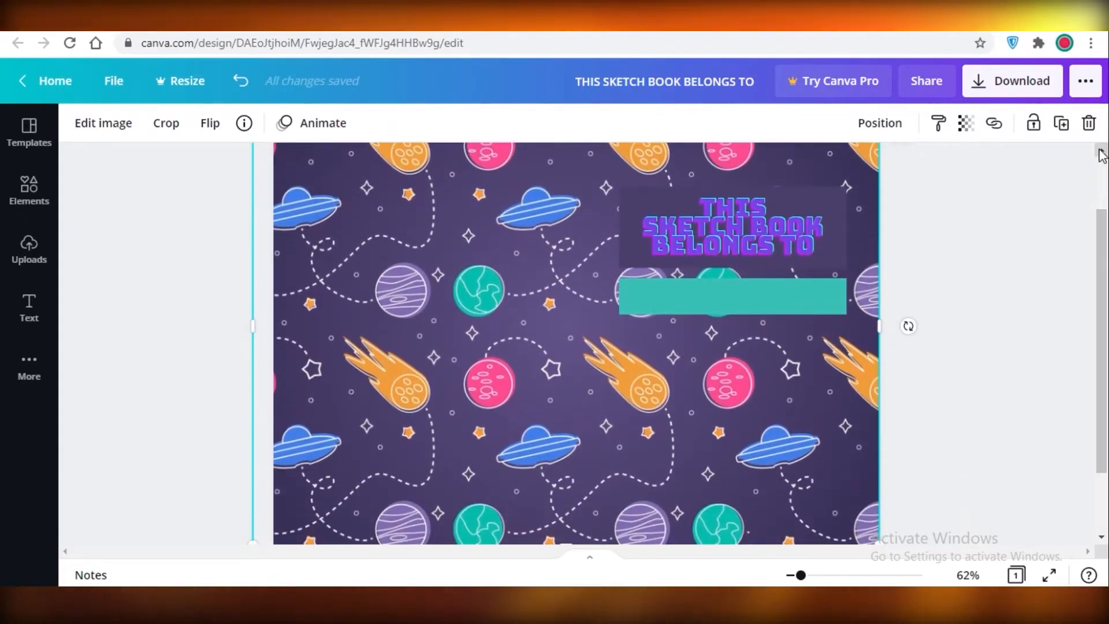
- Download the cover as a PDF Print file and dismiss the download notices
{"action": "left_click", "coordinate": [982, 81]}
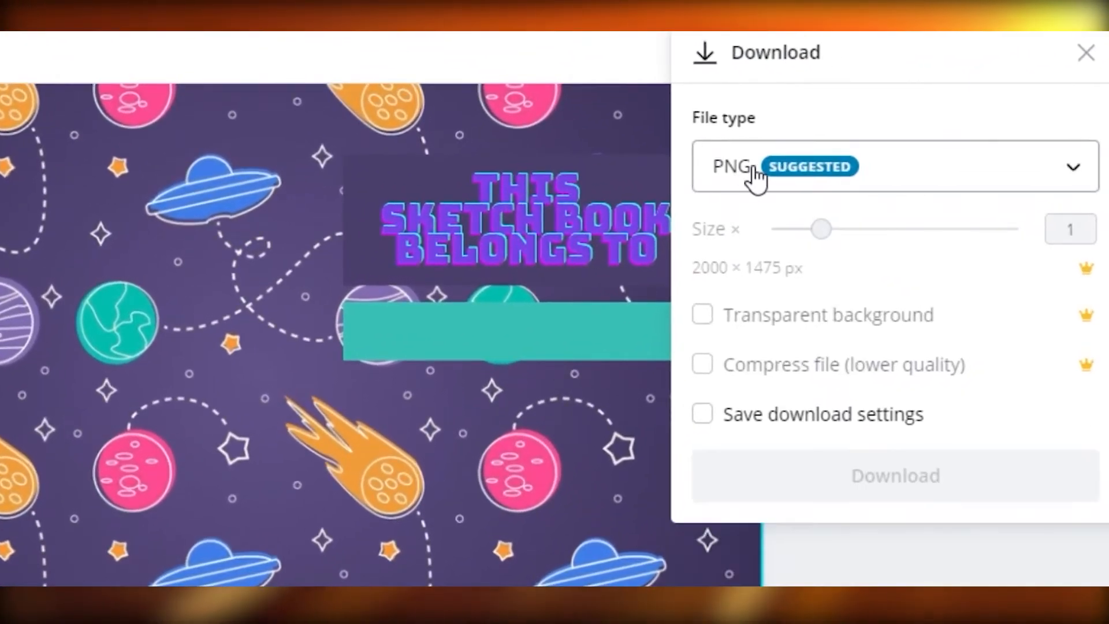
{"action": "left_click", "coordinate": [873, 199]}
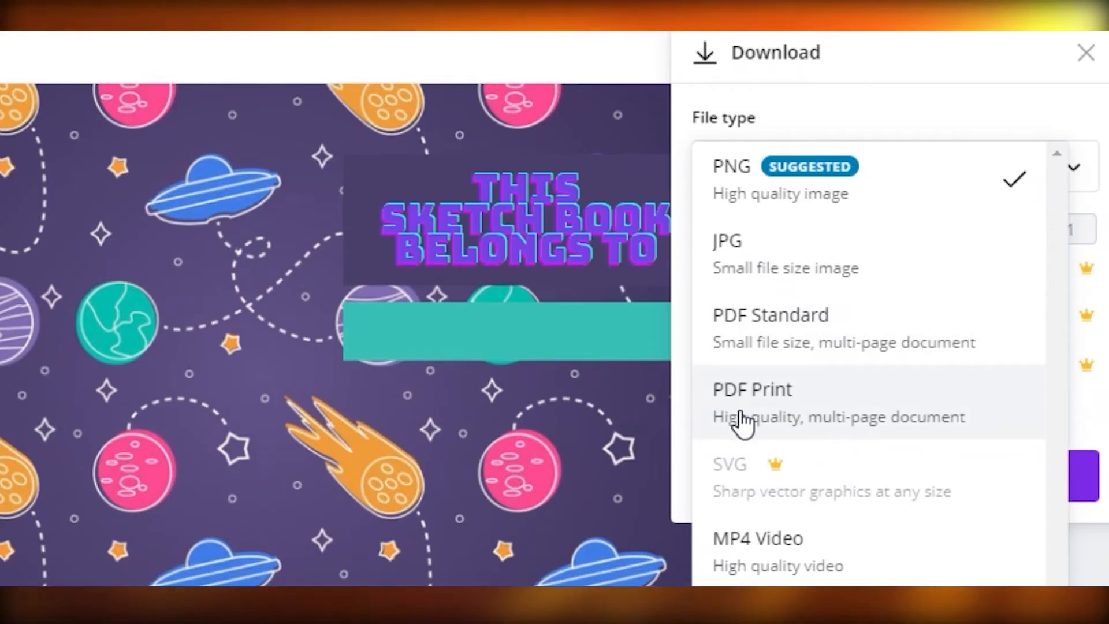
{"action": "left_click", "coordinate": [733, 417]}
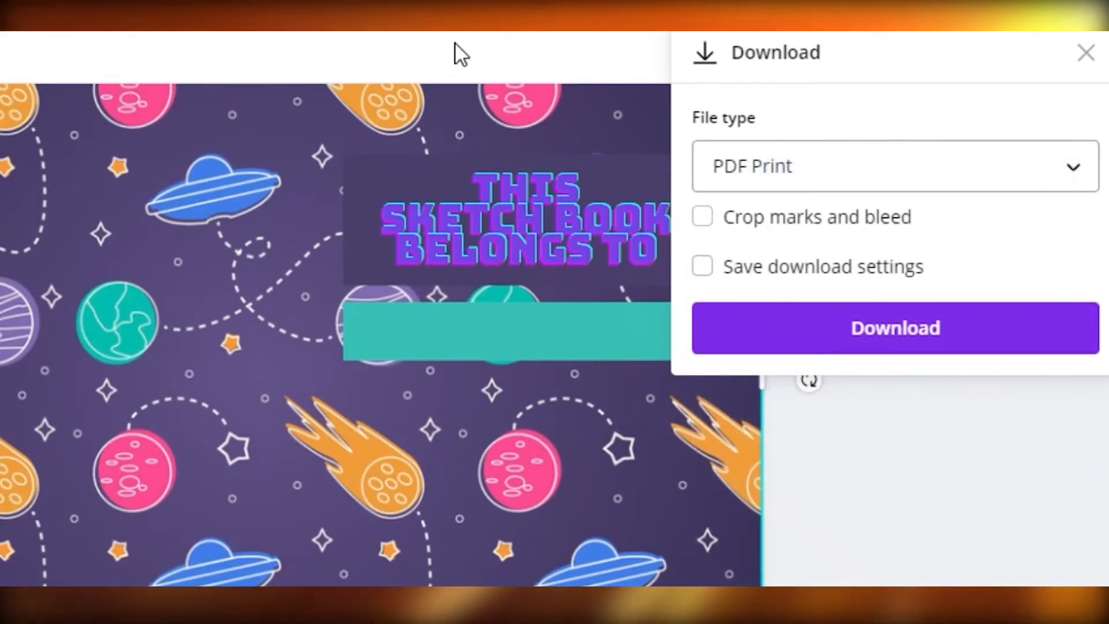
{"action": "left_click", "coordinate": [779, 326]}
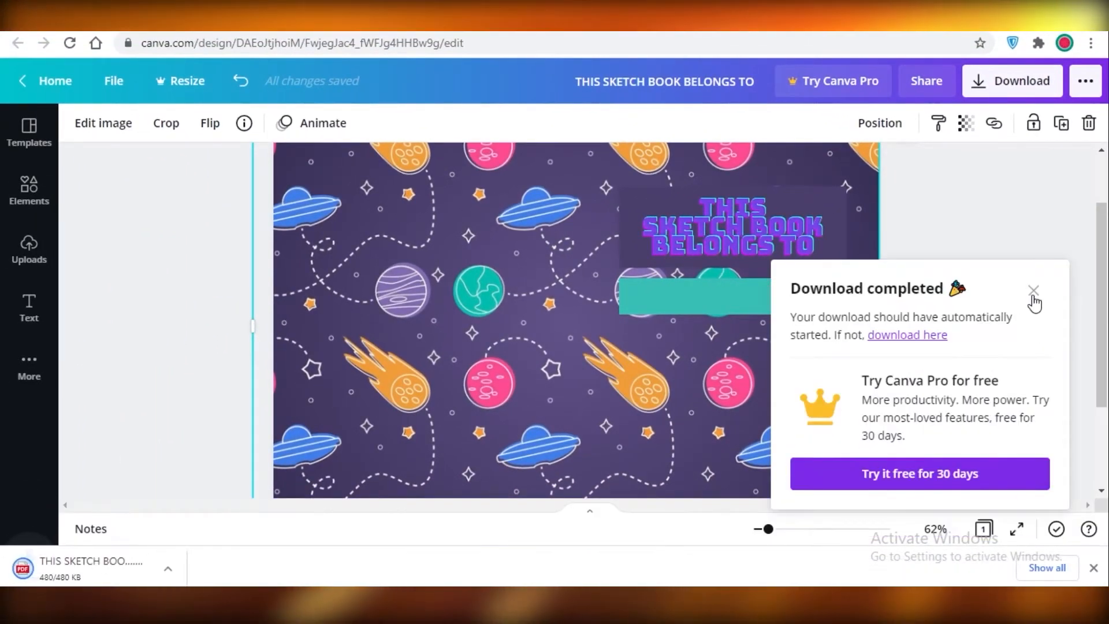
{"action": "left_click", "coordinate": [1032, 298]}
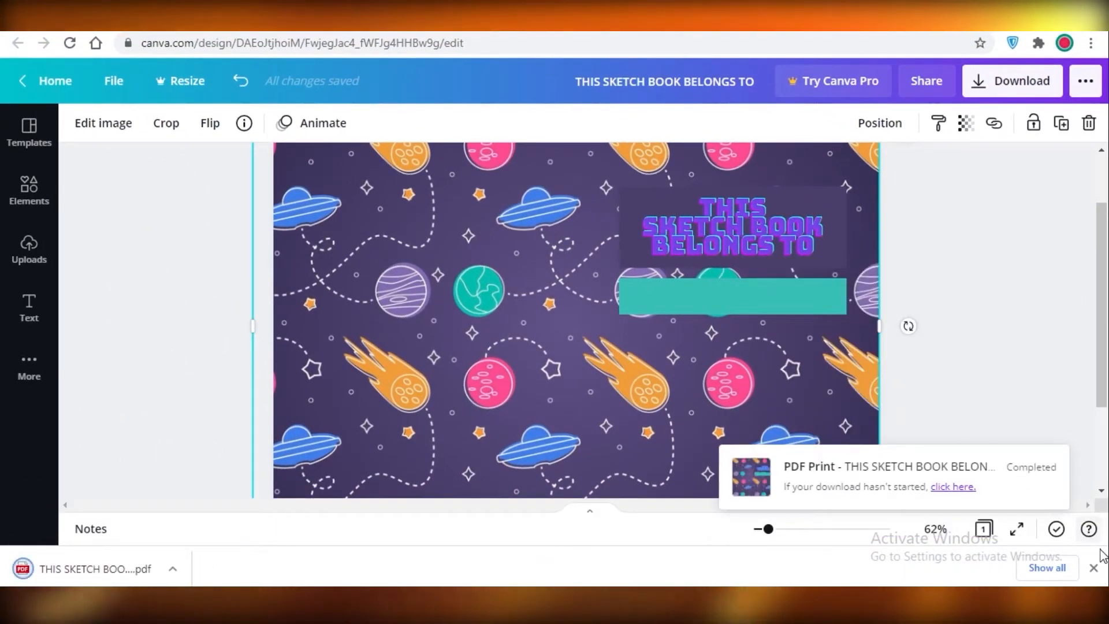
{"action": "left_click", "coordinate": [1093, 568]}
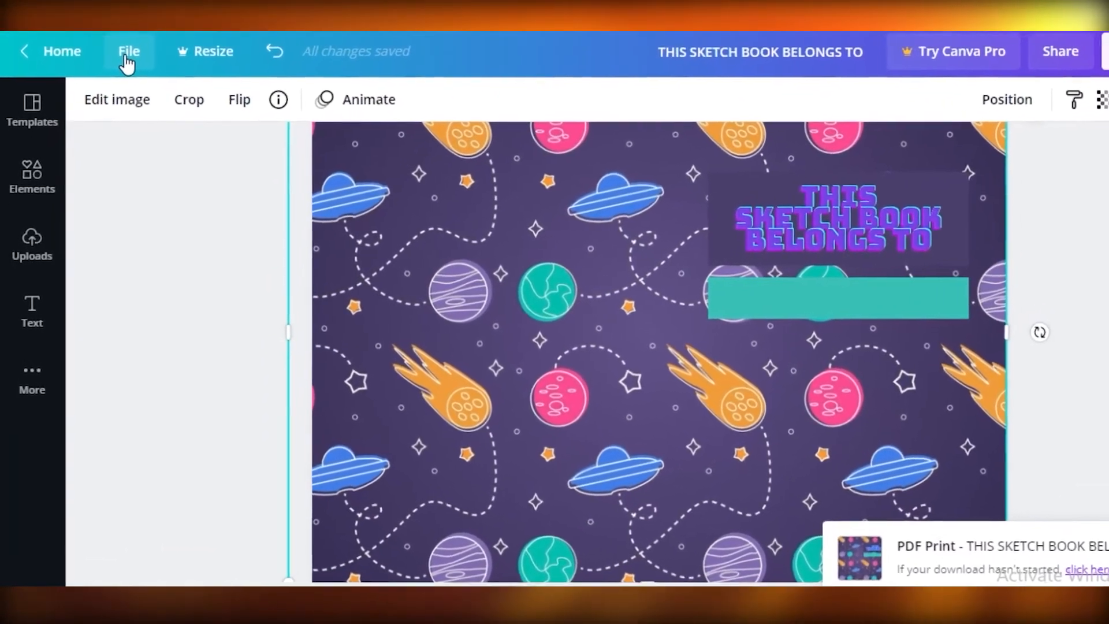
- Create a new custom-size design 6.125 in wide and 9.25 in high
{"action": "left_click", "coordinate": [113, 81]}
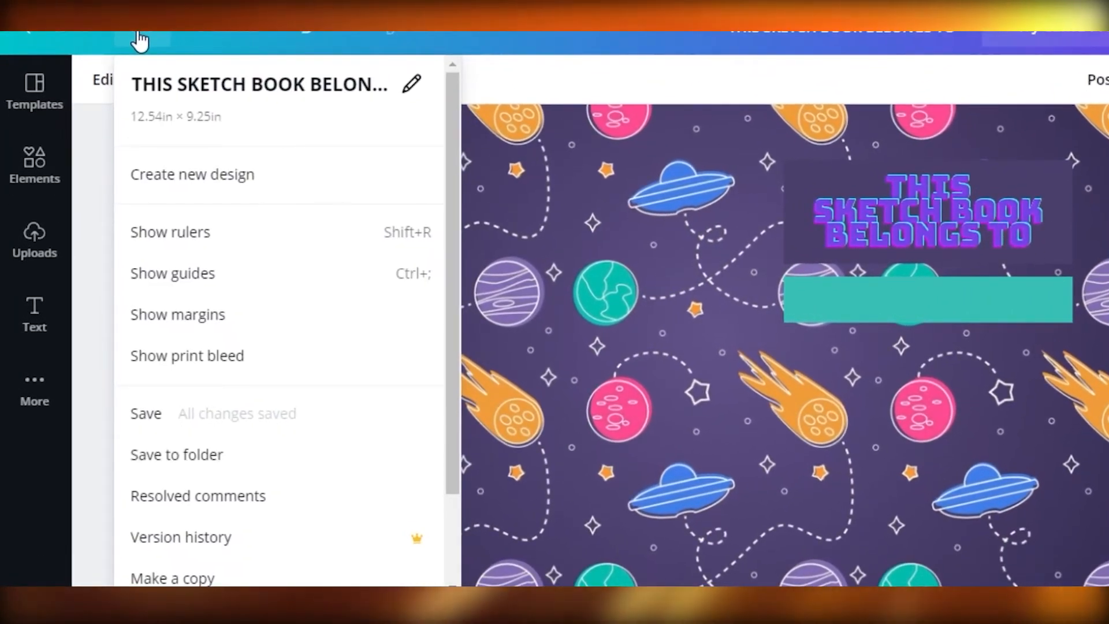
{"action": "left_click", "coordinate": [240, 174]}
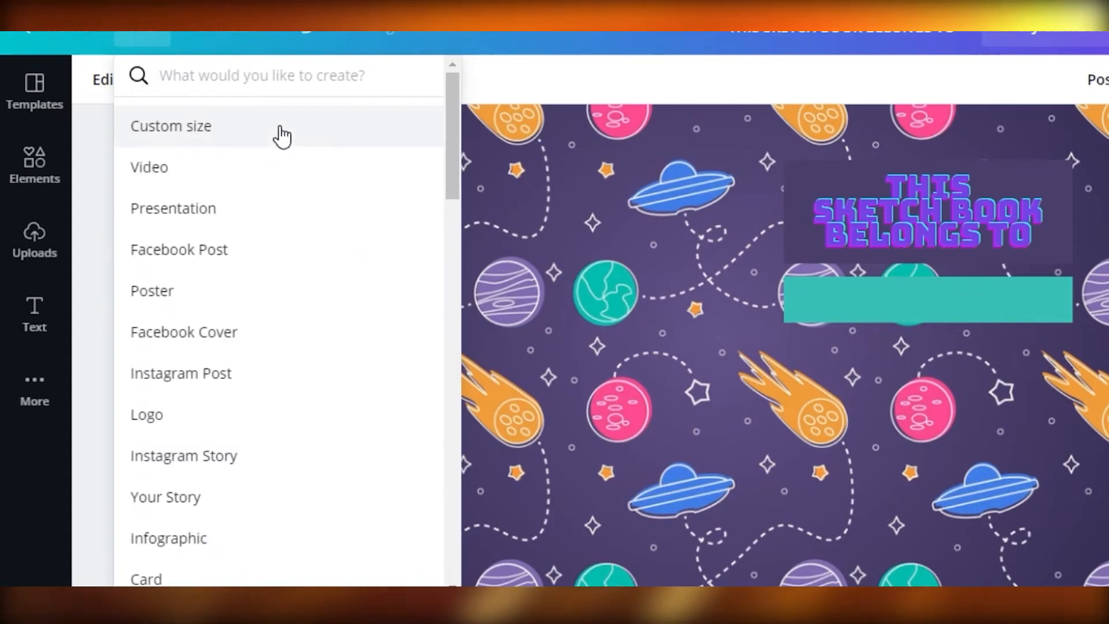
{"action": "left_click", "coordinate": [182, 128]}
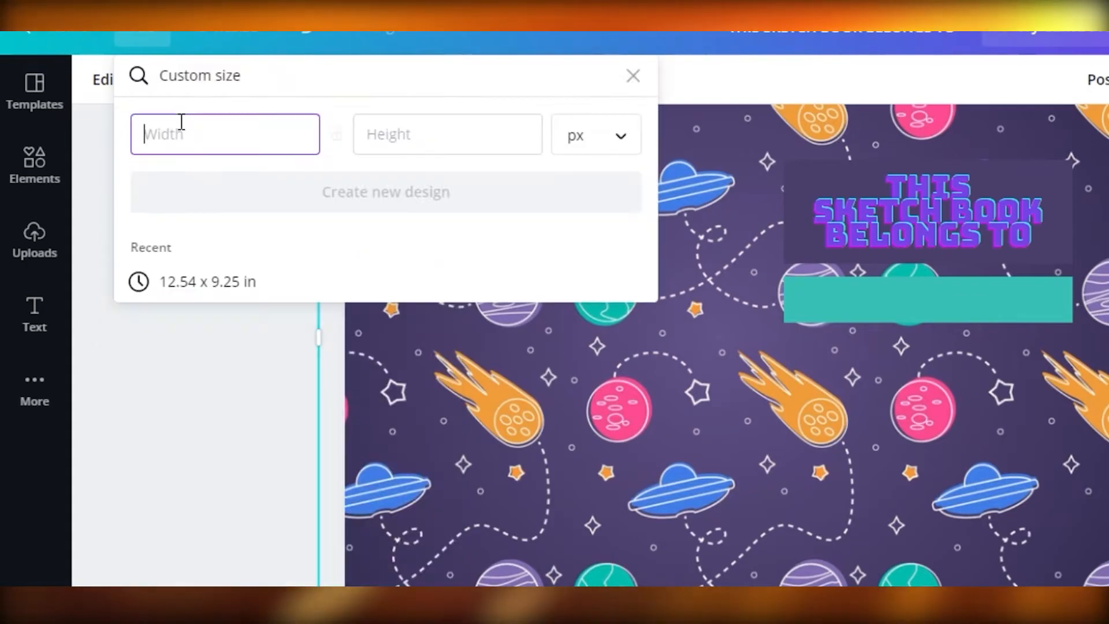
{"action": "left_click", "coordinate": [603, 145]}
{"action": "left_click", "coordinate": [623, 187]}
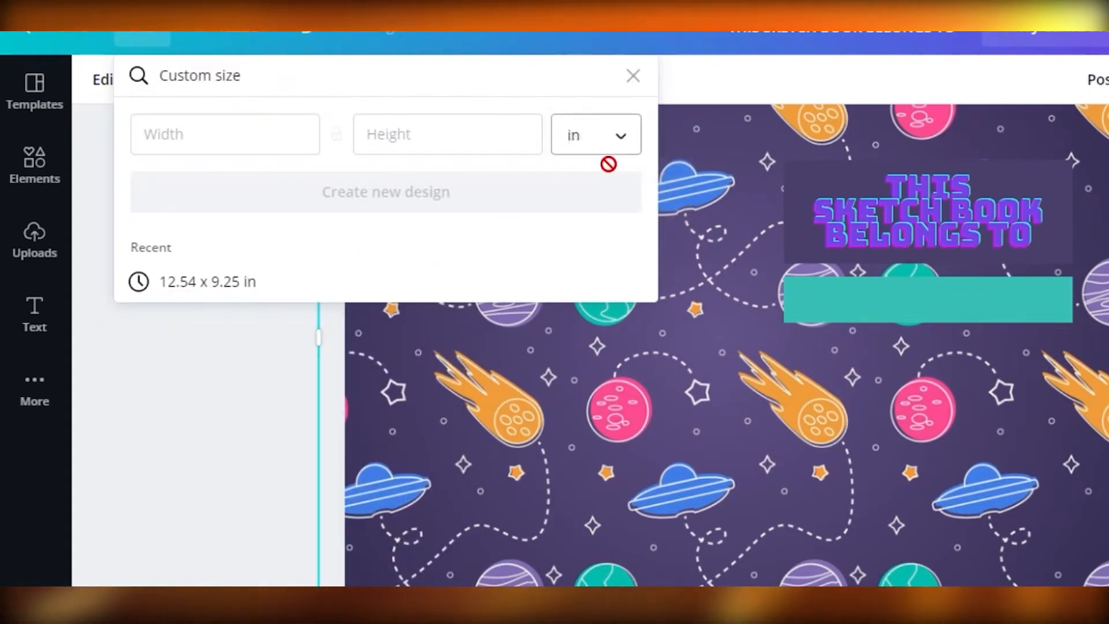
{"action": "left_click", "coordinate": [597, 139]}
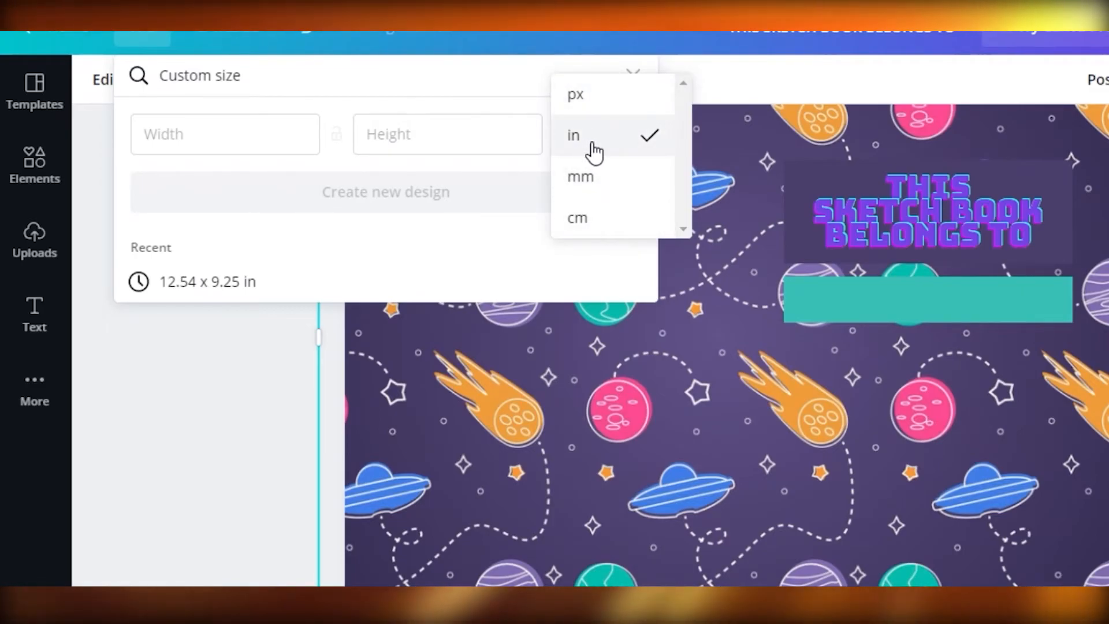
{"action": "left_click", "coordinate": [212, 124]}
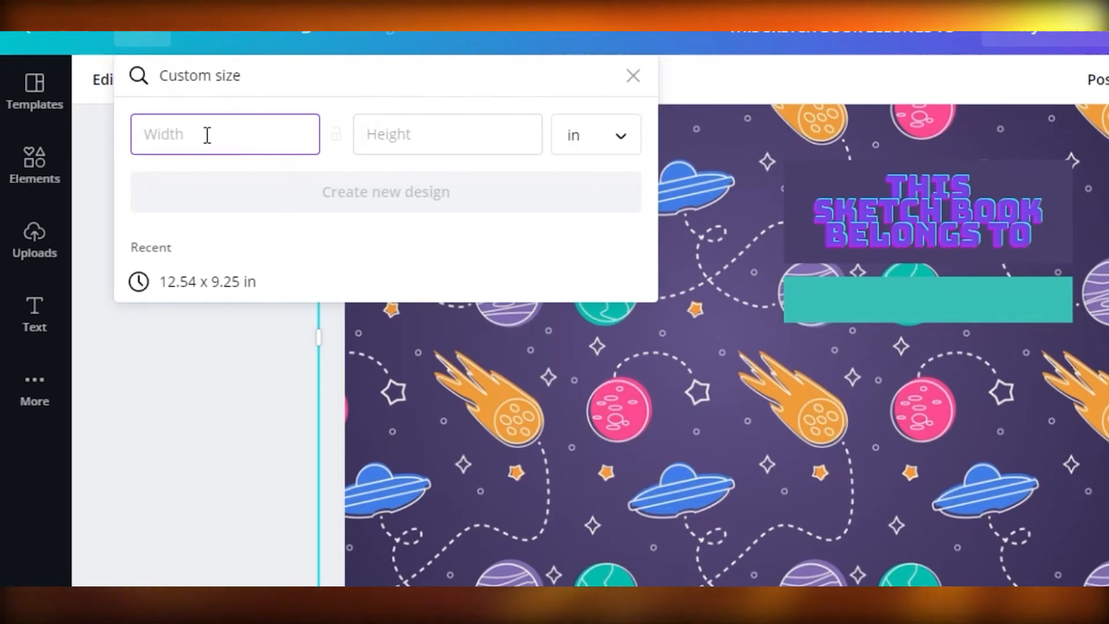
{"action": "type", "text": "6.125"}
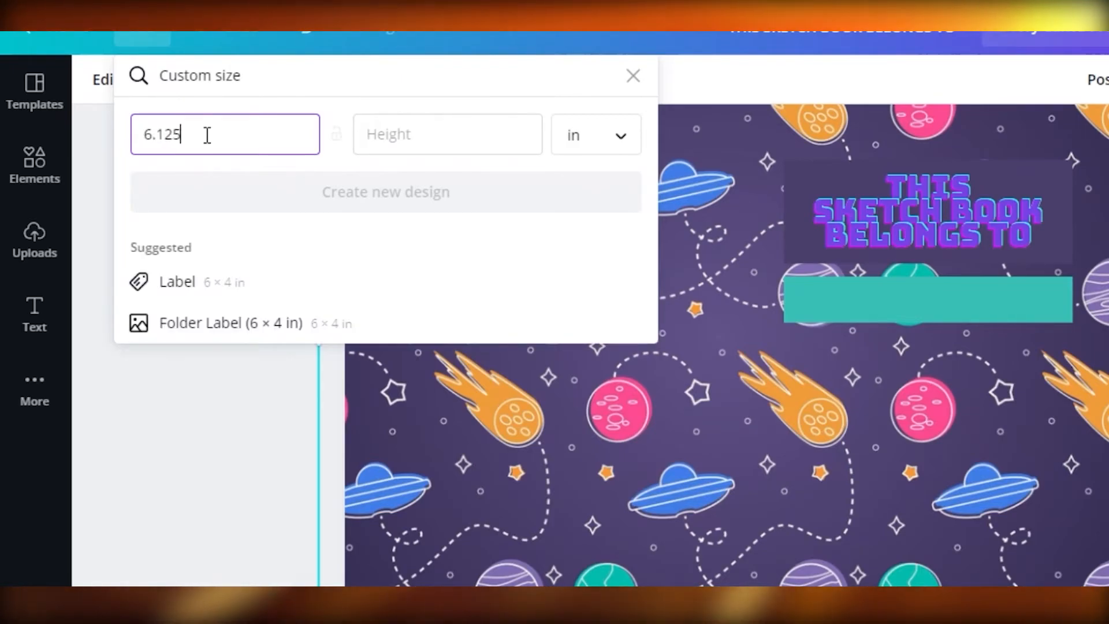
{"action": "left_click", "coordinate": [408, 146]}
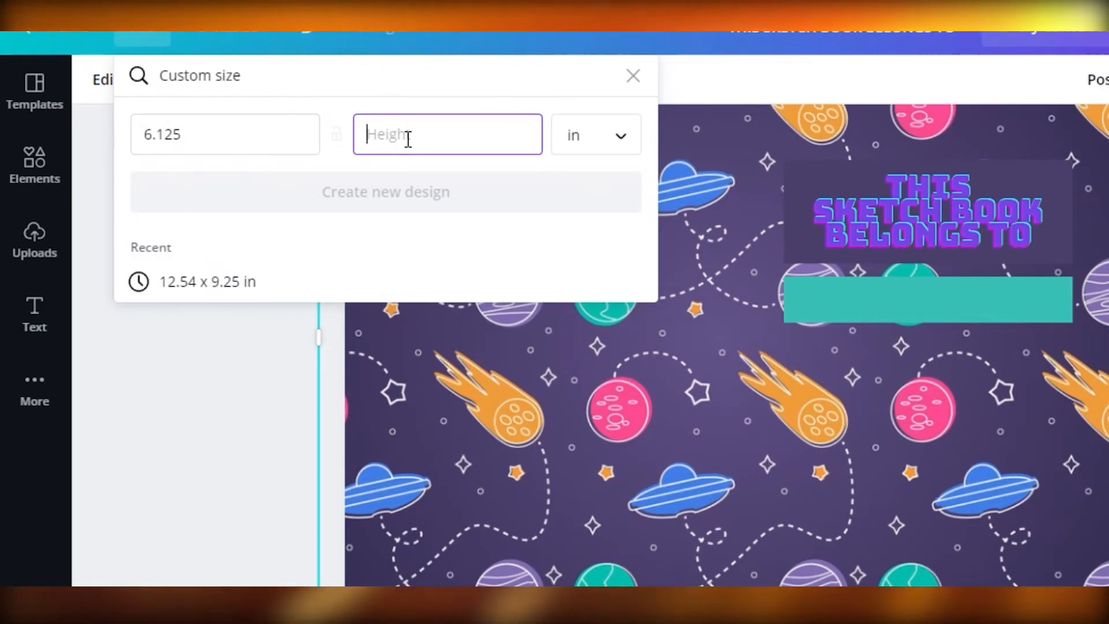
{"action": "type", "text": "9.25"}
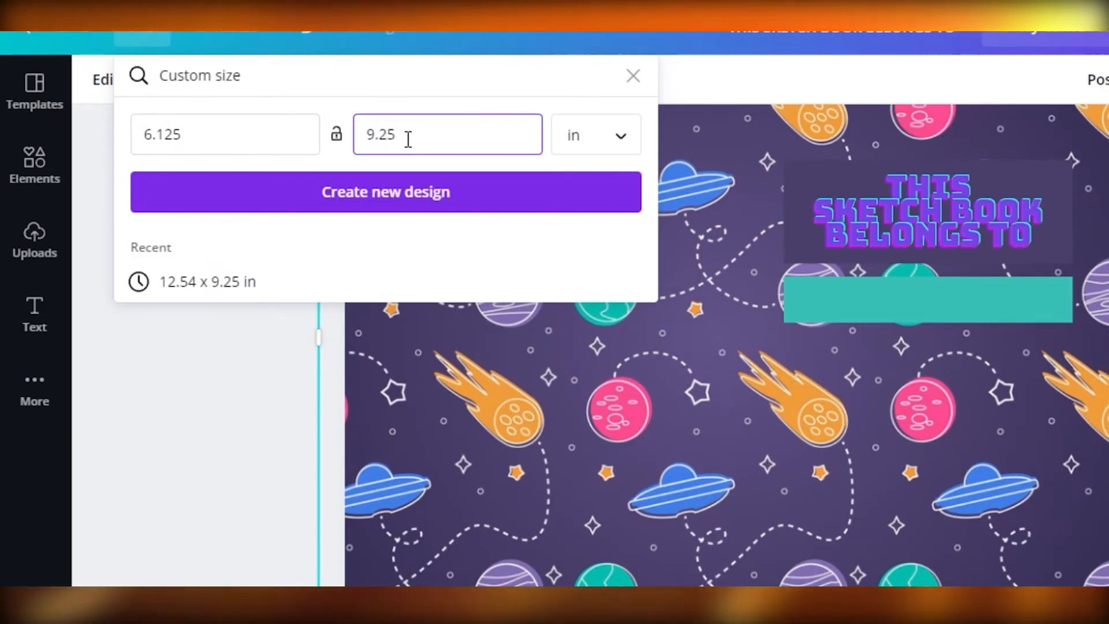
{"action": "left_click", "coordinate": [390, 205]}
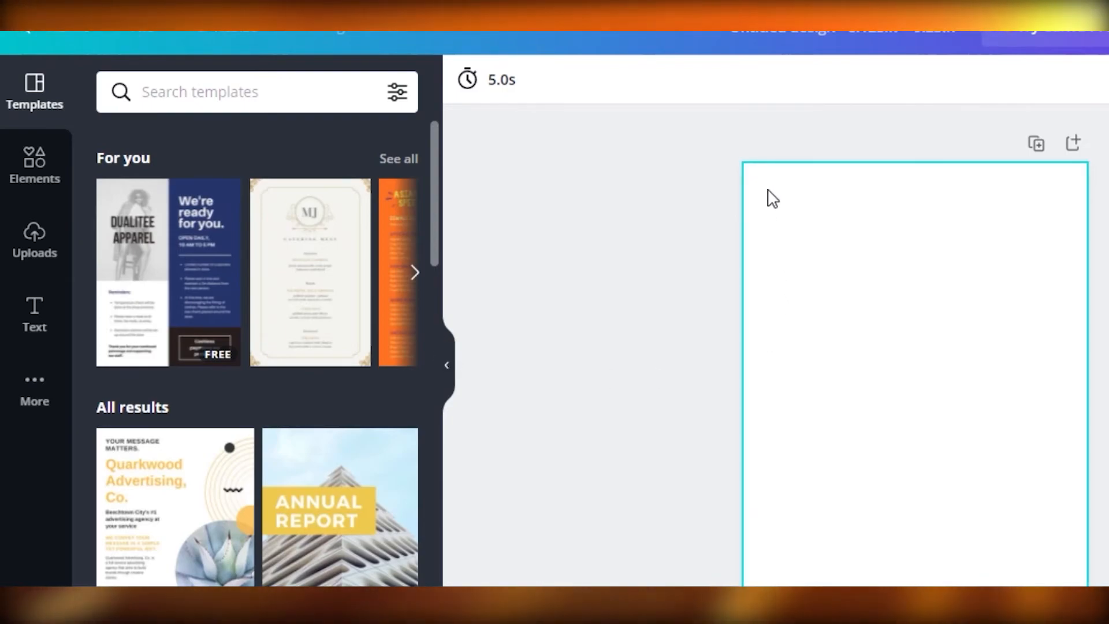
- Add blank pages to the new design until it has 7 pages
{"action": "left_click", "coordinate": [22, 163]}
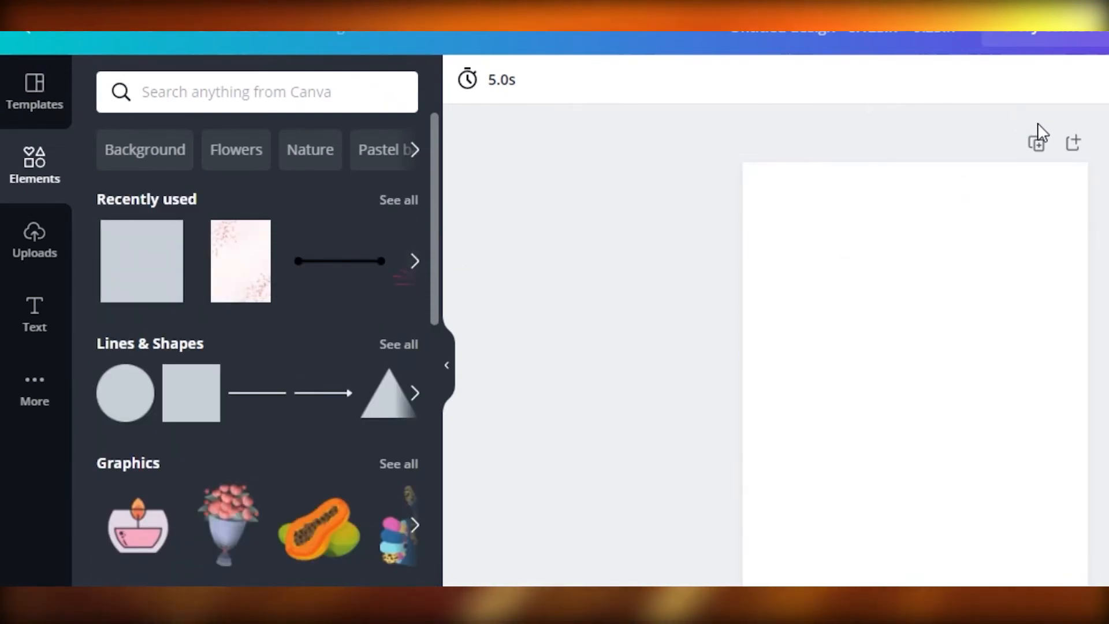
{"action": "left_click", "coordinate": [1036, 143]}
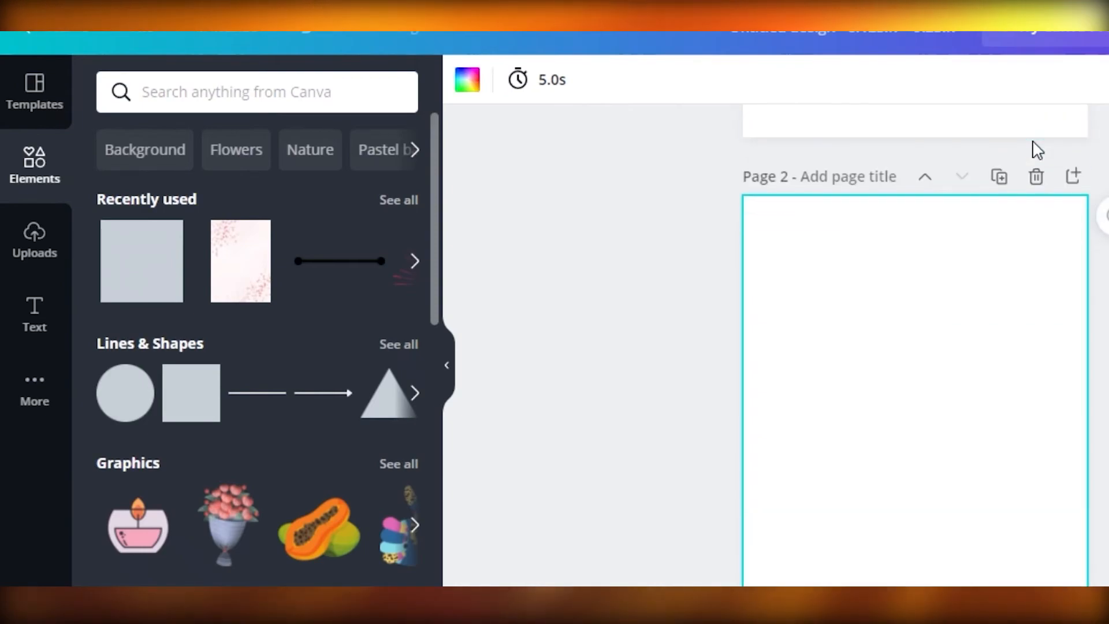
{"action": "left_click", "coordinate": [1072, 176]}
{"action": "left_click", "coordinate": [1074, 208]}
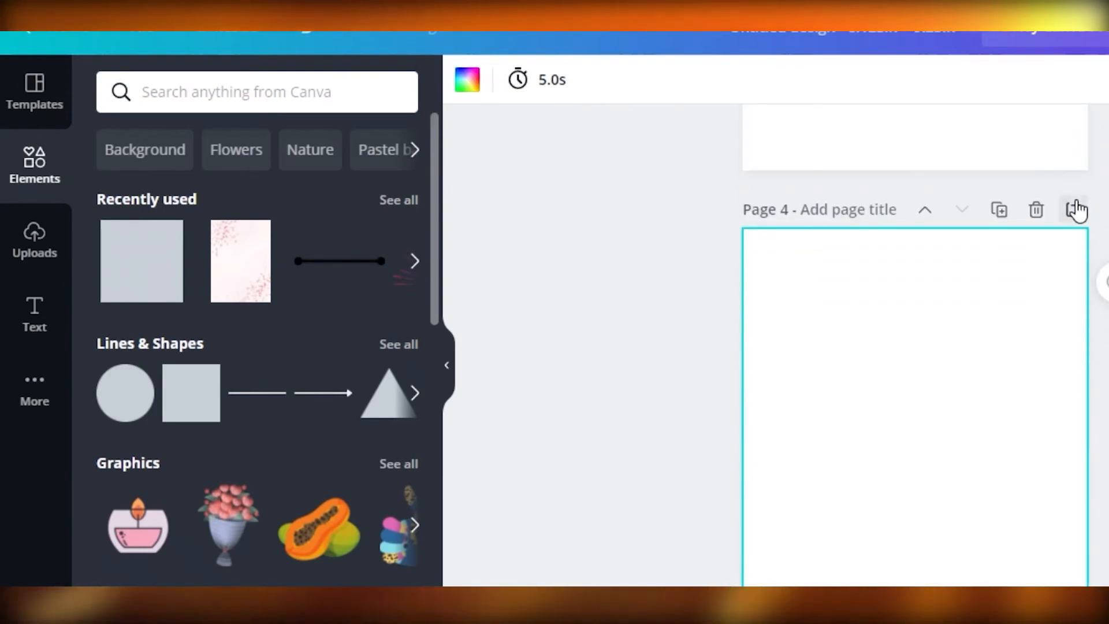
{"action": "left_click", "coordinate": [1074, 208]}
{"action": "left_click", "coordinate": [1073, 208]}
{"action": "left_click", "coordinate": [1074, 208]}
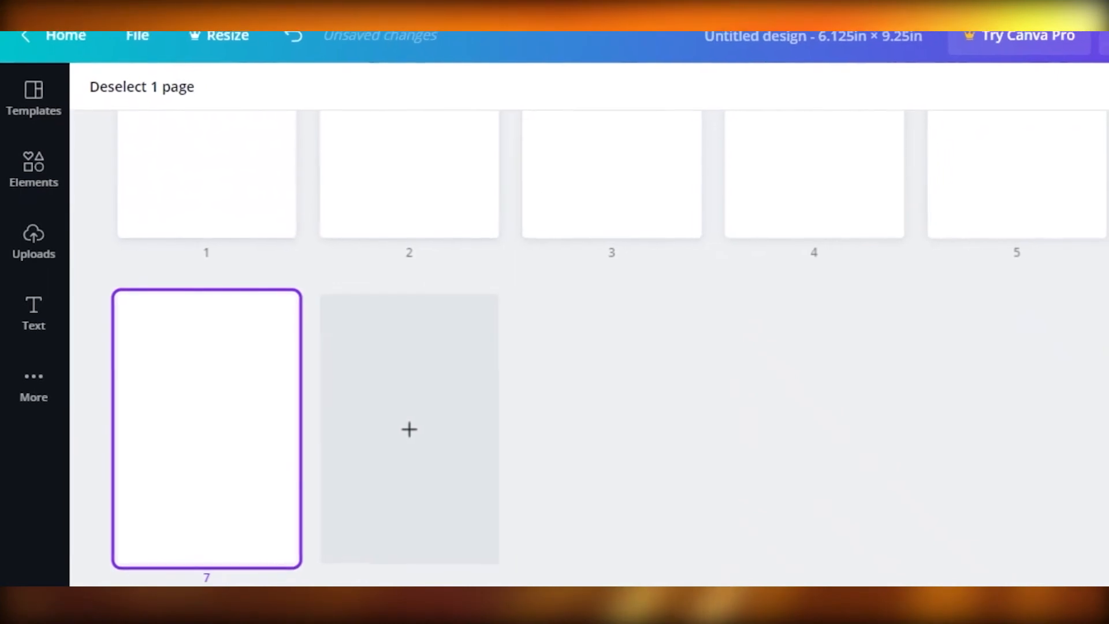
- Keep adding blank pages in the grid overview until the design has 20 pages
{"action": "left_click", "coordinate": [413, 429]}
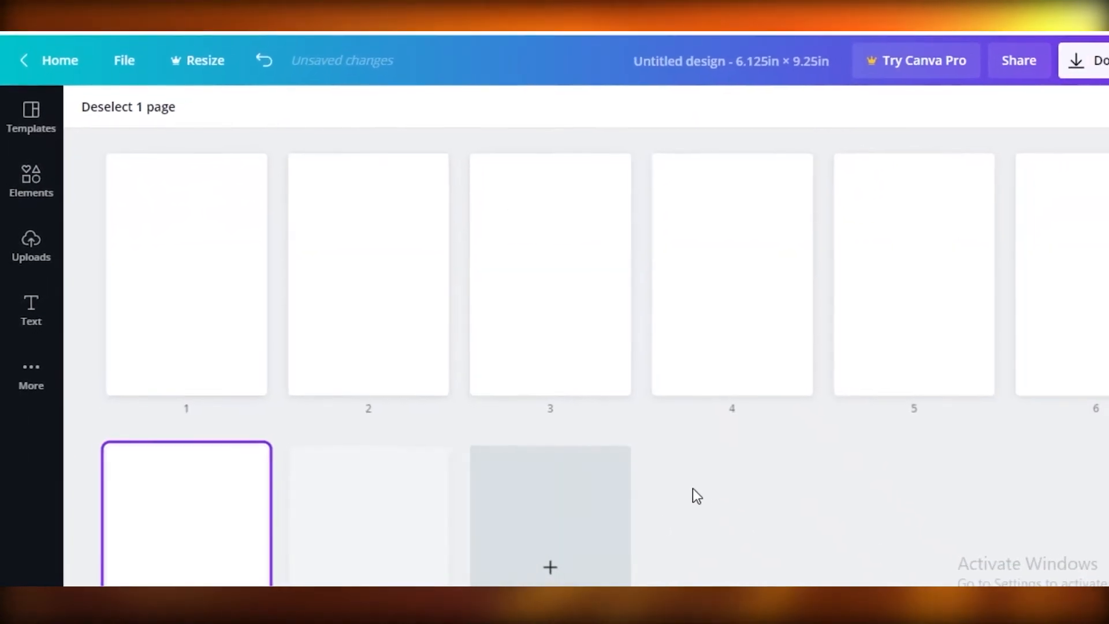
{"action": "left_click", "coordinate": [563, 456]}
{"action": "left_click", "coordinate": [706, 448]}
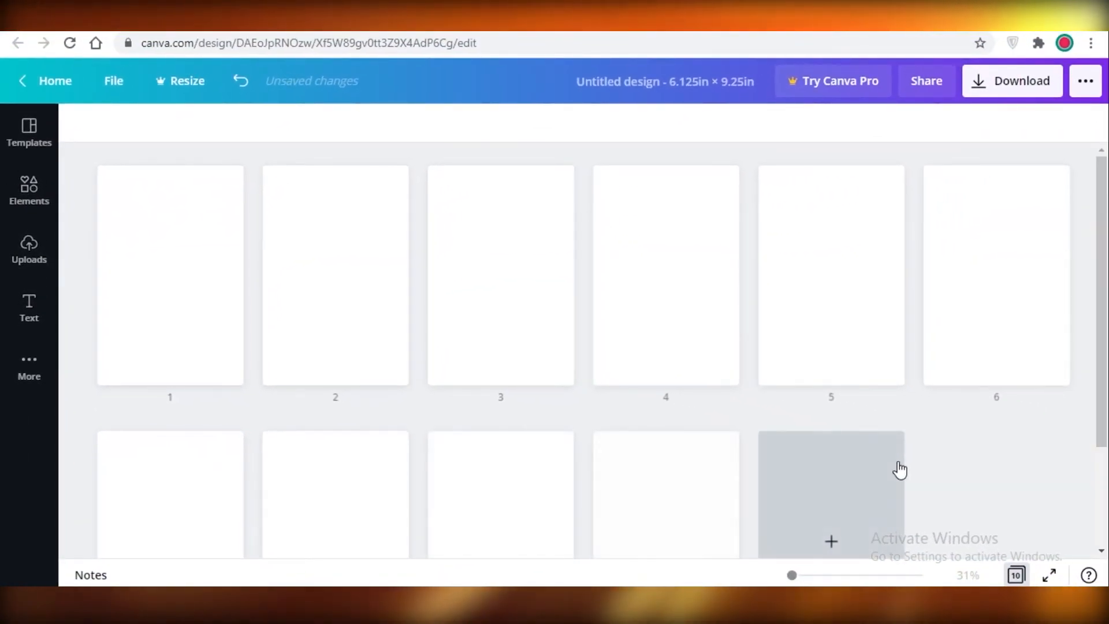
{"action": "left_click", "coordinate": [898, 468]}
{"action": "left_click", "coordinate": [965, 465]}
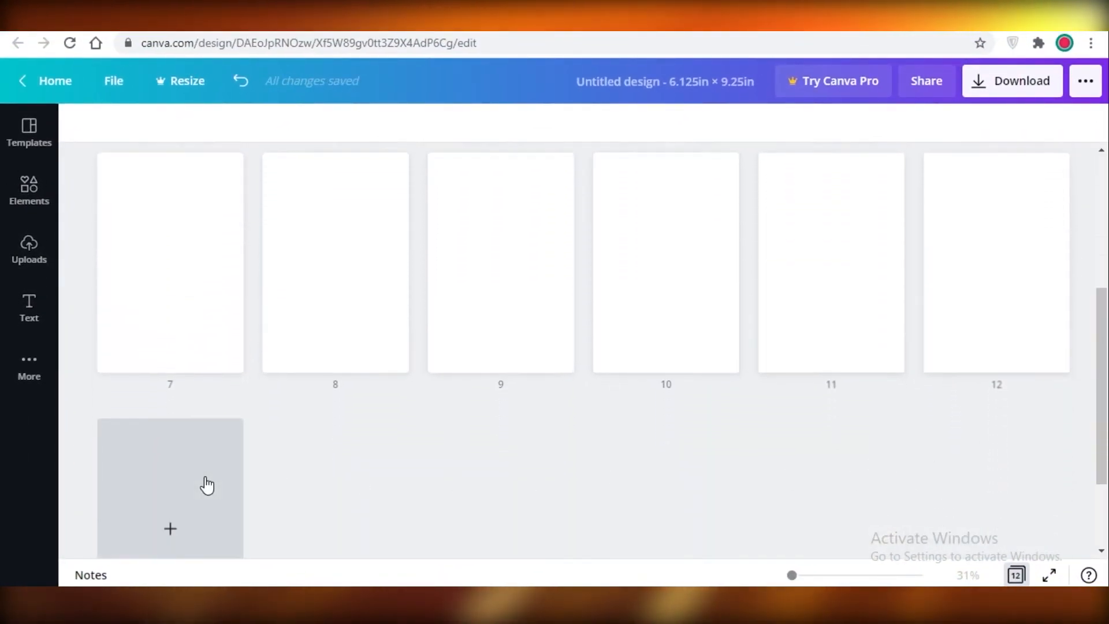
{"action": "left_click", "coordinate": [207, 479]}
{"action": "left_click", "coordinate": [376, 427]}
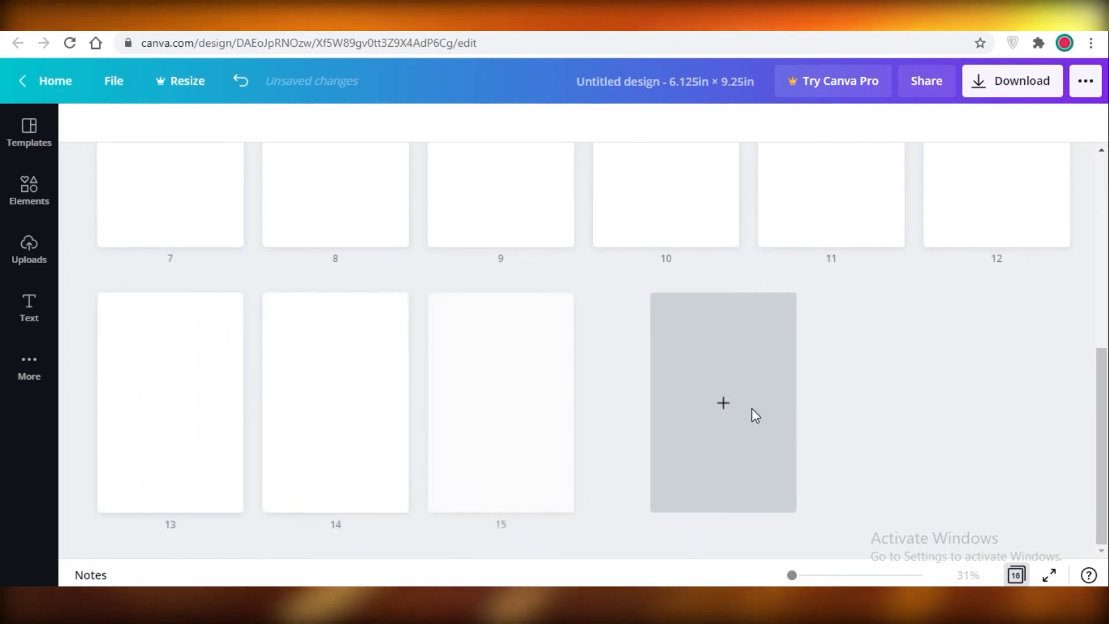
{"action": "left_click", "coordinate": [730, 417]}
{"action": "left_click", "coordinate": [831, 398]}
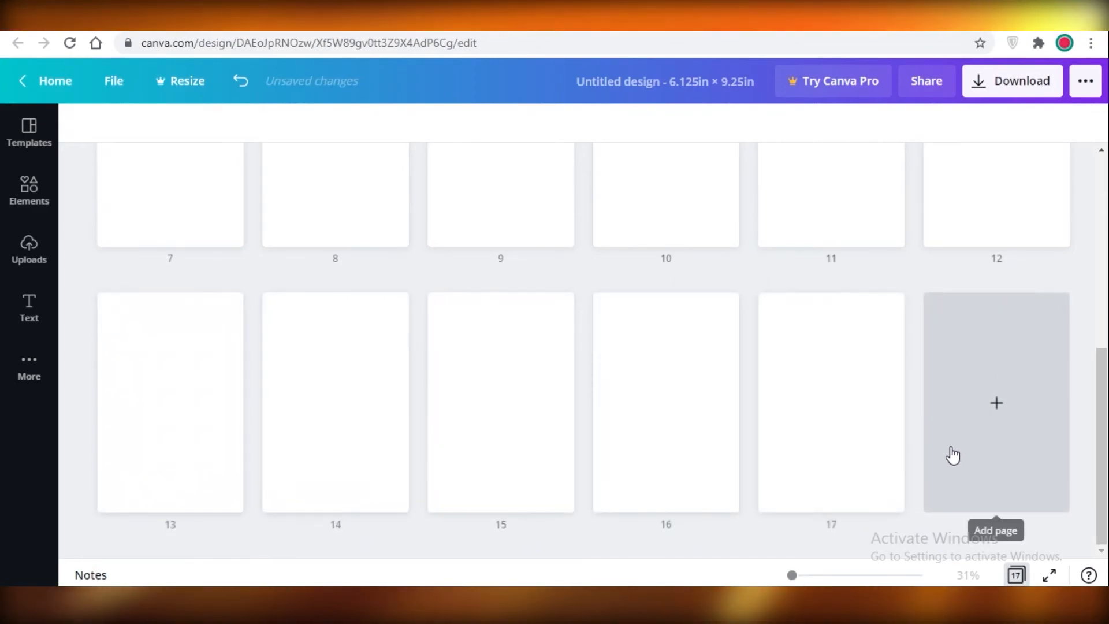
{"action": "left_click", "coordinate": [1005, 358]}
{"action": "left_click", "coordinate": [176, 421]}
{"action": "left_click", "coordinate": [404, 441]}
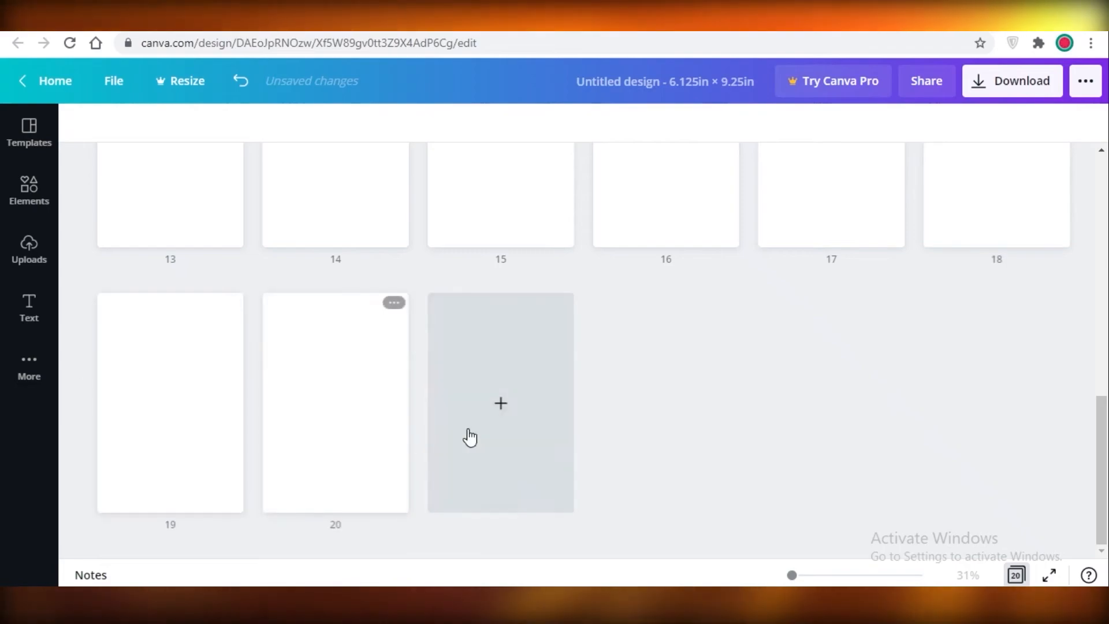
- Add a plain line near the bottom of page 6 and recolor it white
{"action": "left_click", "coordinate": [980, 88]}
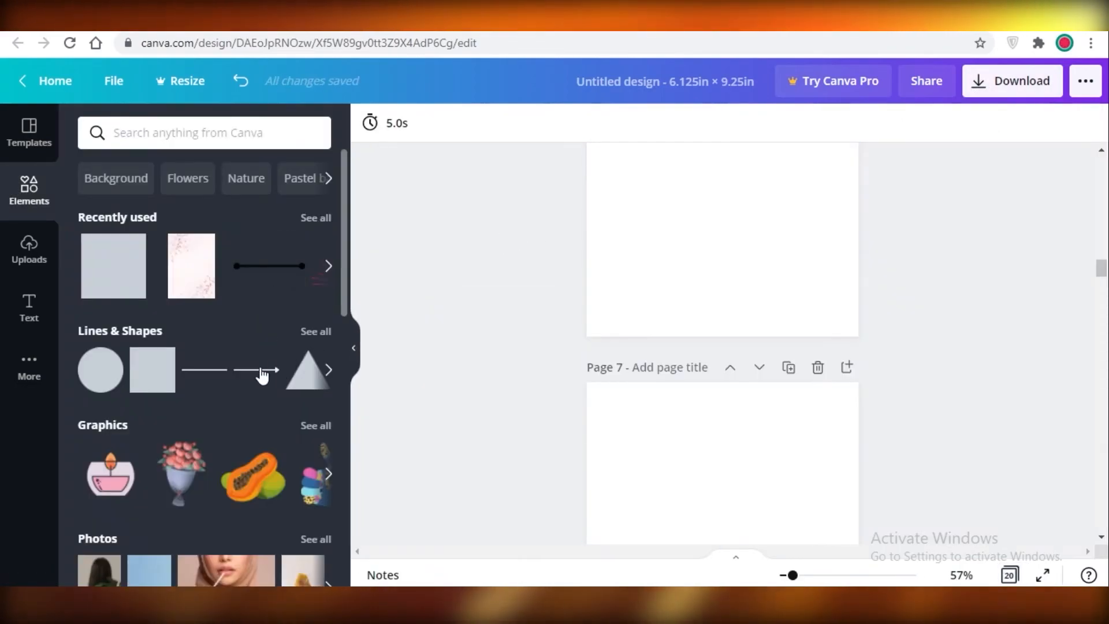
{"action": "left_click", "coordinate": [185, 371]}
{"action": "scroll", "coordinate": [698, 352], "scroll_direction": "up", "scroll_amount": 3}
{"action": "left_click_drag", "start_coordinate": [700, 293], "coordinate": [687, 448]}
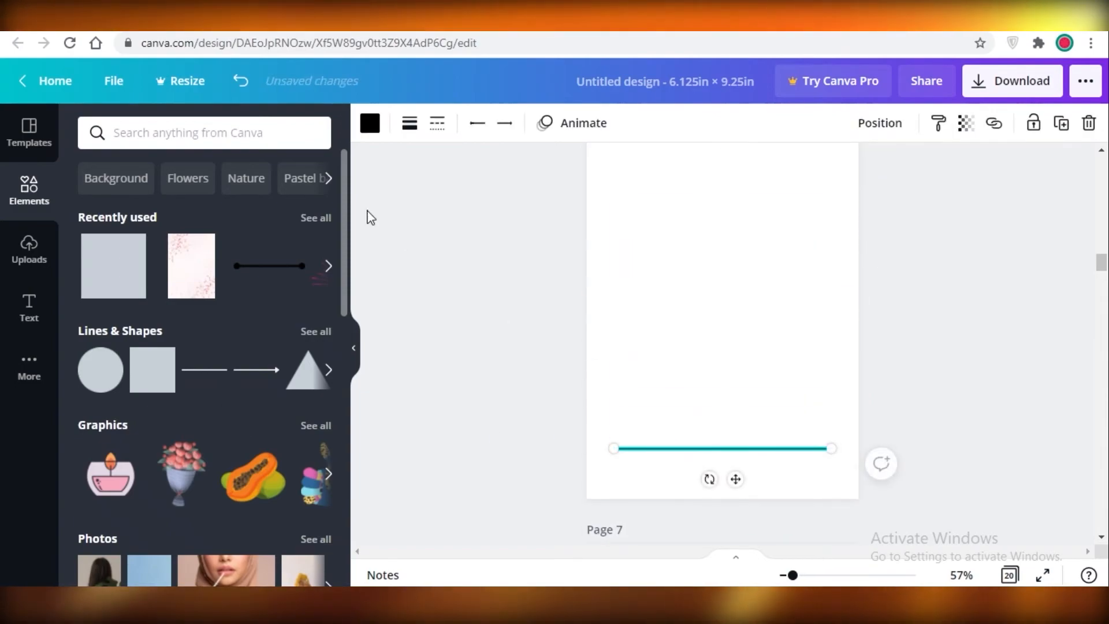
{"action": "left_click", "coordinate": [364, 123]}
{"action": "left_click", "coordinate": [198, 207]}
{"action": "left_click", "coordinate": [981, 106]}
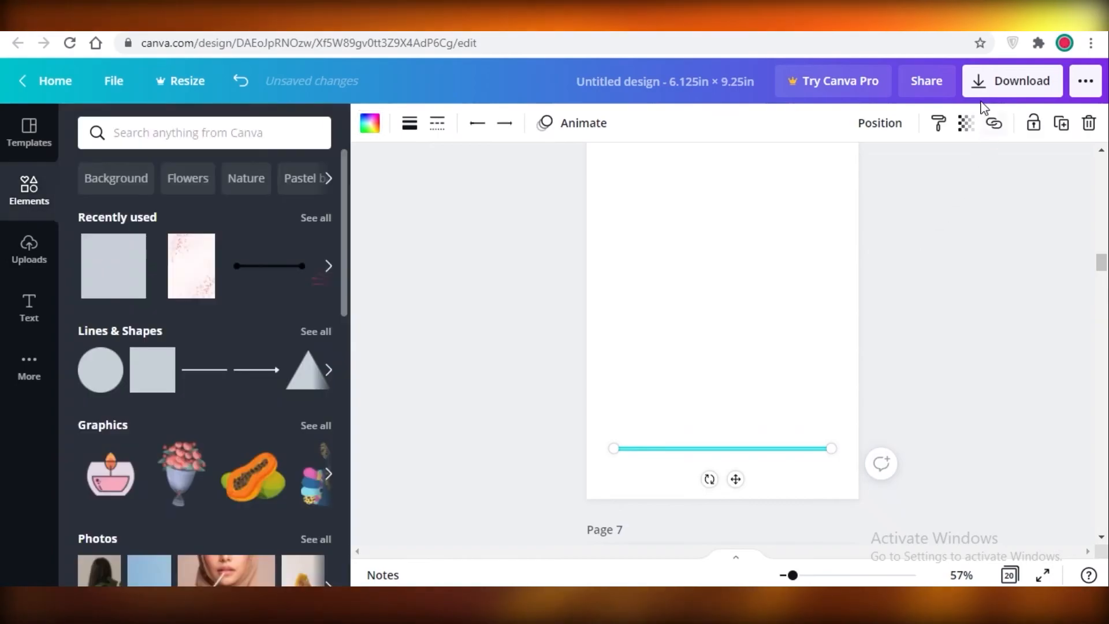
- Download all pages (1–20) of the design as a PDF Print file
{"action": "left_click", "coordinate": [1012, 81]}
{"action": "left_click", "coordinate": [903, 203]}
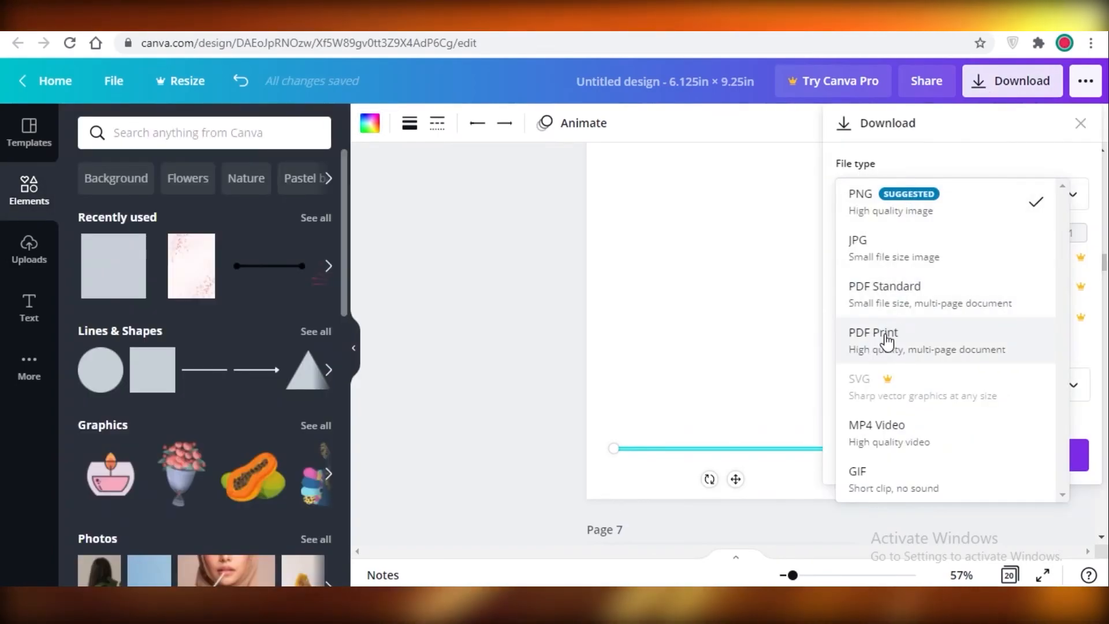
{"action": "left_click", "coordinate": [886, 341]}
{"action": "left_click", "coordinate": [946, 296]}
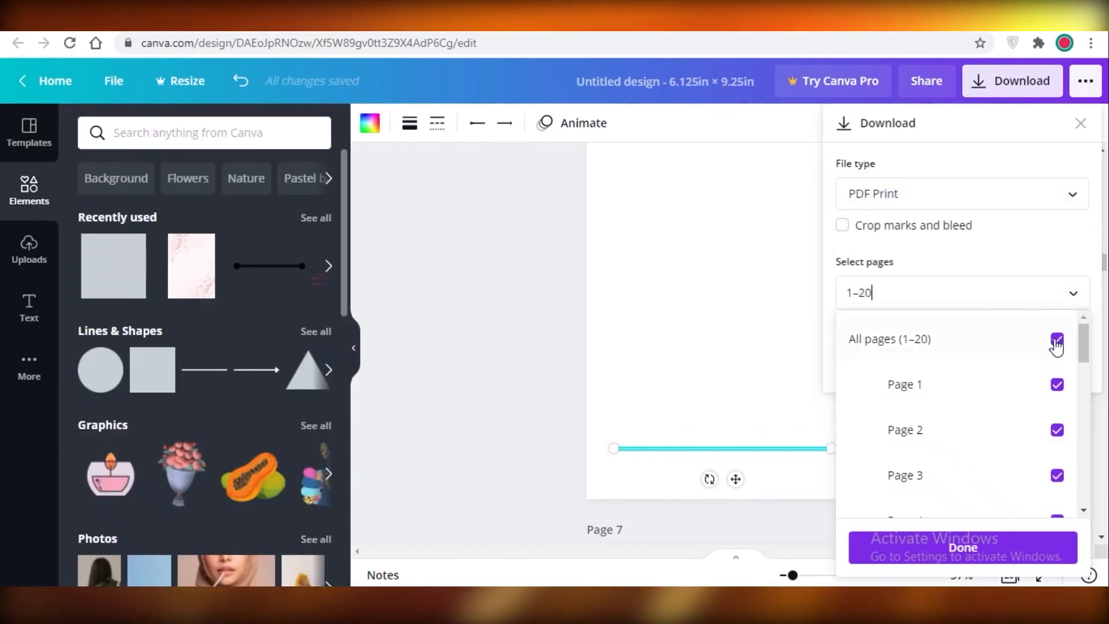
{"action": "scroll", "coordinate": [1017, 358], "scroll_direction": "down", "scroll_amount": 6}
{"action": "left_click", "coordinate": [963, 547]}
{"action": "left_click", "coordinate": [910, 361]}
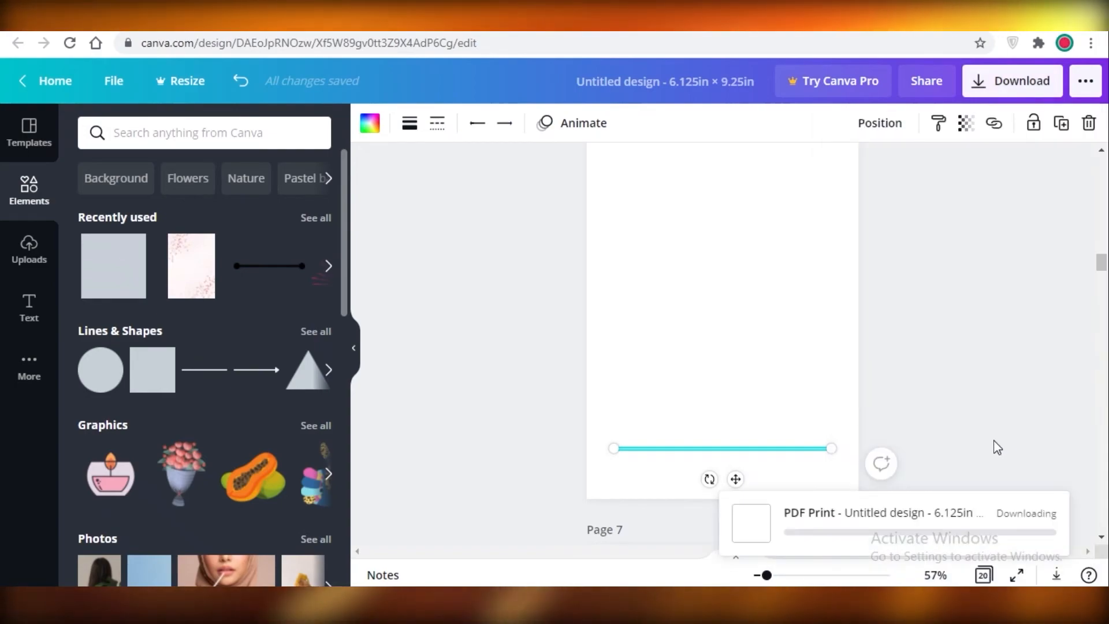
{"action": "left_click", "coordinate": [1032, 292]}
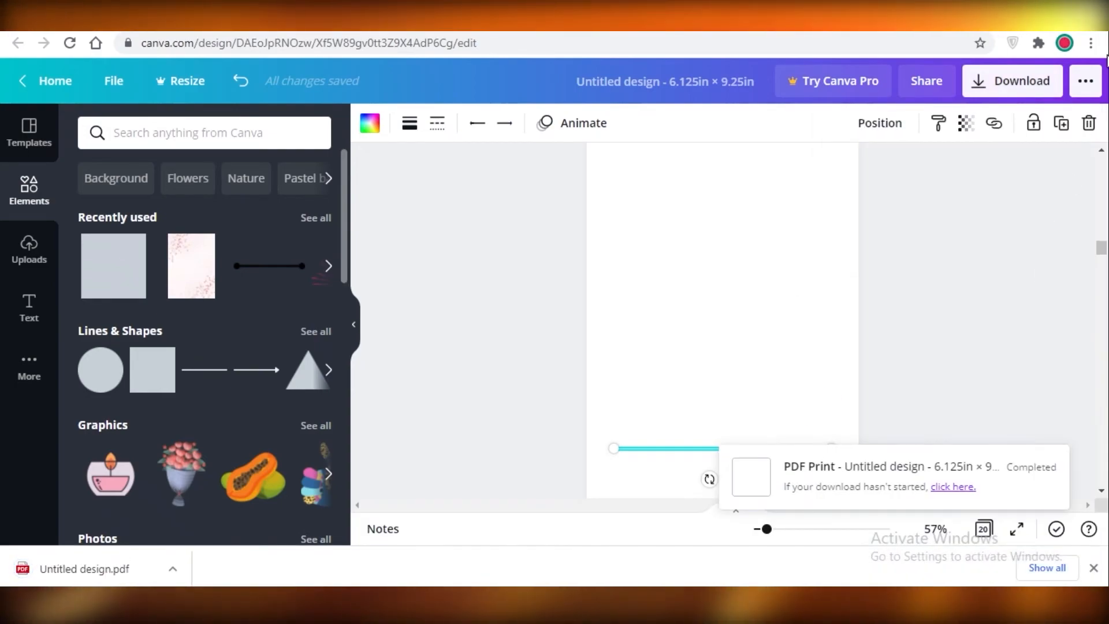
- Switch to the online Combine PDF tool and read its instructions for selecting and ordering files
{"action": "left_click", "coordinate": [1090, 42]}
{"action": "left_click", "coordinate": [1027, 106]}
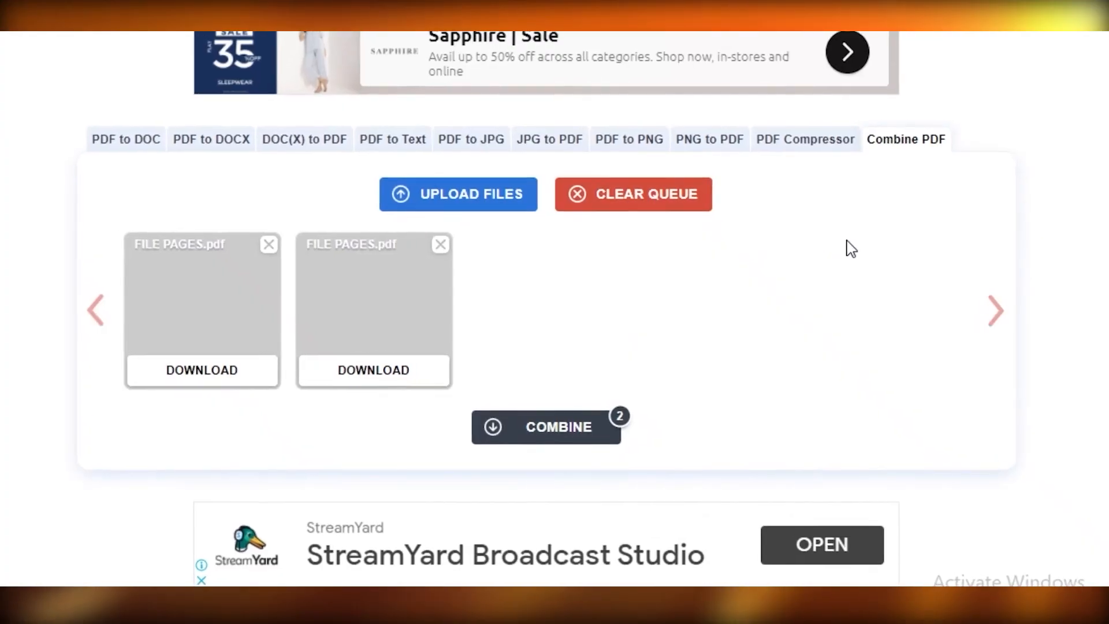
{"action": "scroll", "coordinate": [852, 247], "scroll_direction": "up", "scroll_amount": 3}
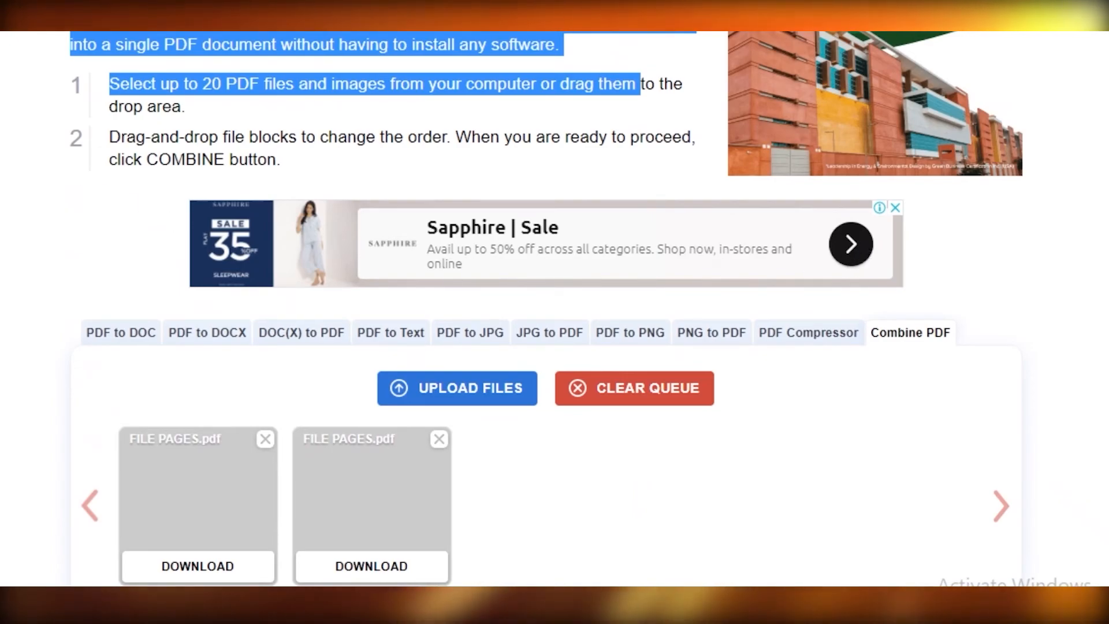
{"action": "scroll", "coordinate": [668, 270], "scroll_direction": "down", "scroll_amount": 2}
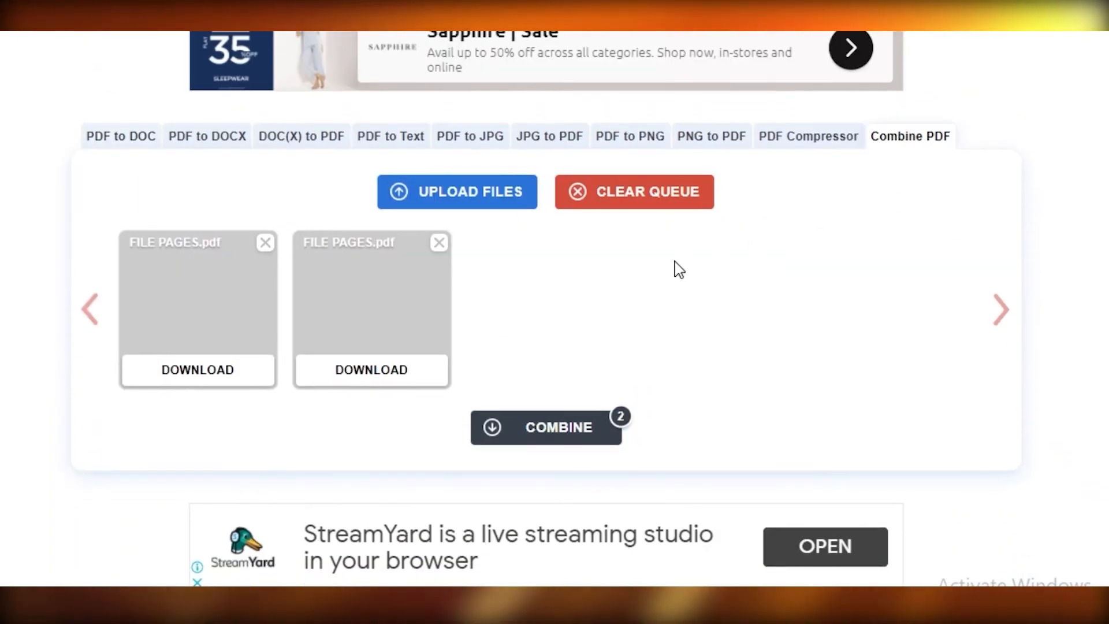
{"action": "scroll", "coordinate": [641, 297], "scroll_direction": "up", "scroll_amount": 2}
{"action": "left_click", "coordinate": [412, 137]}
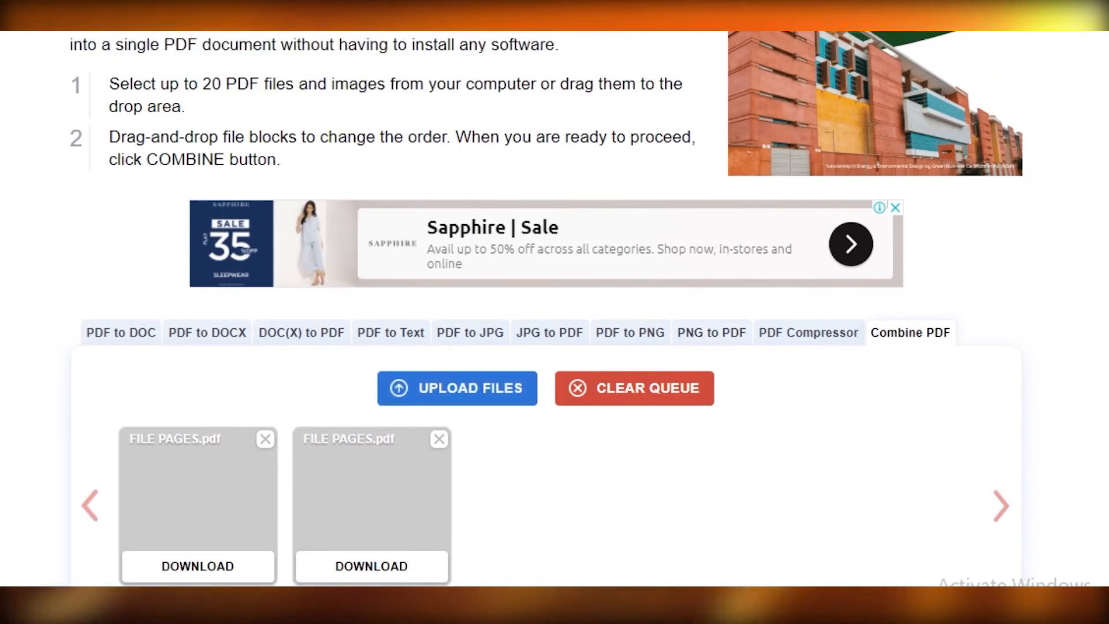
- Upload FILE PAGES.pdf to the combine queue four more times, bringing the queue to six copies
{"action": "scroll", "coordinate": [301, 404], "scroll_direction": "down", "scroll_amount": 1}
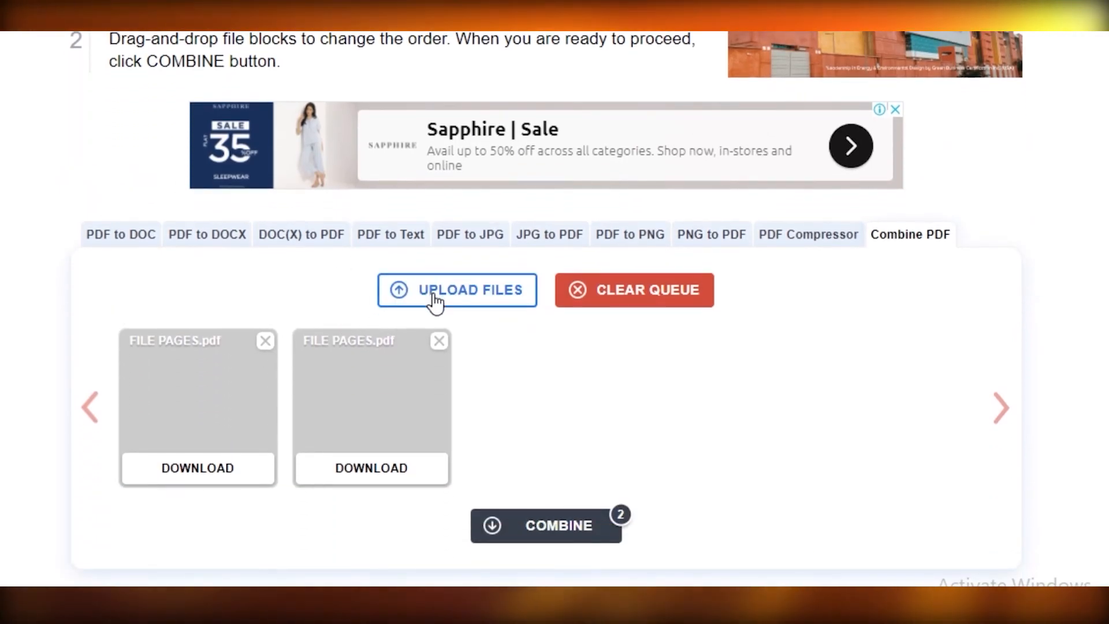
{"action": "left_click", "coordinate": [158, 121]}
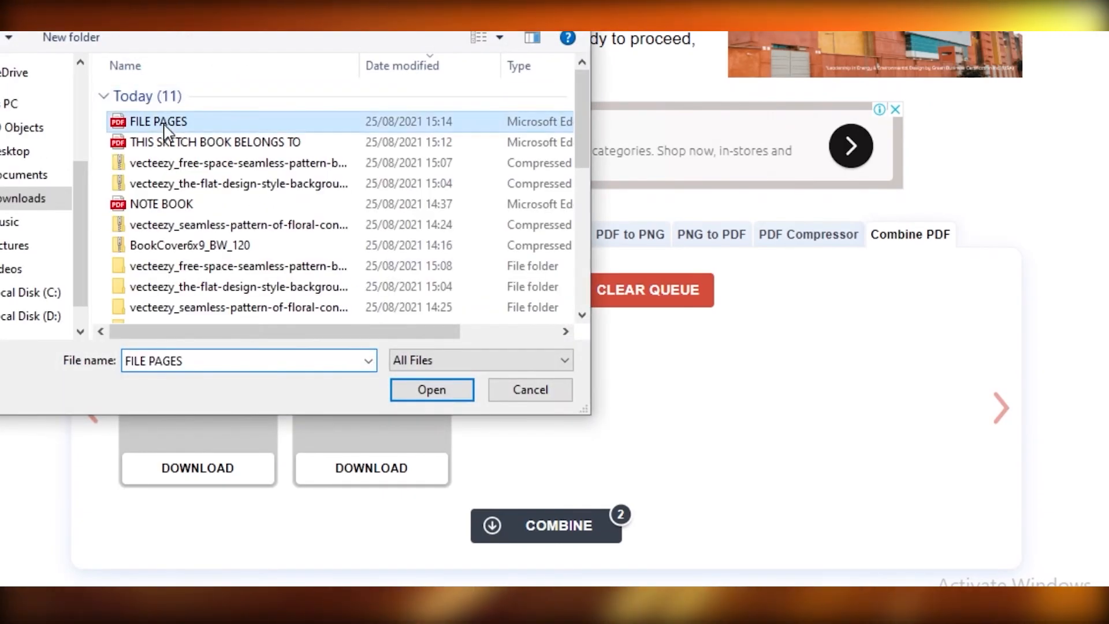
{"action": "left_click", "coordinate": [430, 389]}
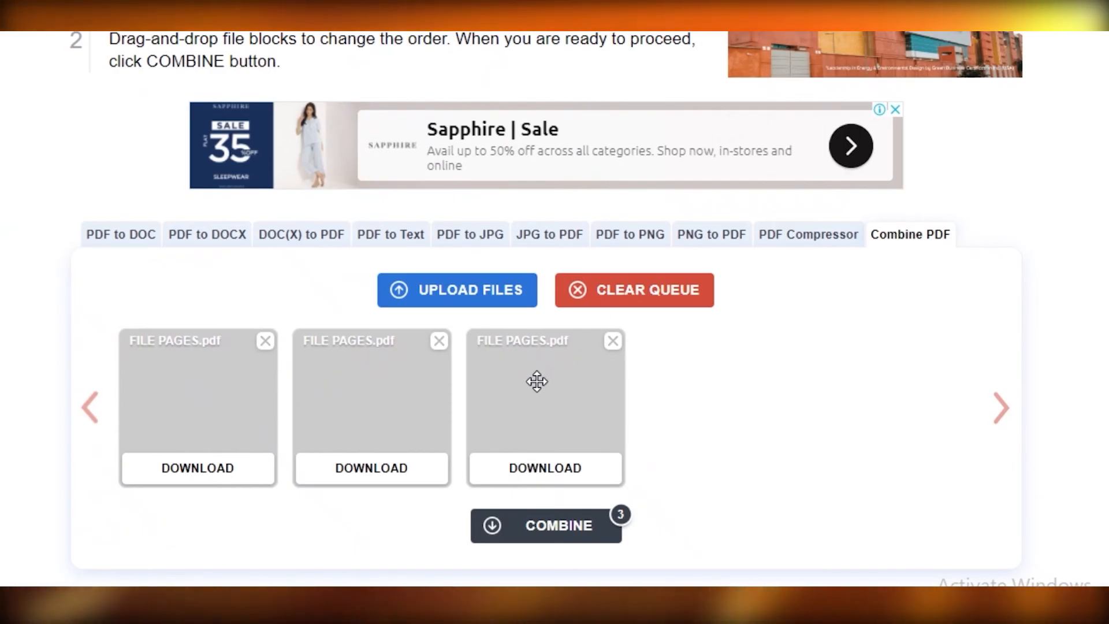
{"action": "left_click", "coordinate": [461, 292]}
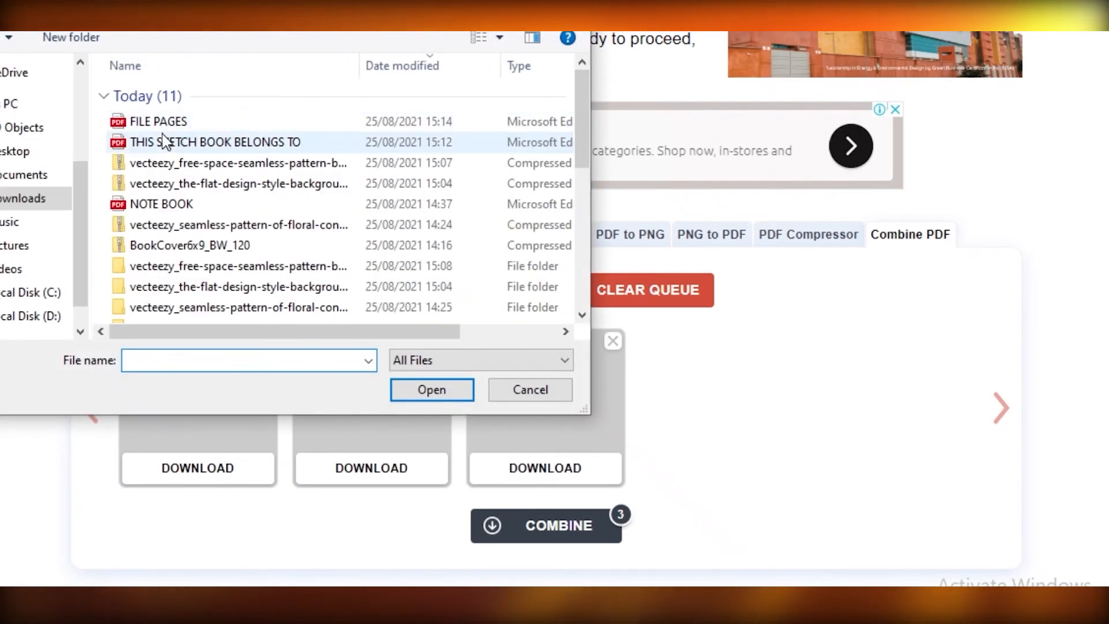
{"action": "left_click", "coordinate": [160, 124]}
{"action": "double_click", "coordinate": [160, 123]}
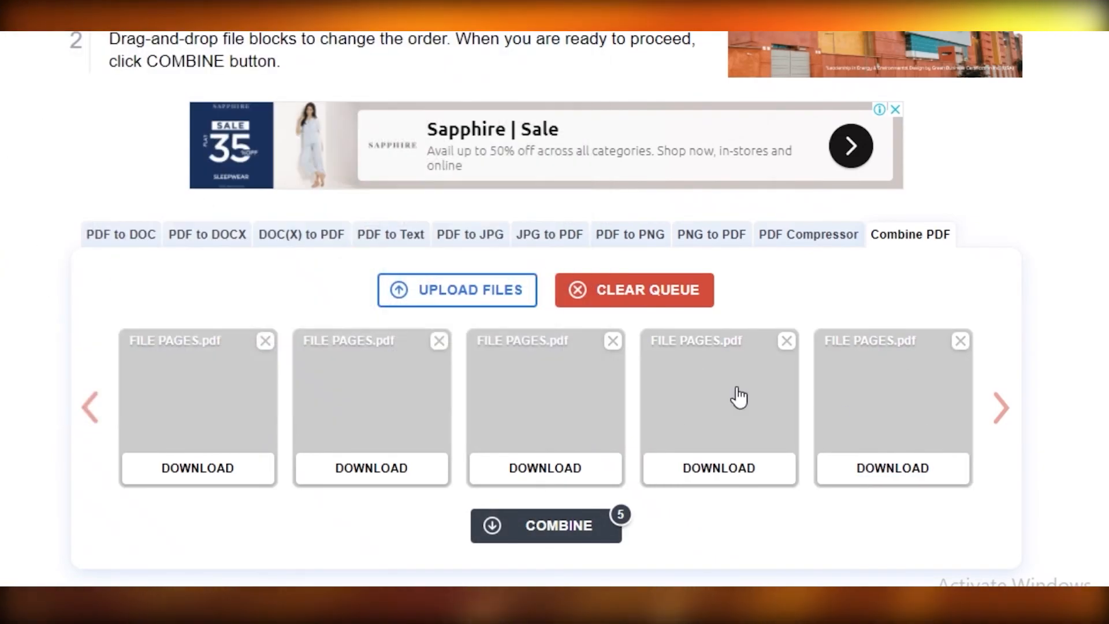
{"action": "scroll", "coordinate": [502, 441], "scroll_direction": "down", "scroll_amount": 2}
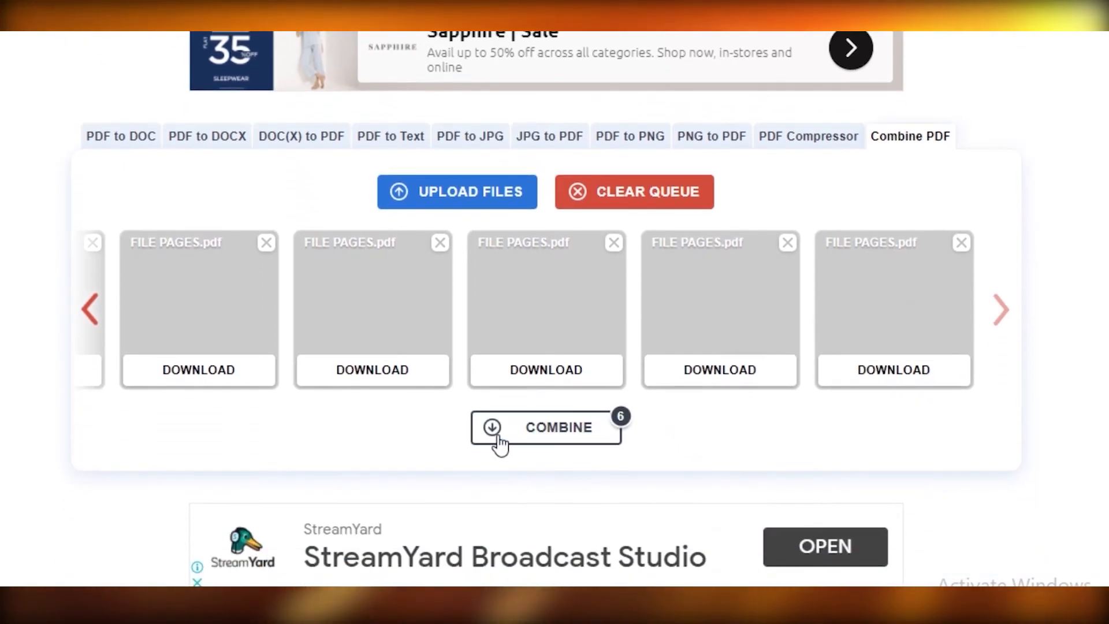